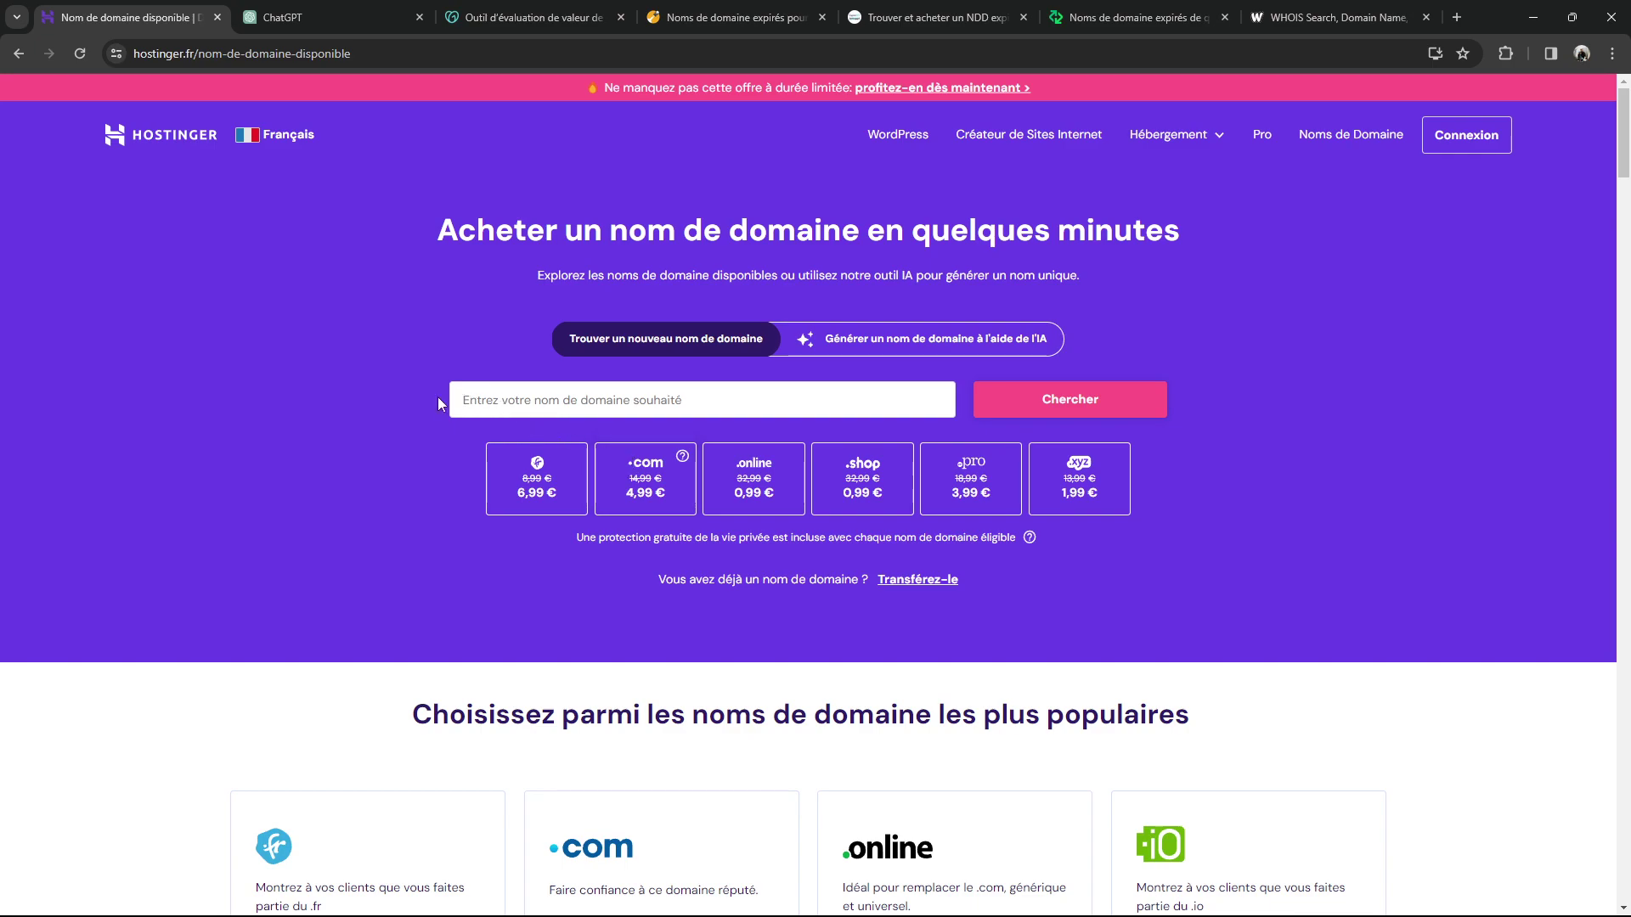
# Check the availability of the domain name "hackingseo" and look at the result for its .fr version
pyautogui.click(570, 399)
pyautogui.write('hackingseo')
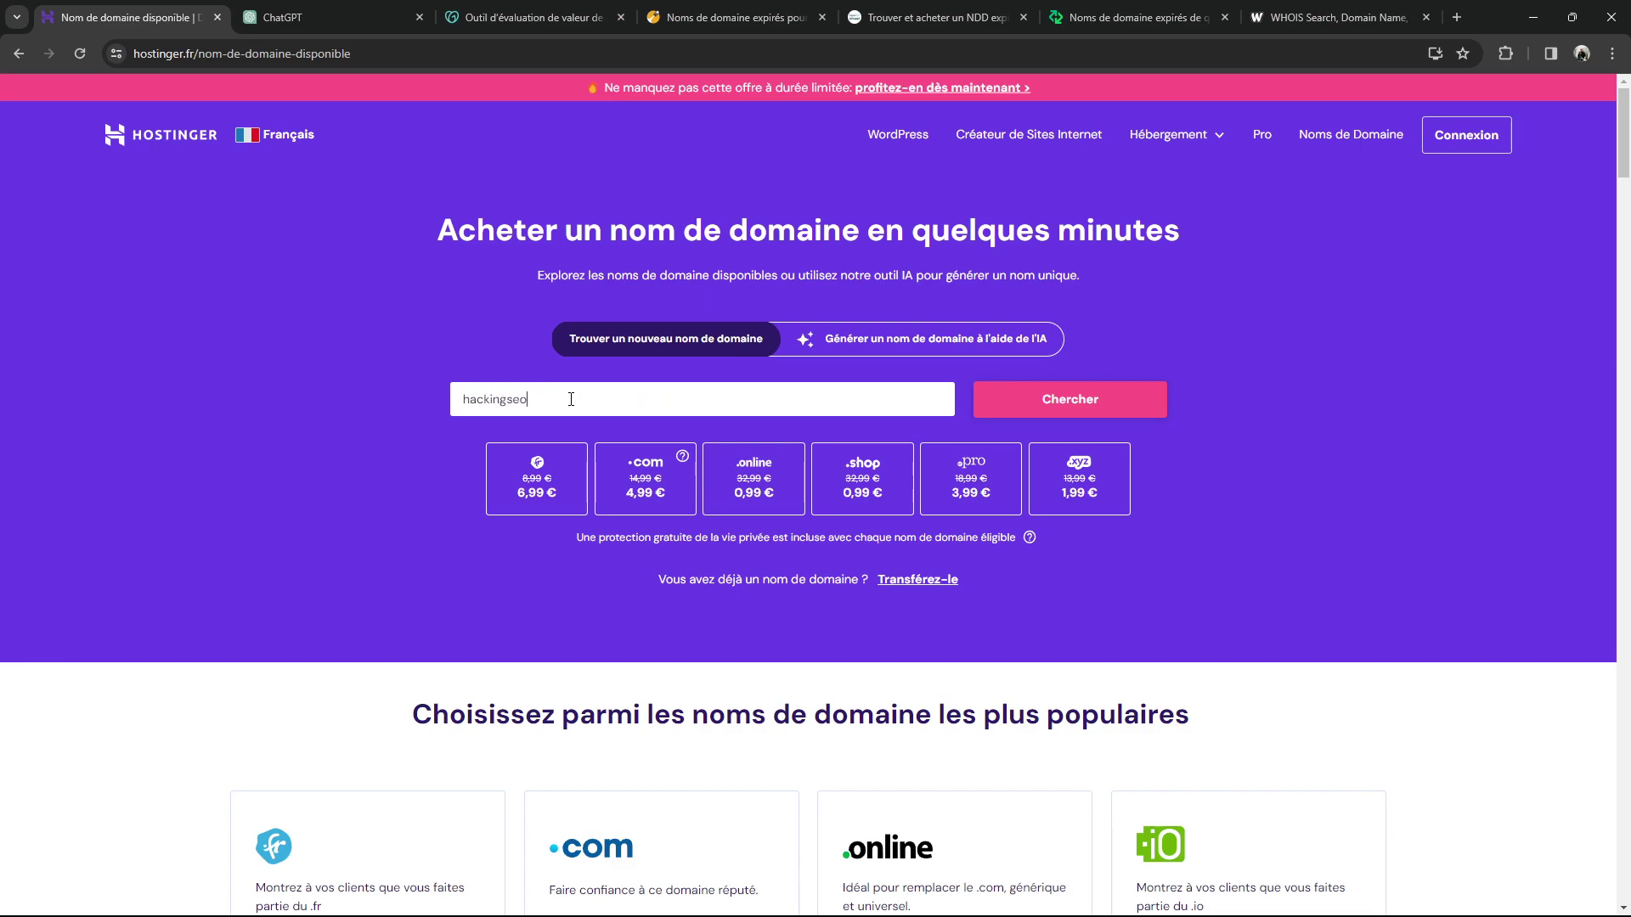
pyautogui.press('Return')
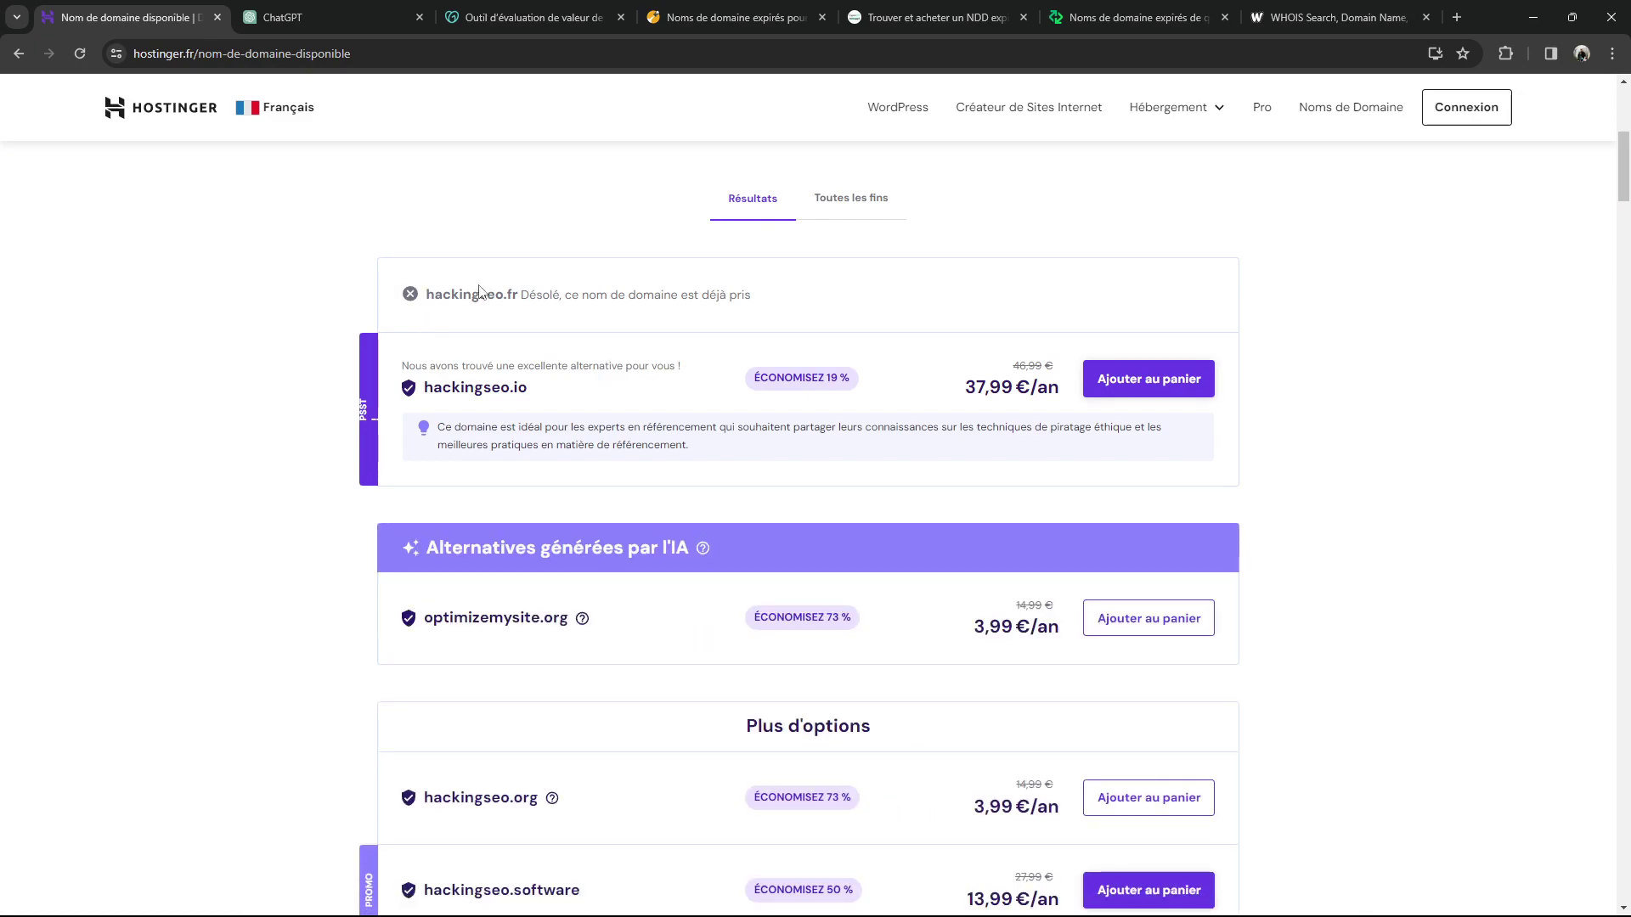
pyautogui.moveTo(435, 294); pyautogui.dragTo(504, 294)
pyautogui.click(509, 297)
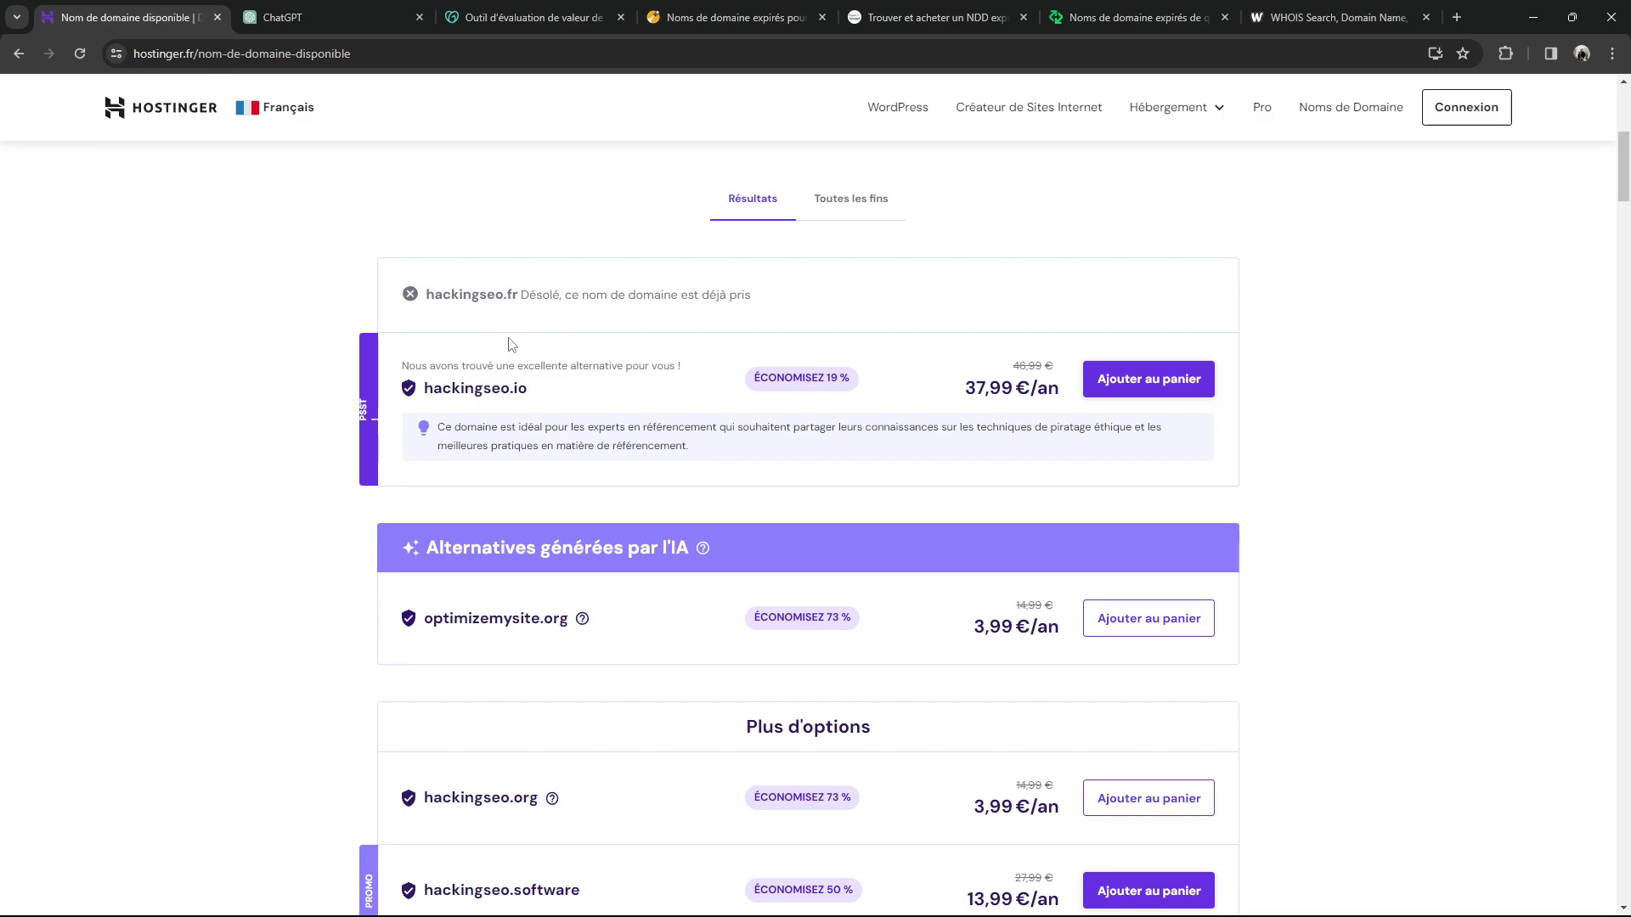
# Look through the suggested alternatives and other extensions offered for hackingseo
pyautogui.scroll(-2, 514, 386)
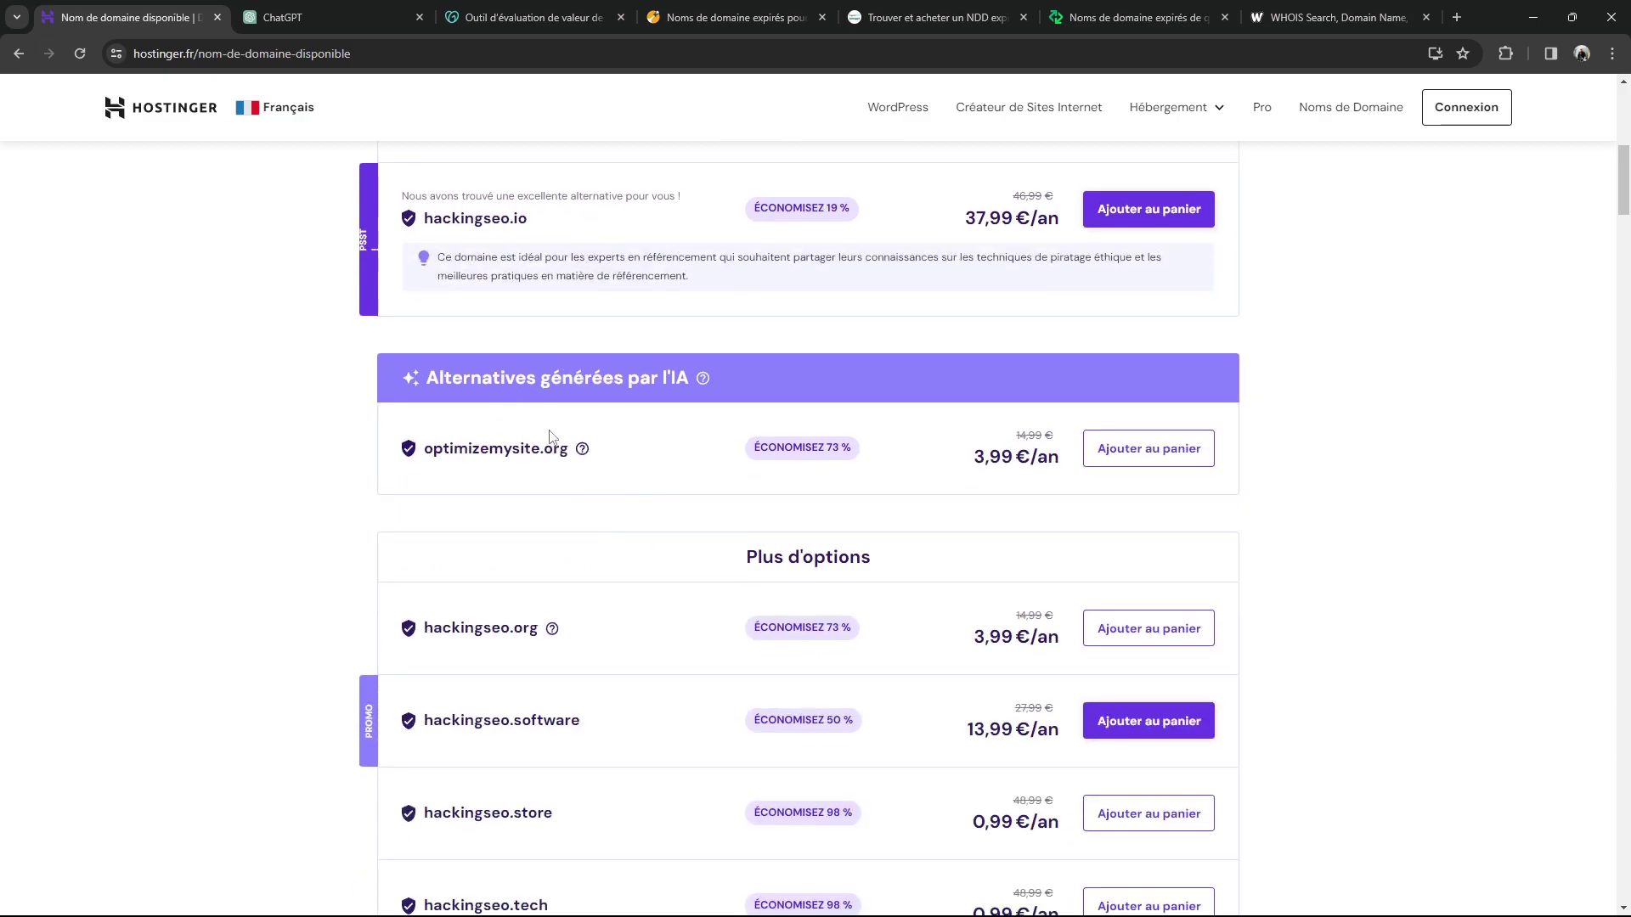
pyautogui.scroll(-3, 550, 435)
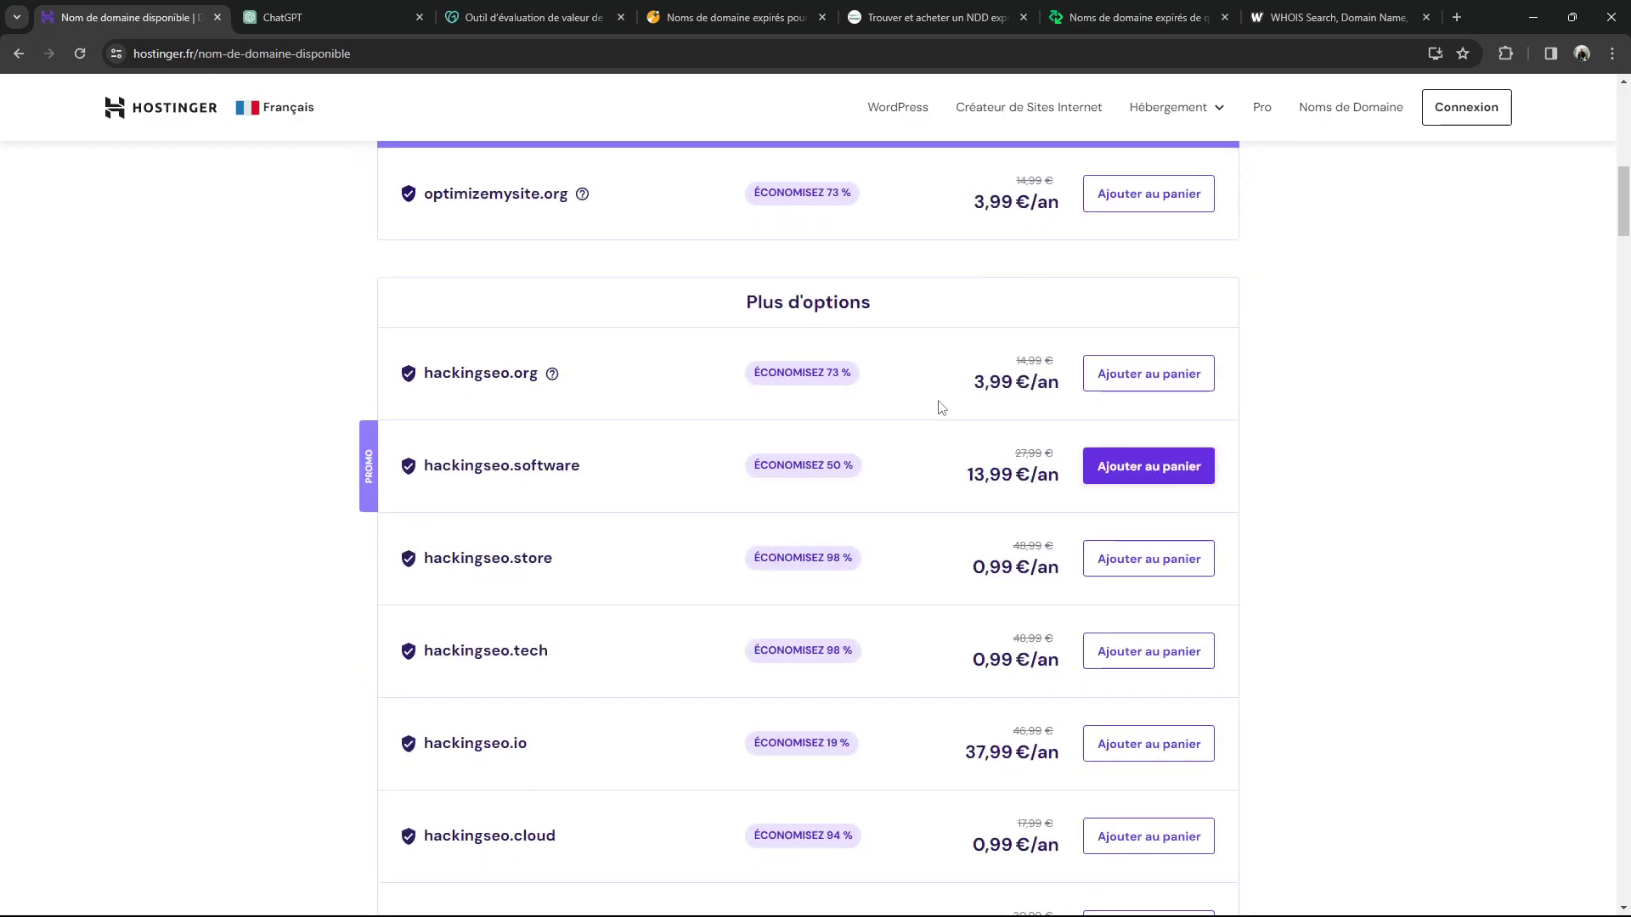
pyautogui.scroll(3, 575, 420)
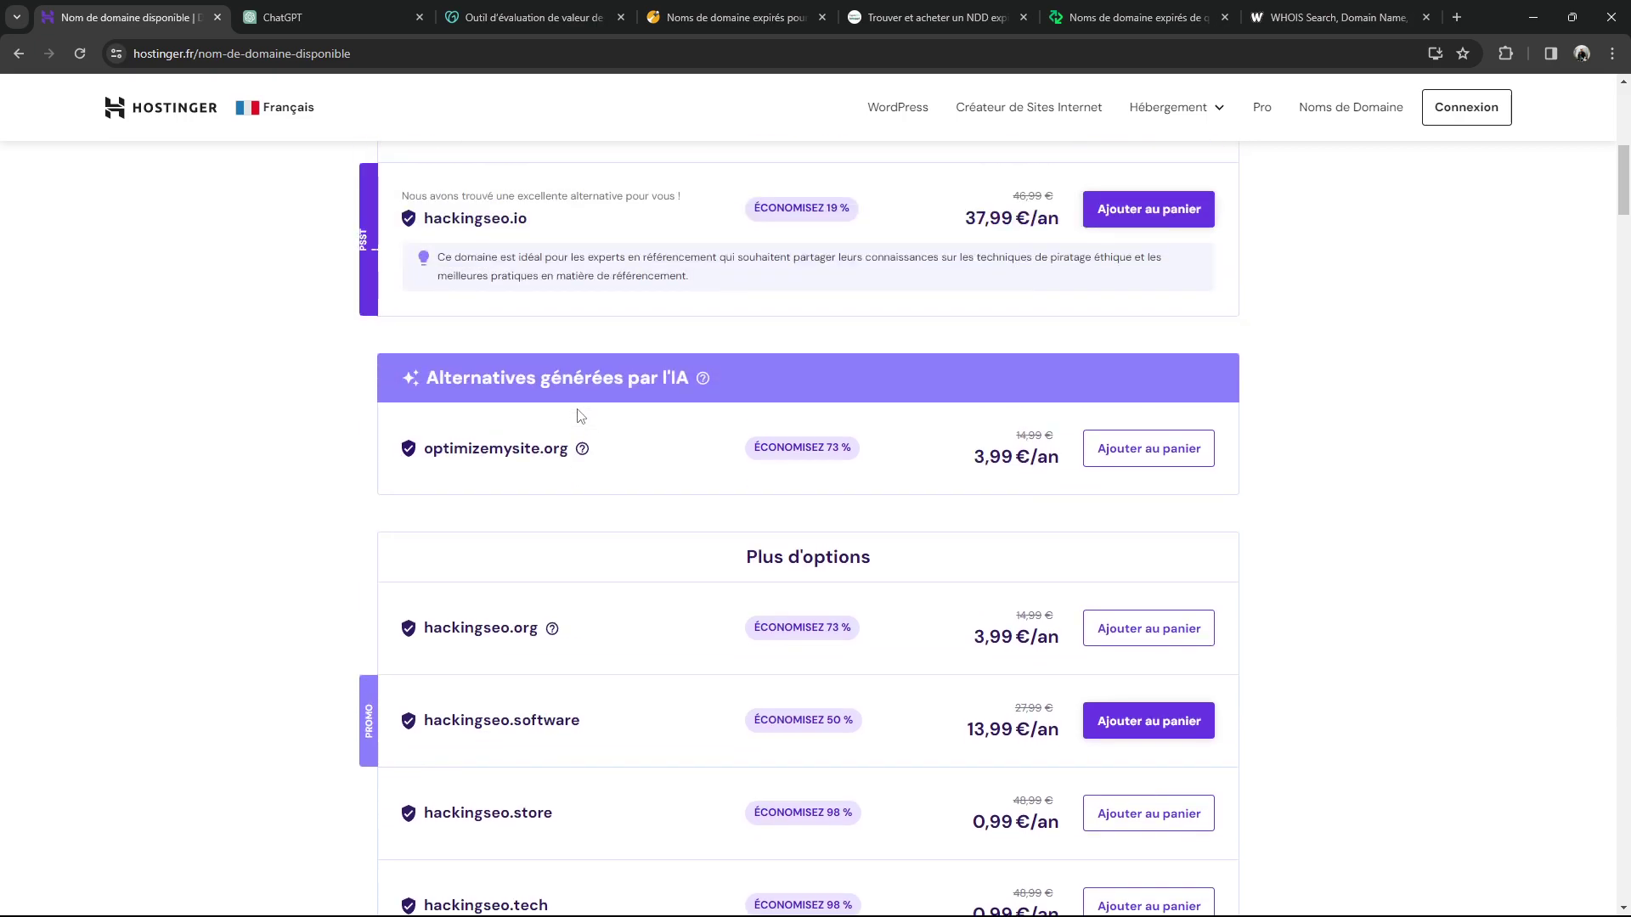
pyautogui.scroll(2, 578, 413)
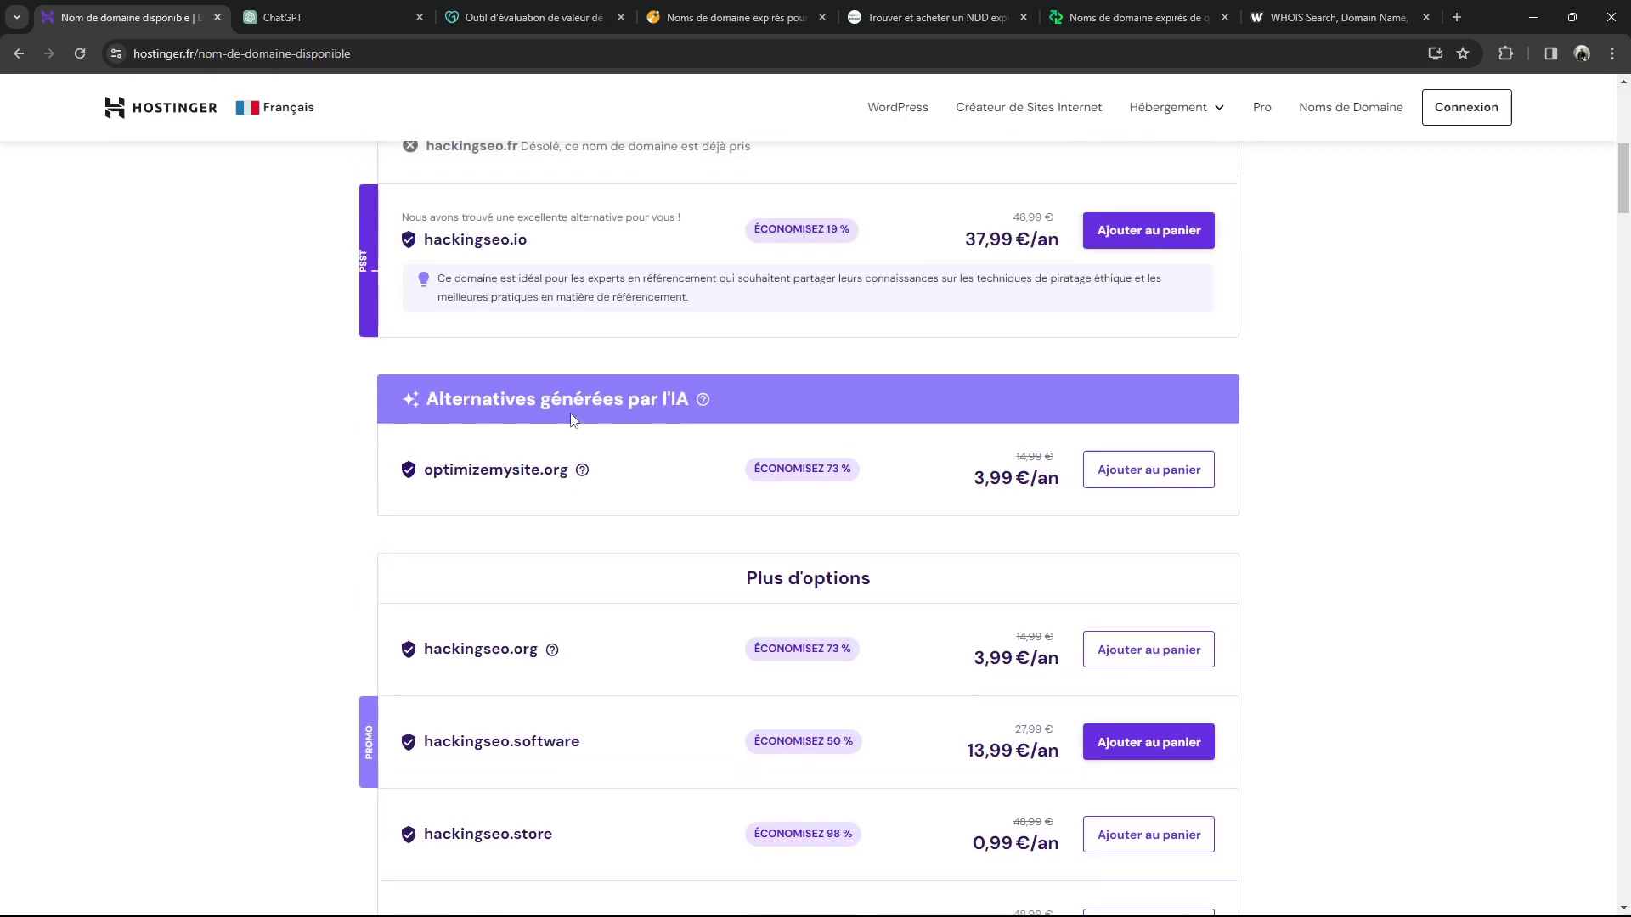
pyautogui.scroll(2, 594, 415)
pyautogui.scroll(-6, 640, 422)
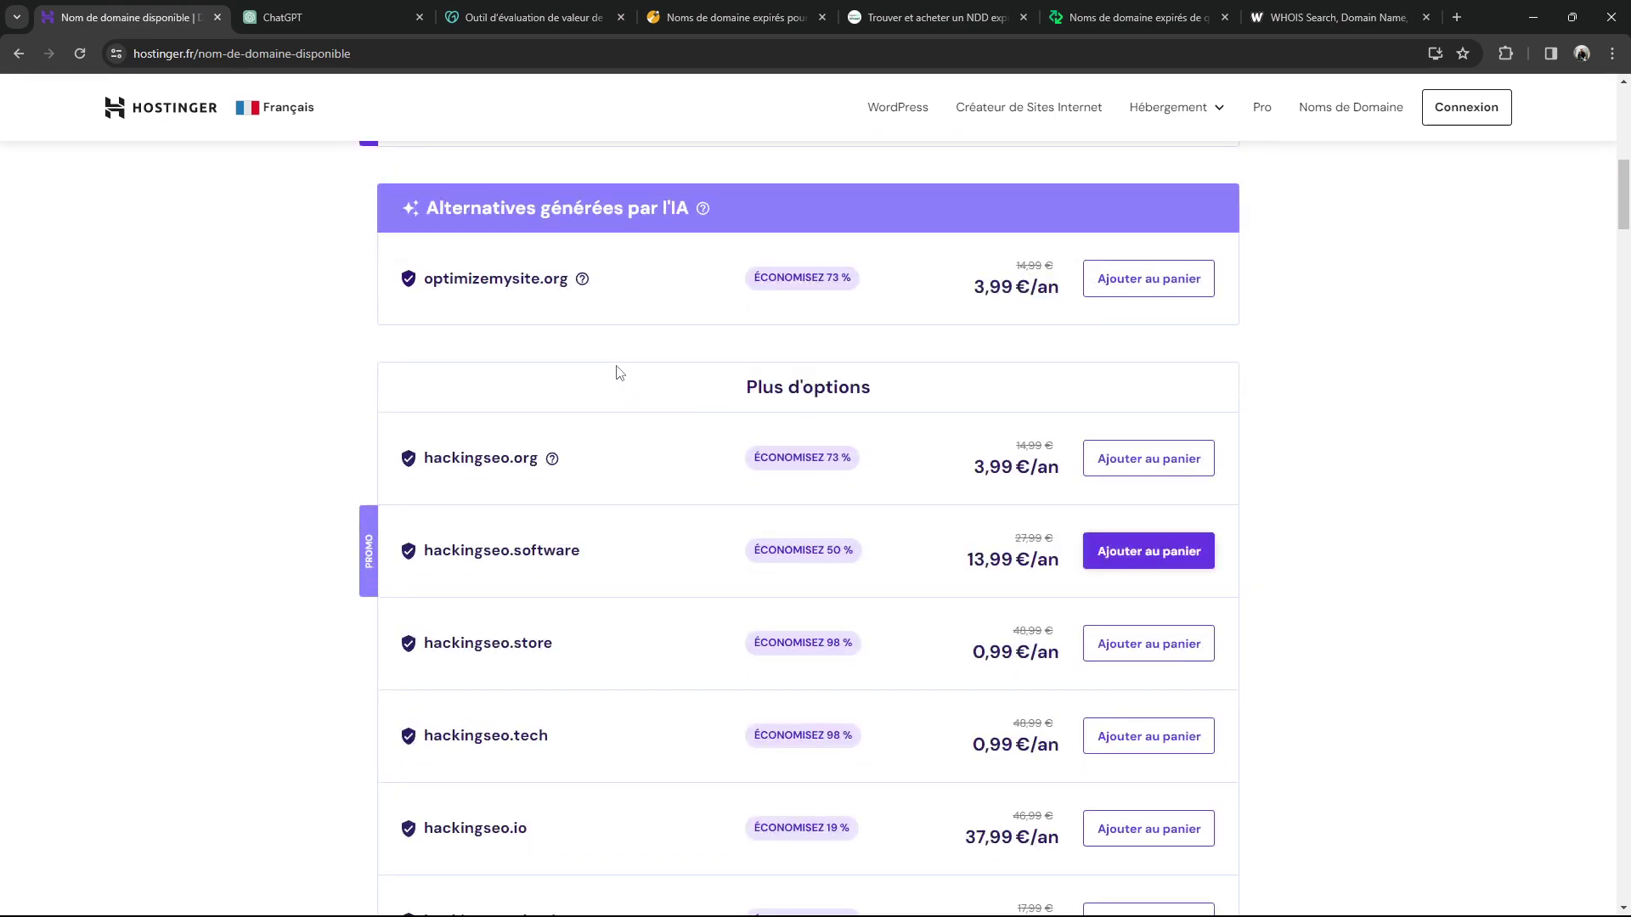
pyautogui.scroll(1, 613, 366)
pyautogui.scroll(-6, 593, 370)
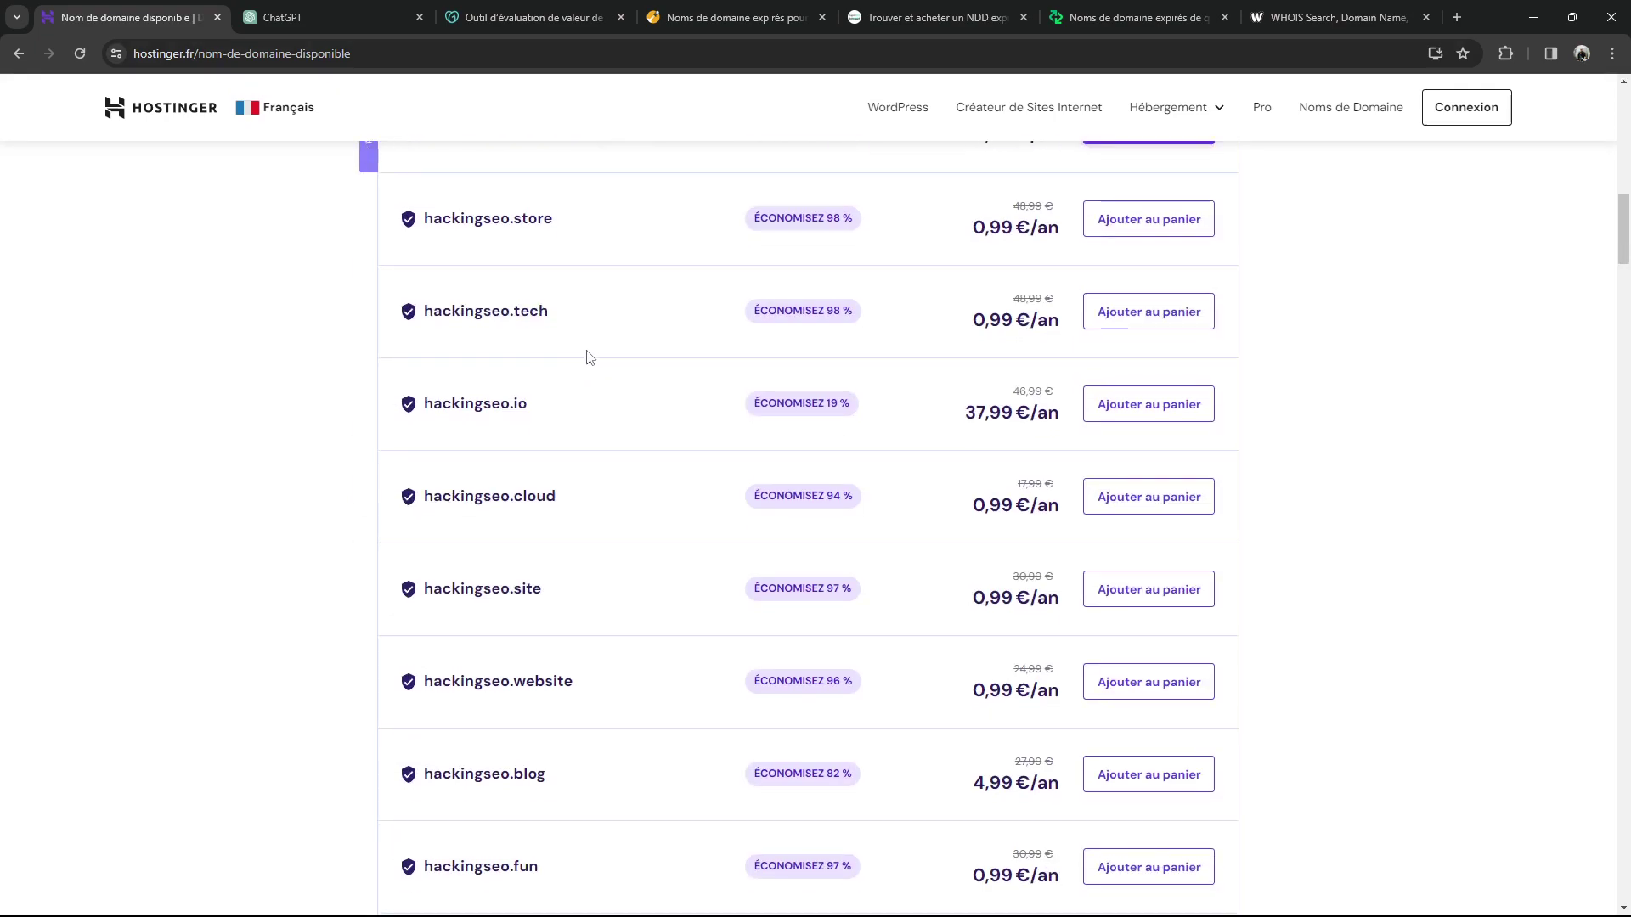
# Compare the promotional and regular yearly prices of hackingseo.site, and look over the remaining extensions in the list
pyautogui.doubleClick(527, 589)
pyautogui.doubleClick(1028, 577)
pyautogui.click(964, 589)
pyautogui.doubleClick(991, 597)
pyautogui.click(1017, 609)
pyautogui.moveTo(1013, 576); pyautogui.dragTo(1043, 577)
pyautogui.scroll(-5, 1001, 521)
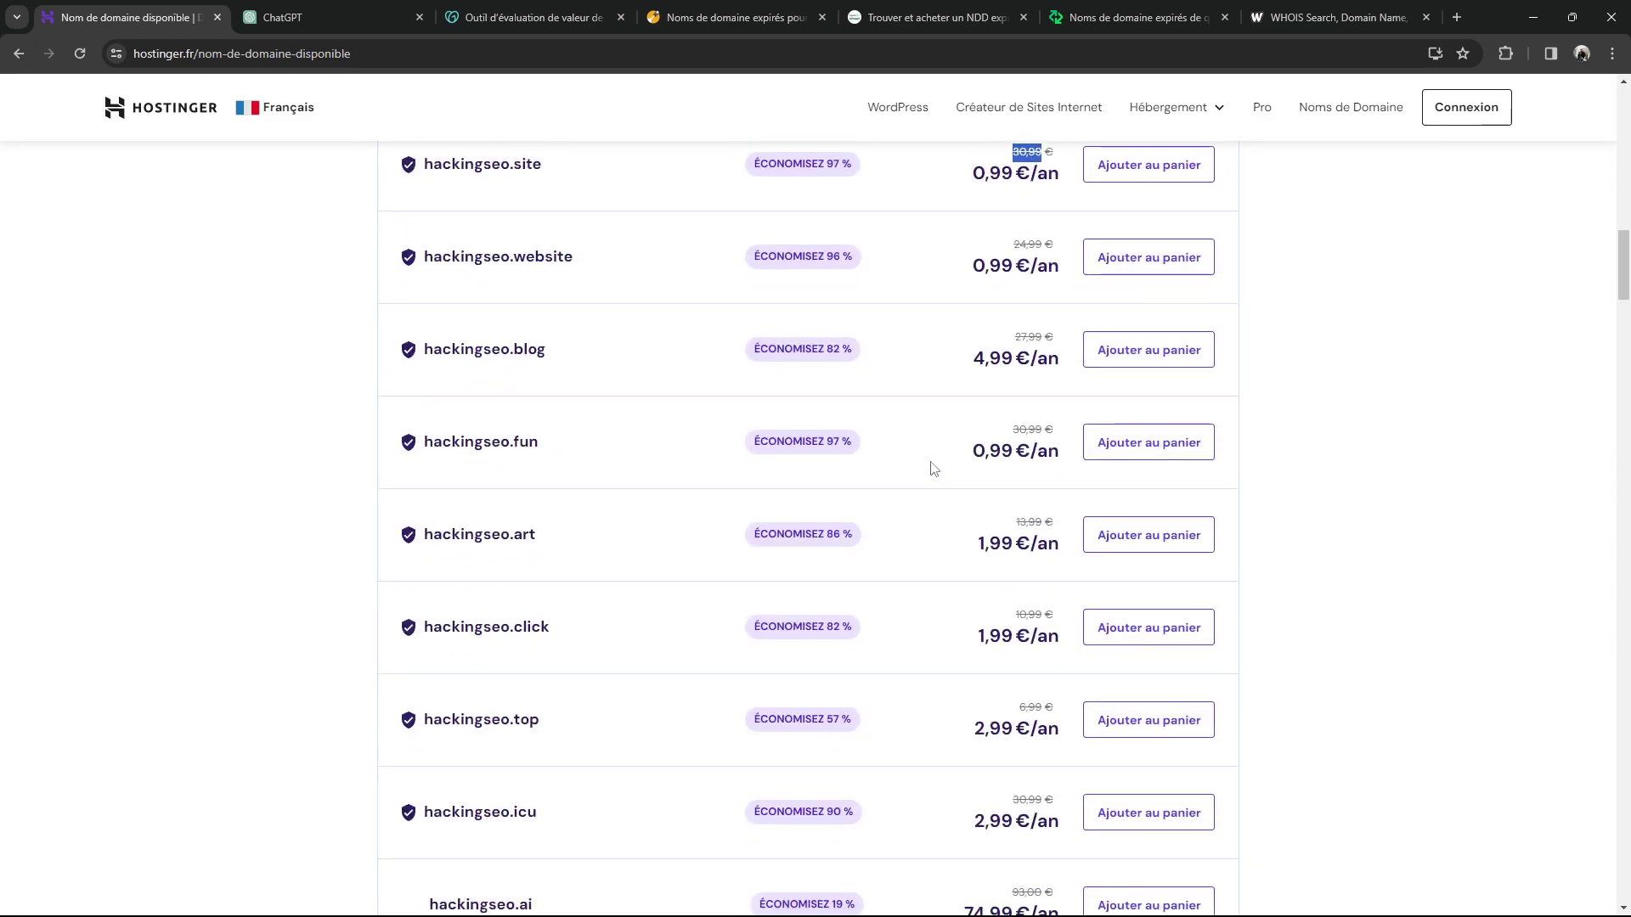
pyautogui.scroll(-4, 935, 468)
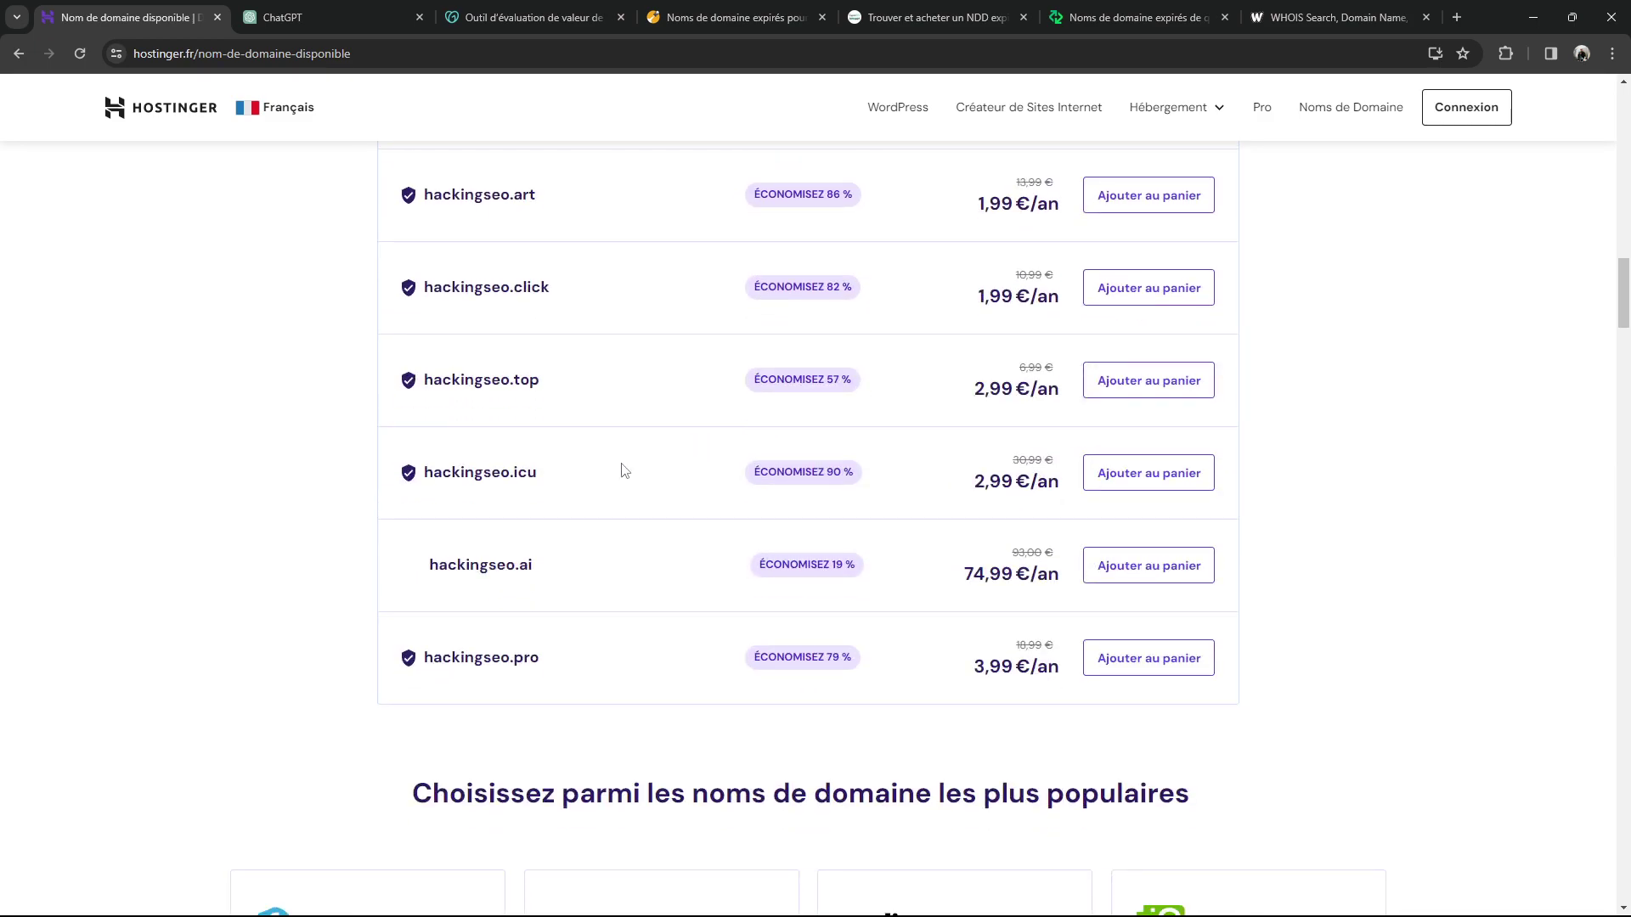
# Examine the discounted and regular yearly prices of hackingseo.ai
pyautogui.moveTo(384, 566); pyautogui.dragTo(609, 567)
pyautogui.click(609, 567)
pyautogui.moveTo(953, 577); pyautogui.dragTo(999, 577)
pyautogui.tripleClick(999, 576)
pyautogui.click(655, 608)
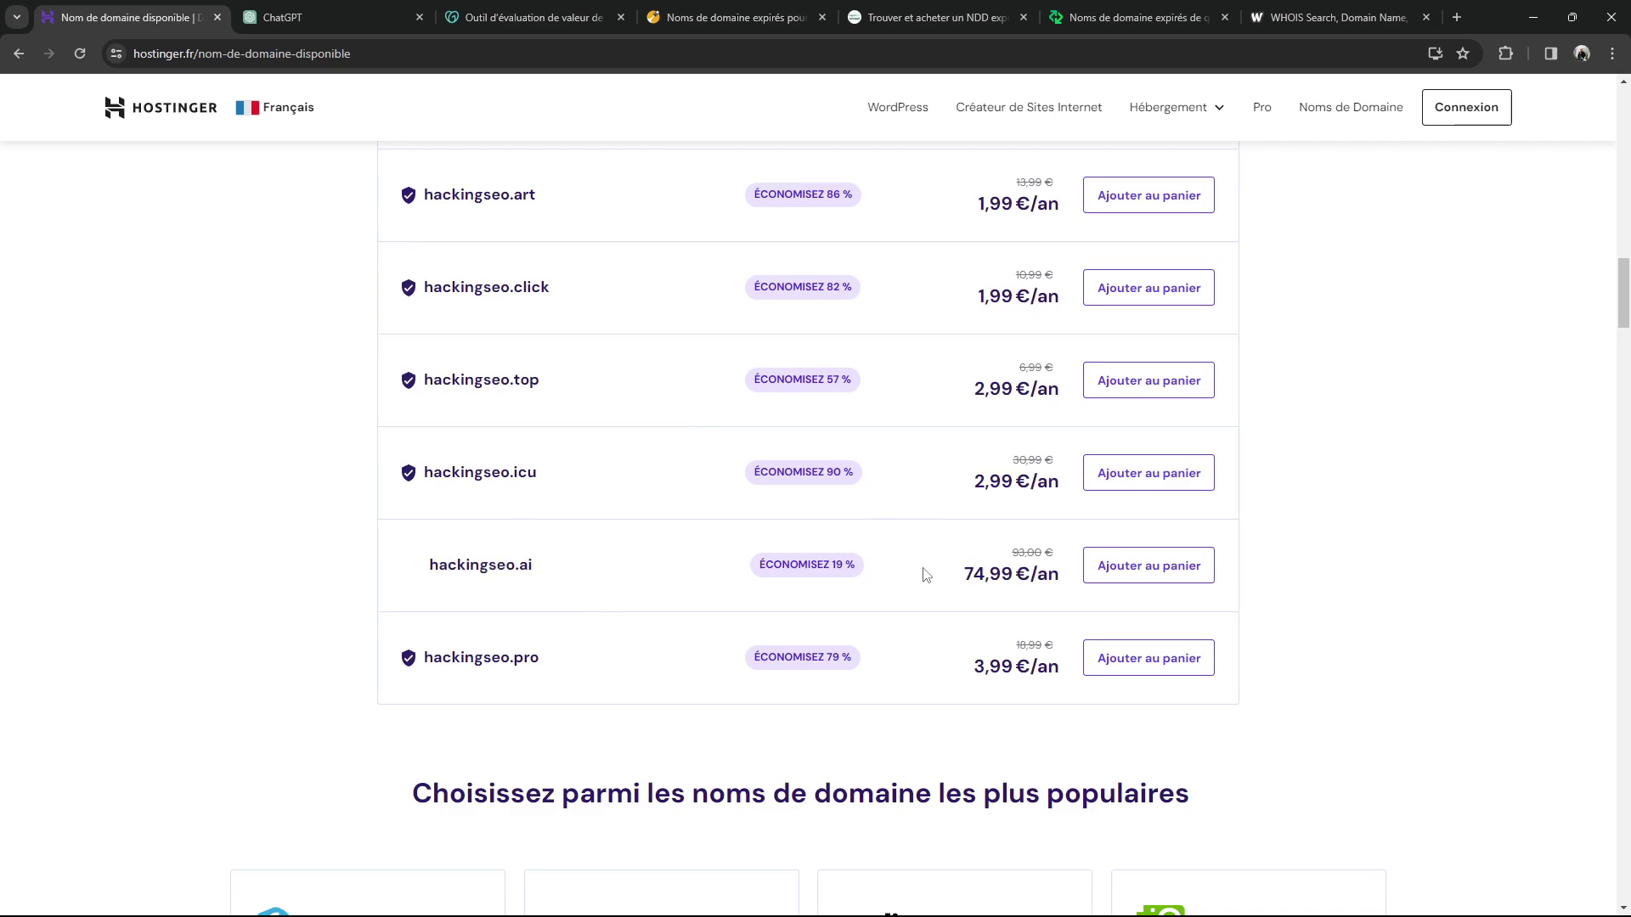
pyautogui.tripleClick(1032, 554)
pyautogui.click(885, 552)
# Prefix the searched name with "agence-web-" and check the availability of agence-web-hackingseo.fr
pyautogui.scroll(10, 762, 523)
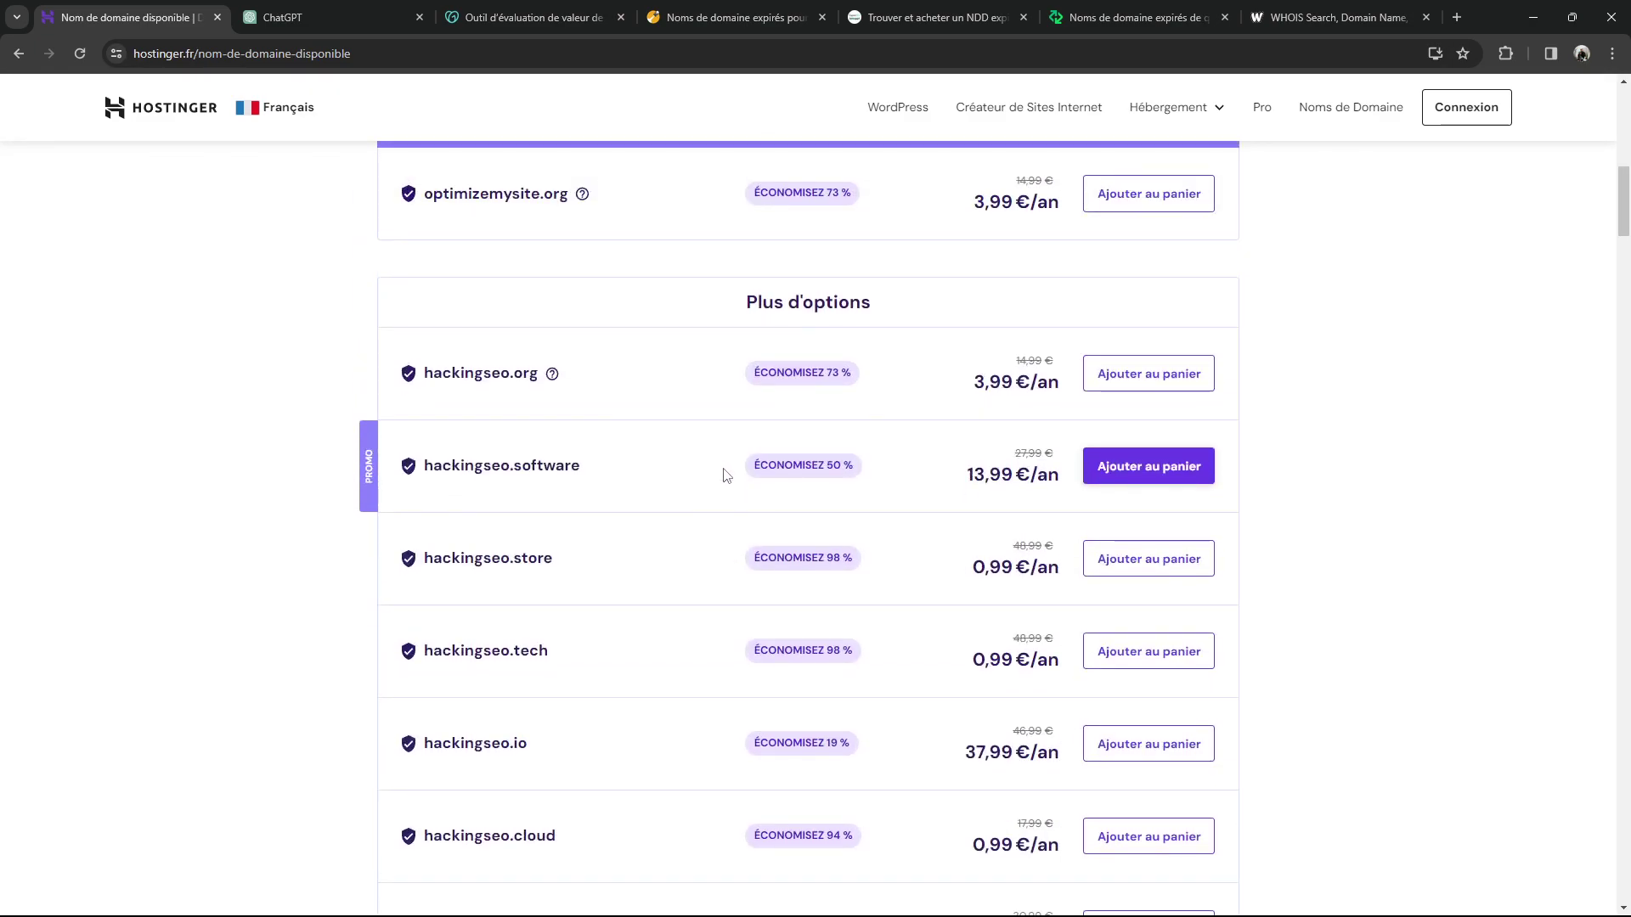
pyautogui.scroll(4, 722, 471)
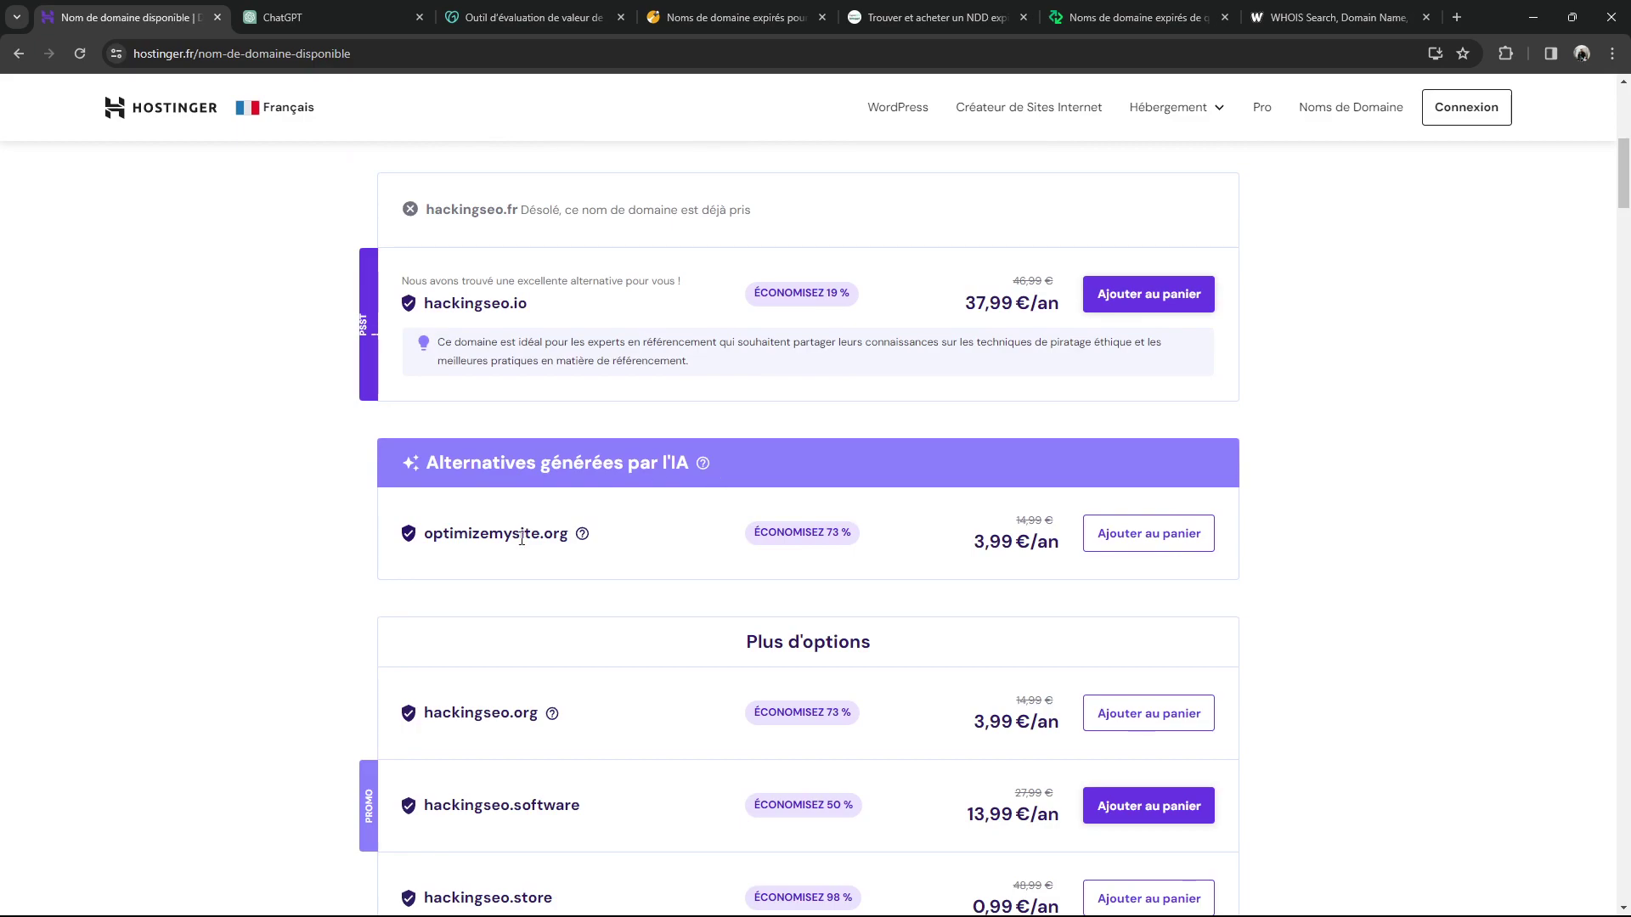
pyautogui.scroll(1, 521, 537)
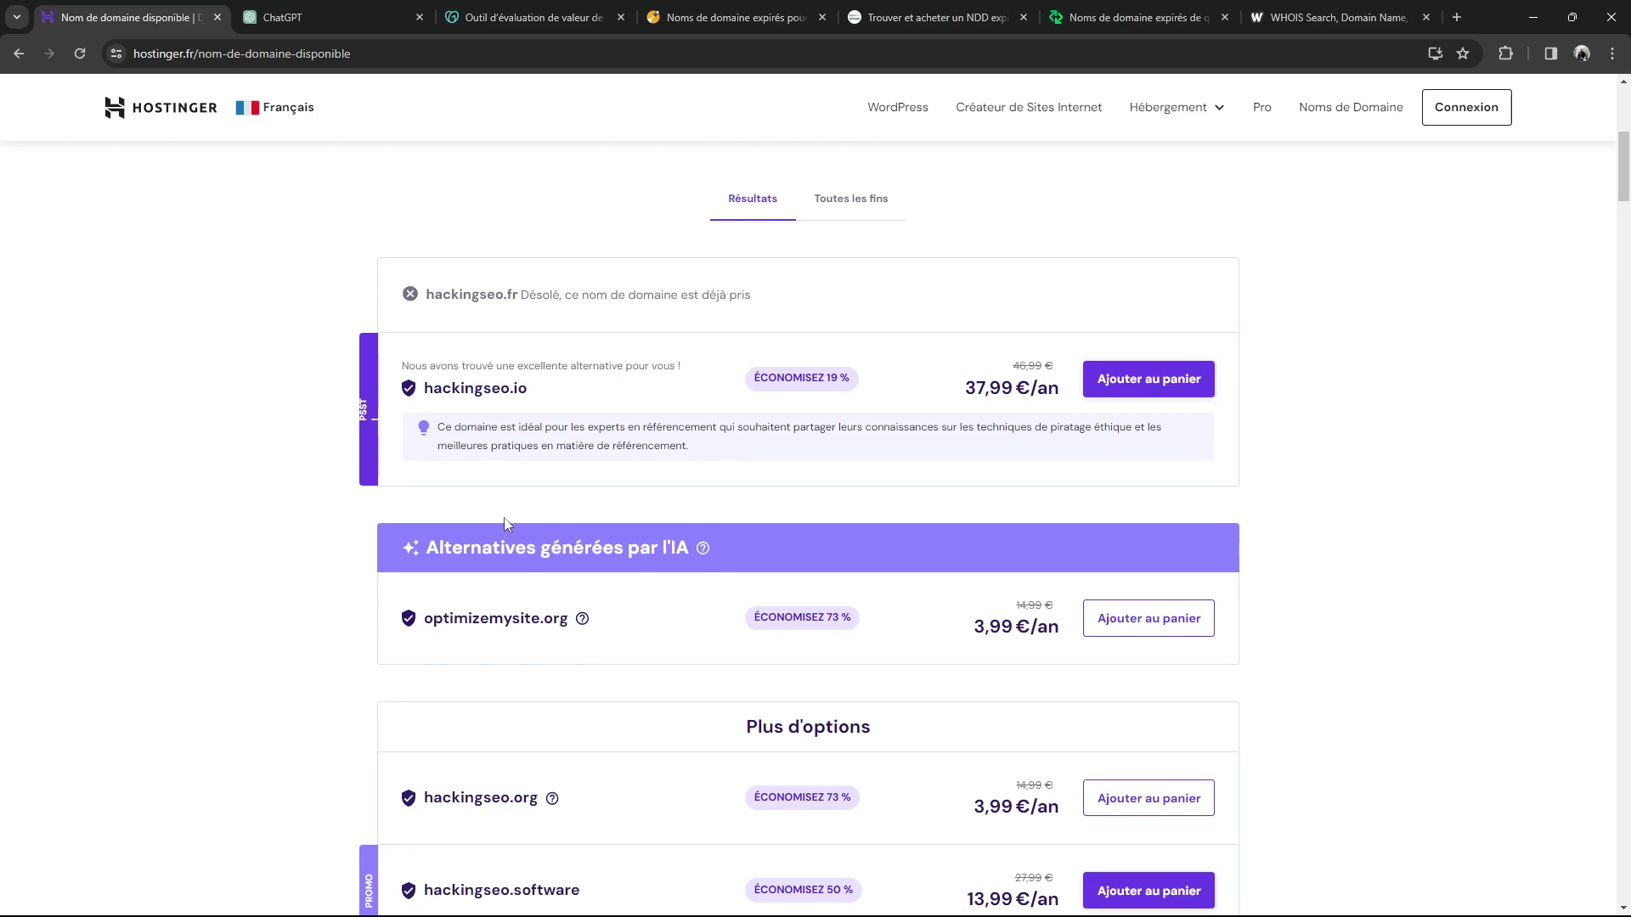
pyautogui.scroll(3, 505, 519)
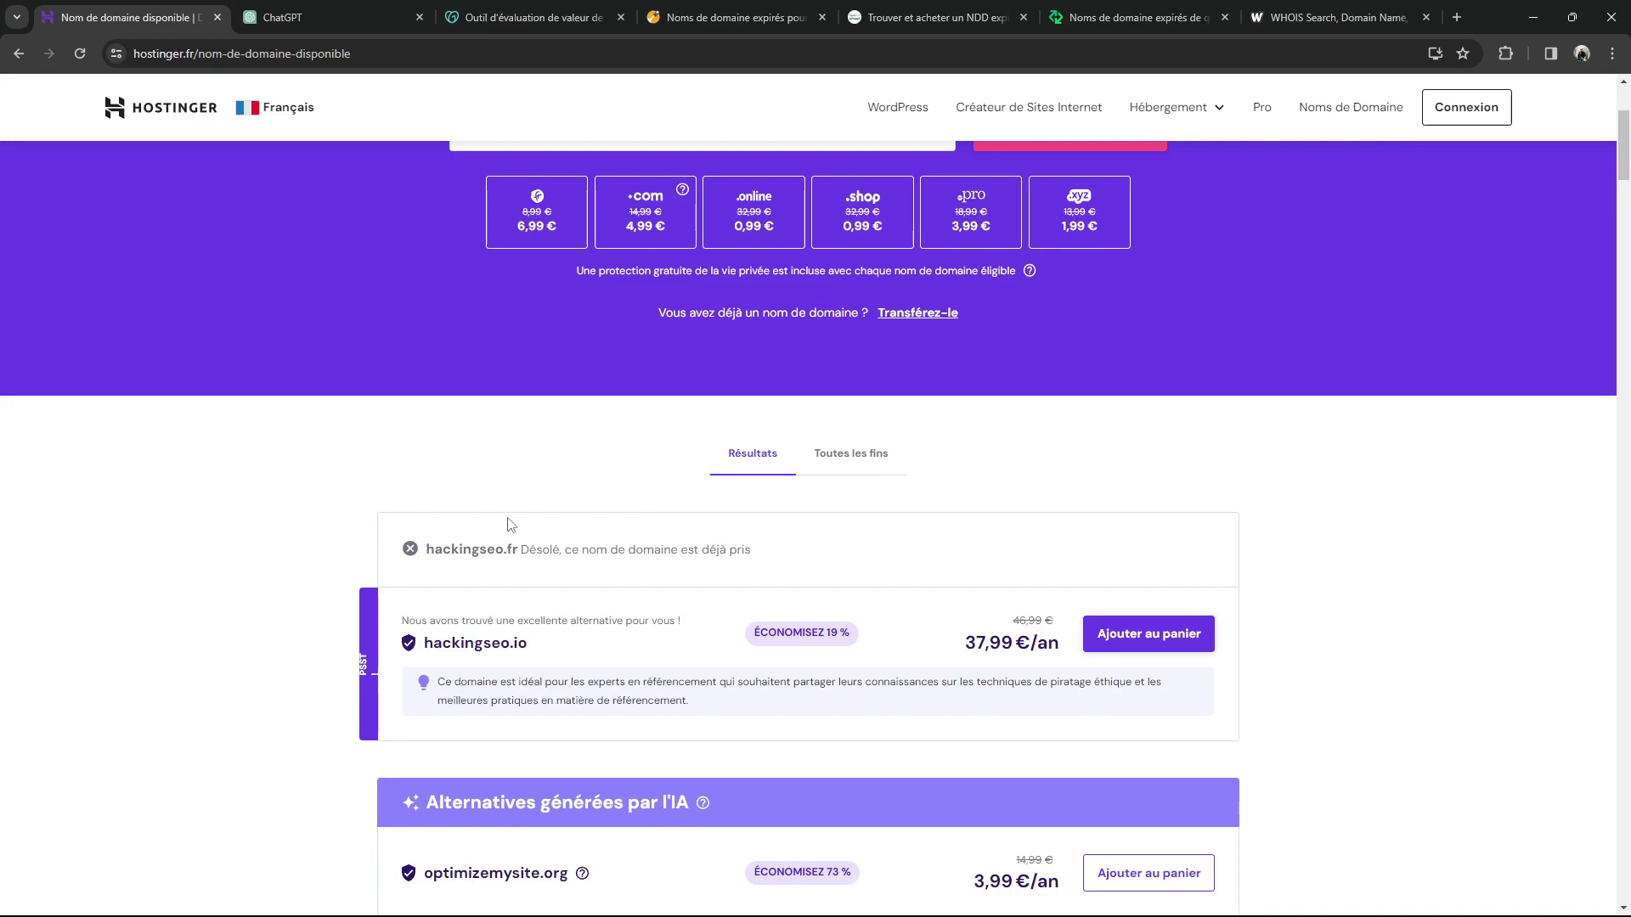
pyautogui.scroll(2, 510, 524)
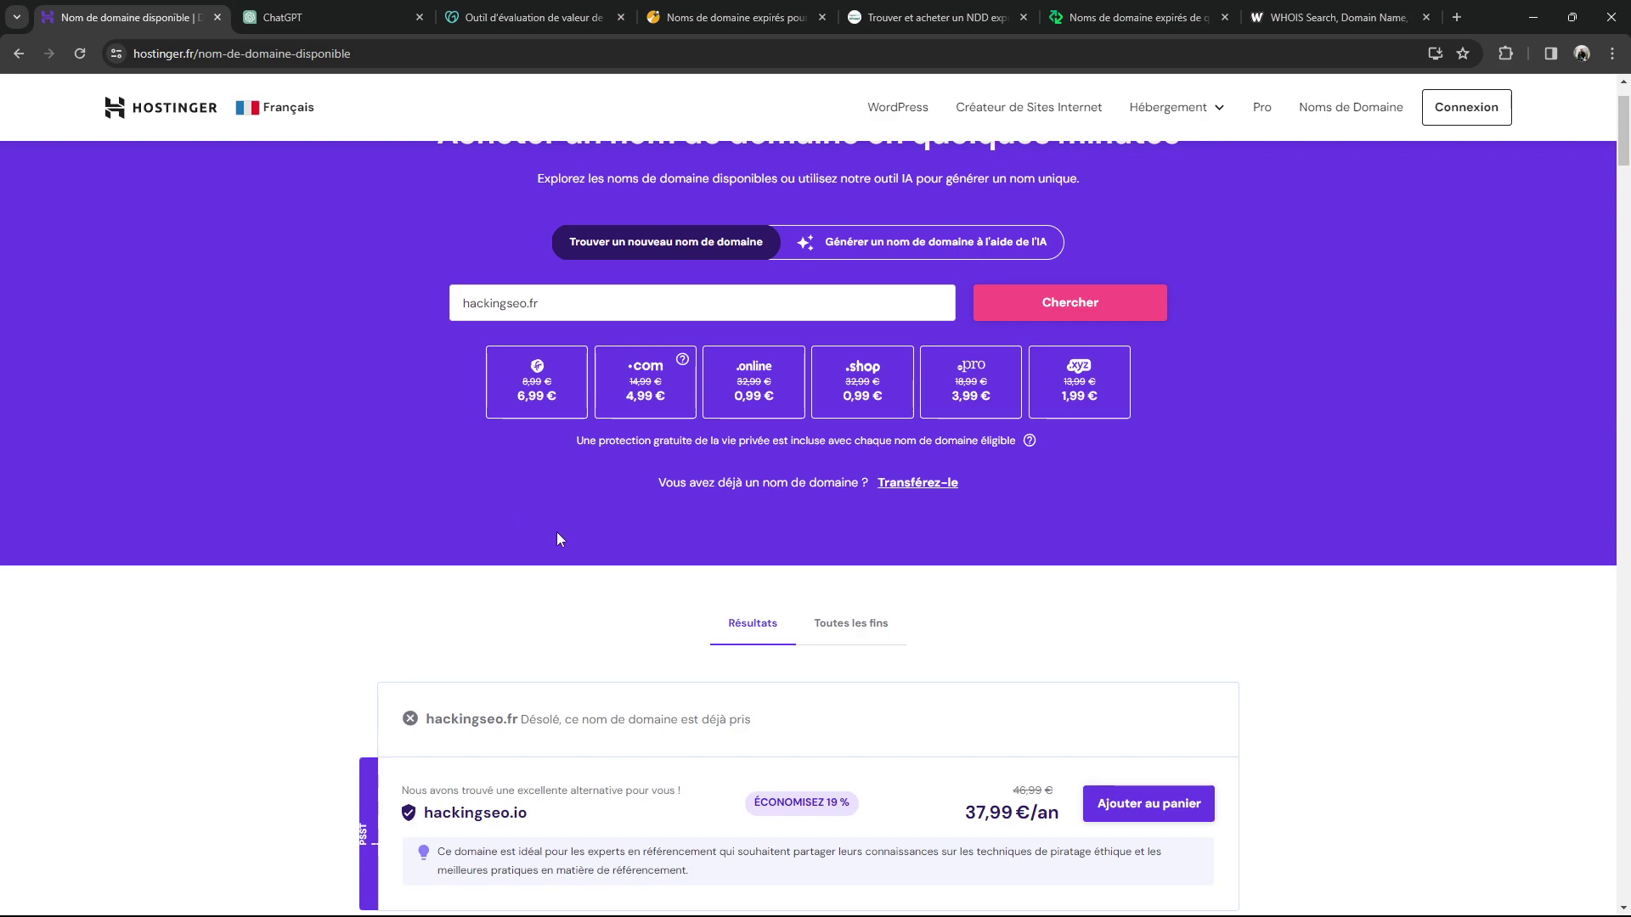
pyautogui.click(521, 303)
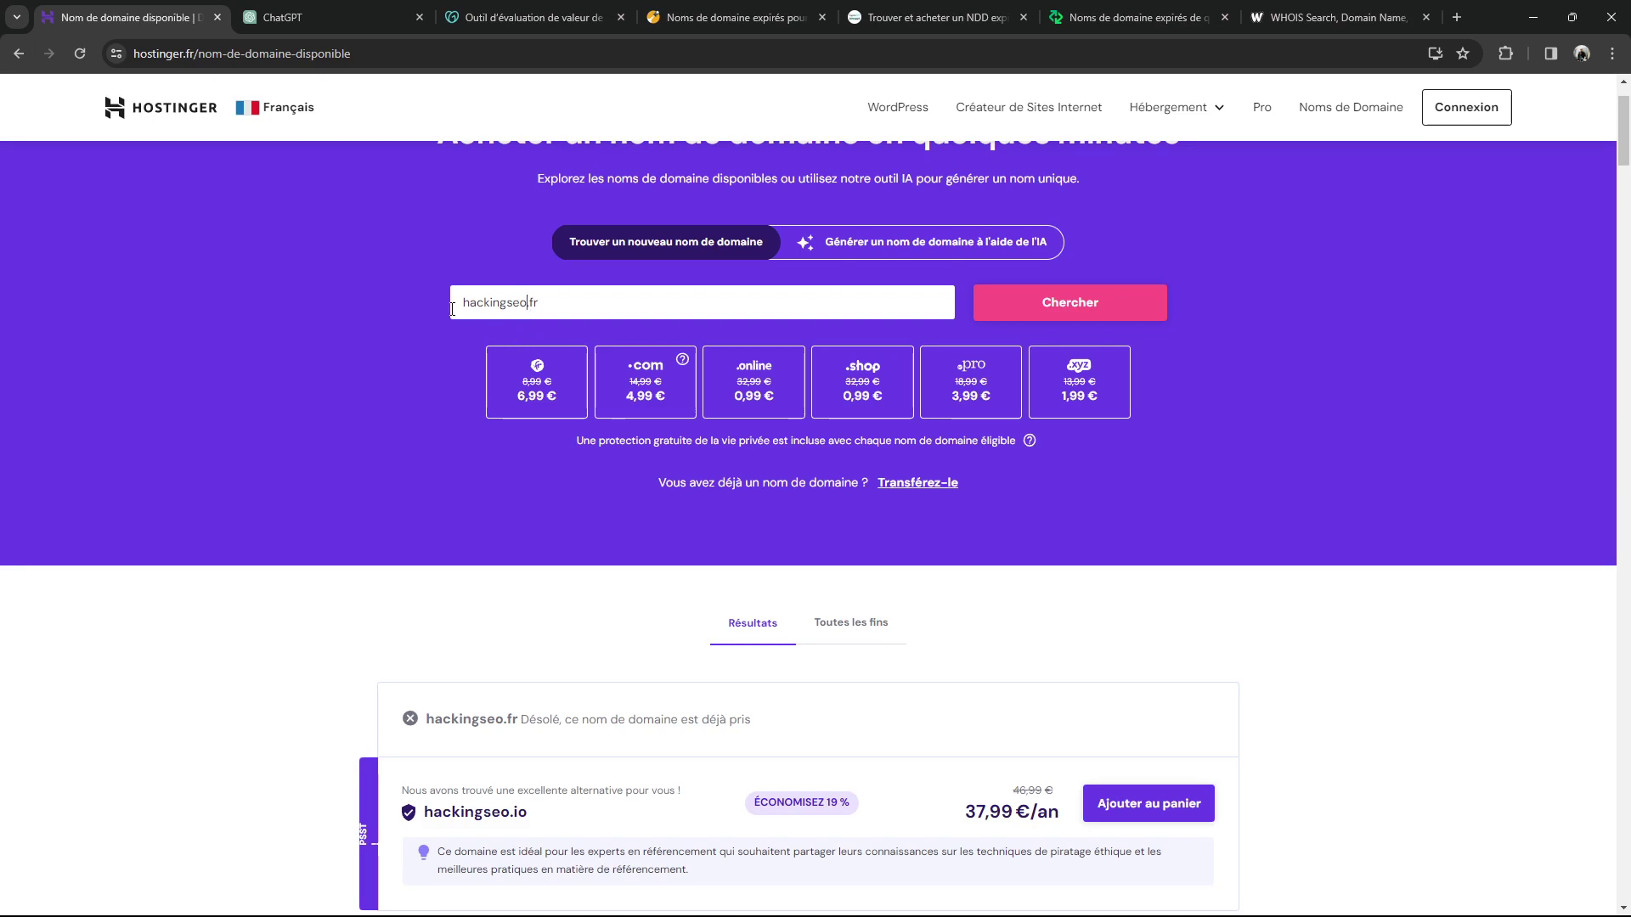
pyautogui.write('agence-web-')
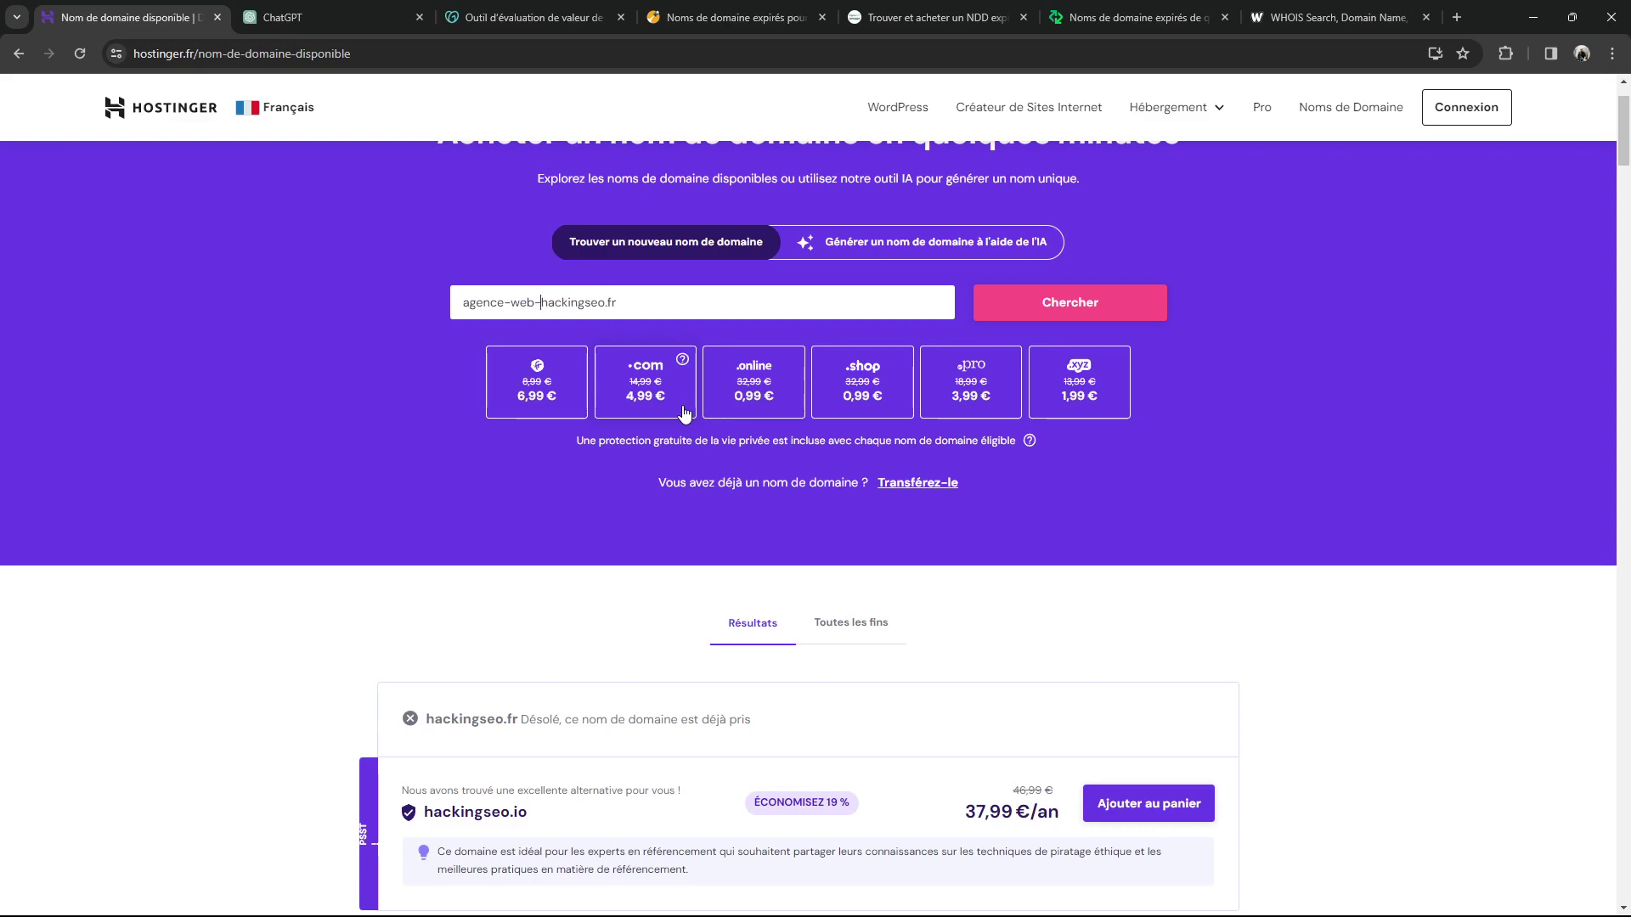
pyautogui.press('Return')
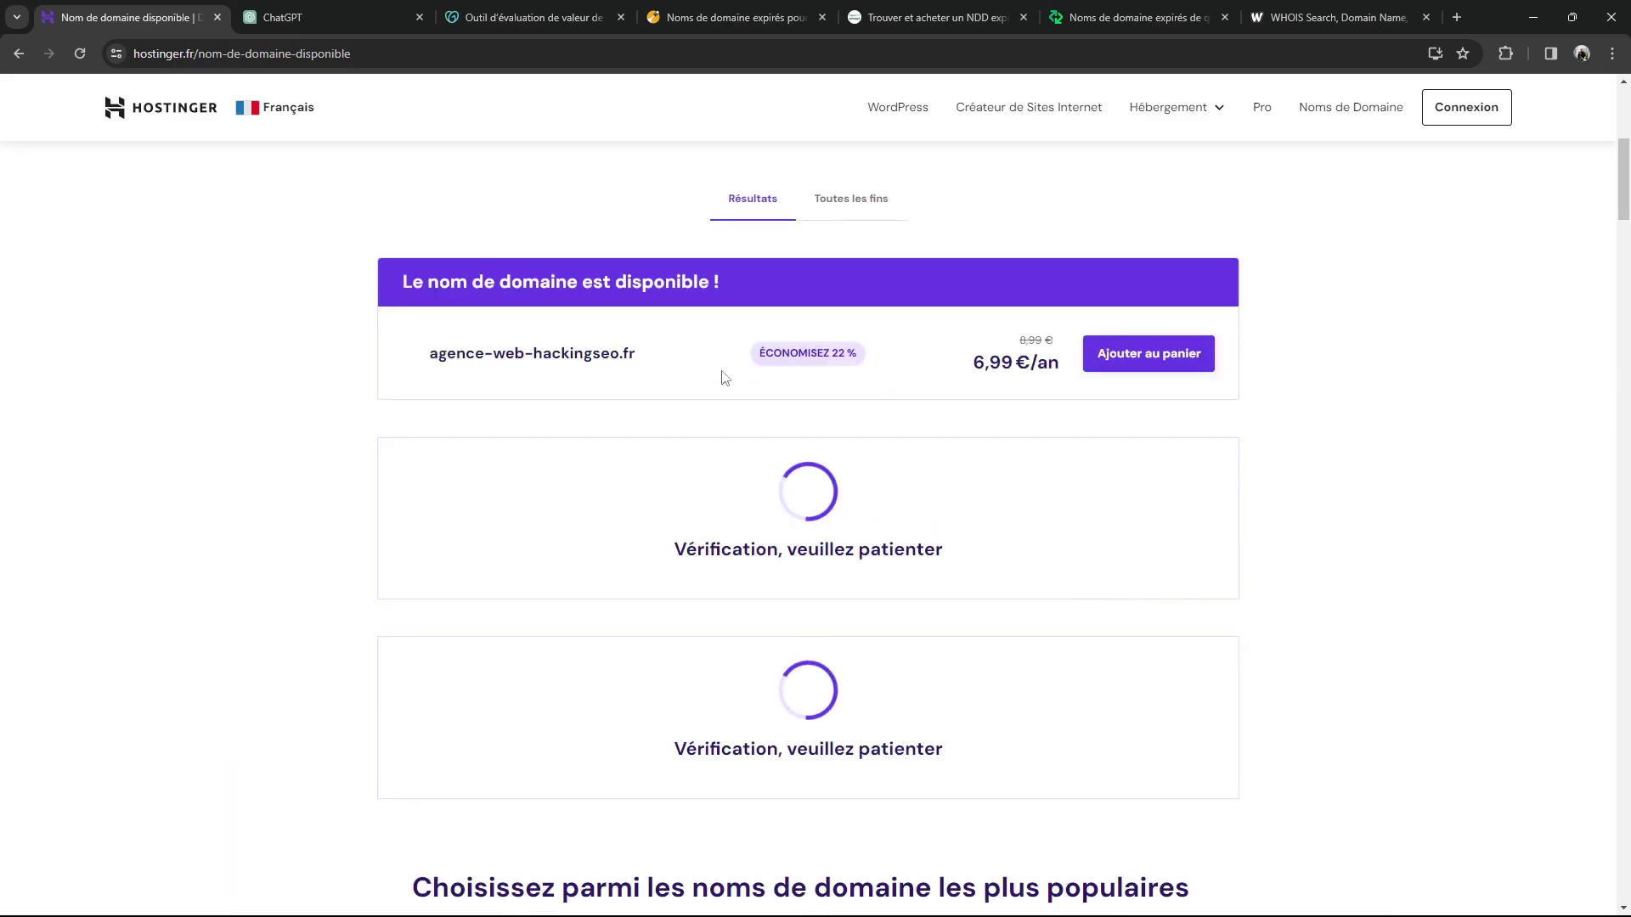
# Examine the domain result for agence-web-hackingseo.fr, starting with its "agence-web" keywords and then the full name
pyautogui.moveTo(414, 357); pyautogui.dragTo(526, 355)
pyautogui.click(517, 368)
pyautogui.moveTo(418, 355); pyautogui.dragTo(508, 353)
pyautogui.click(524, 358)
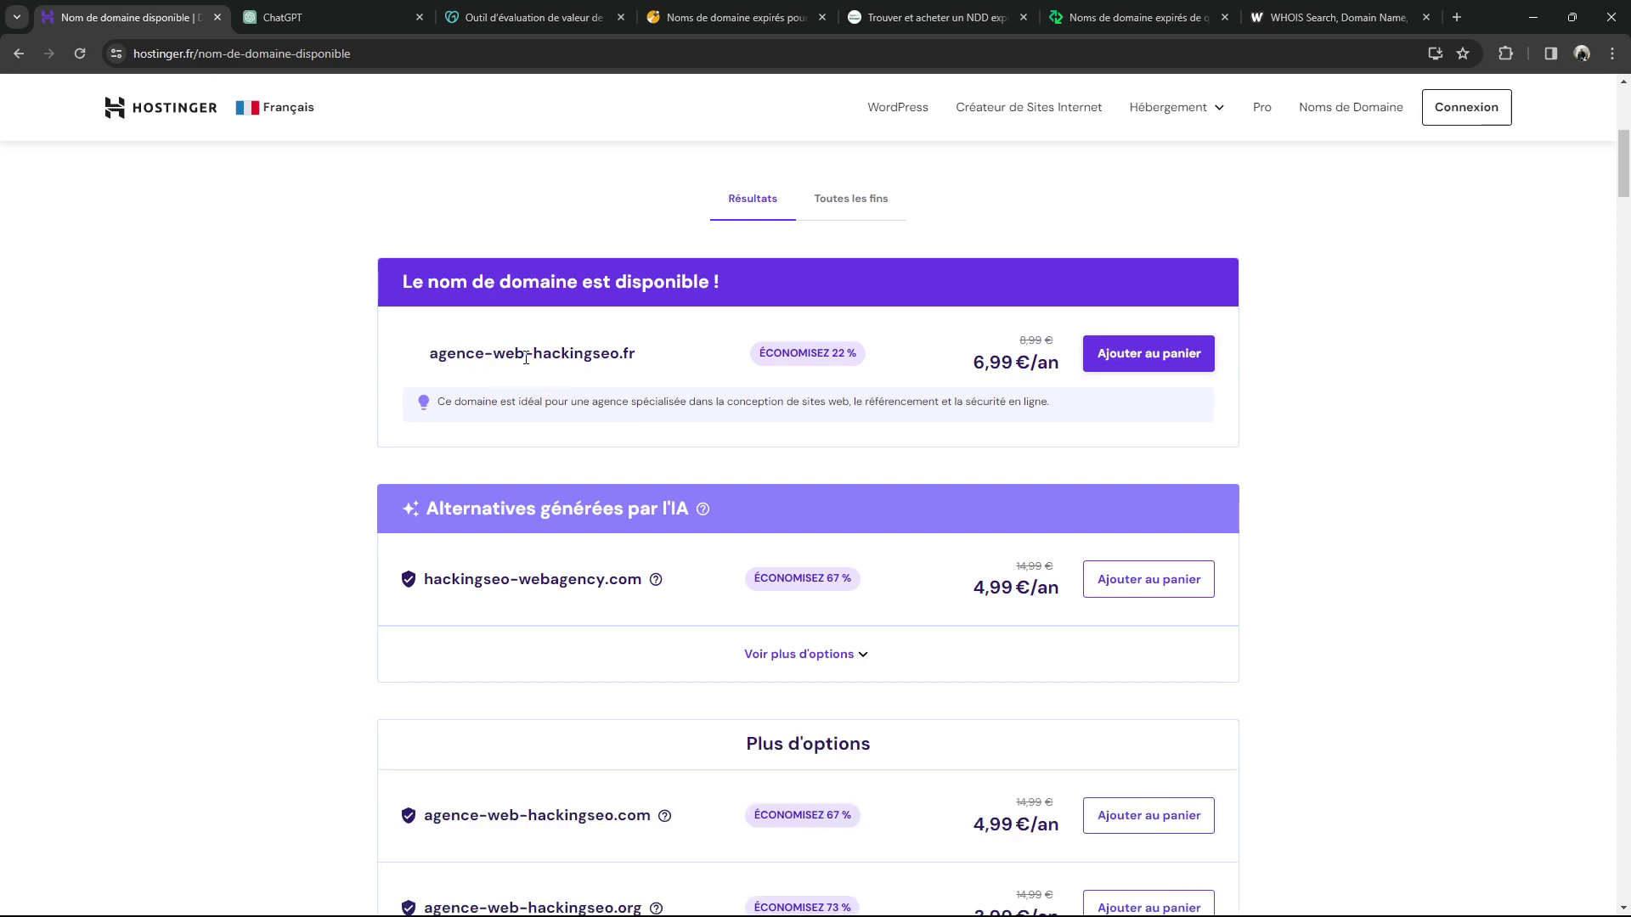
pyautogui.moveTo(520, 360); pyautogui.dragTo(411, 355)
pyautogui.click(408, 356)
pyautogui.moveTo(422, 352); pyautogui.dragTo(638, 357)
pyautogui.click(659, 374)
# Compare the "agence-web" keyword part with the "hackingseo" brand part of the agence-web-hackingseo.fr result
pyautogui.scroll(2, 659, 406)
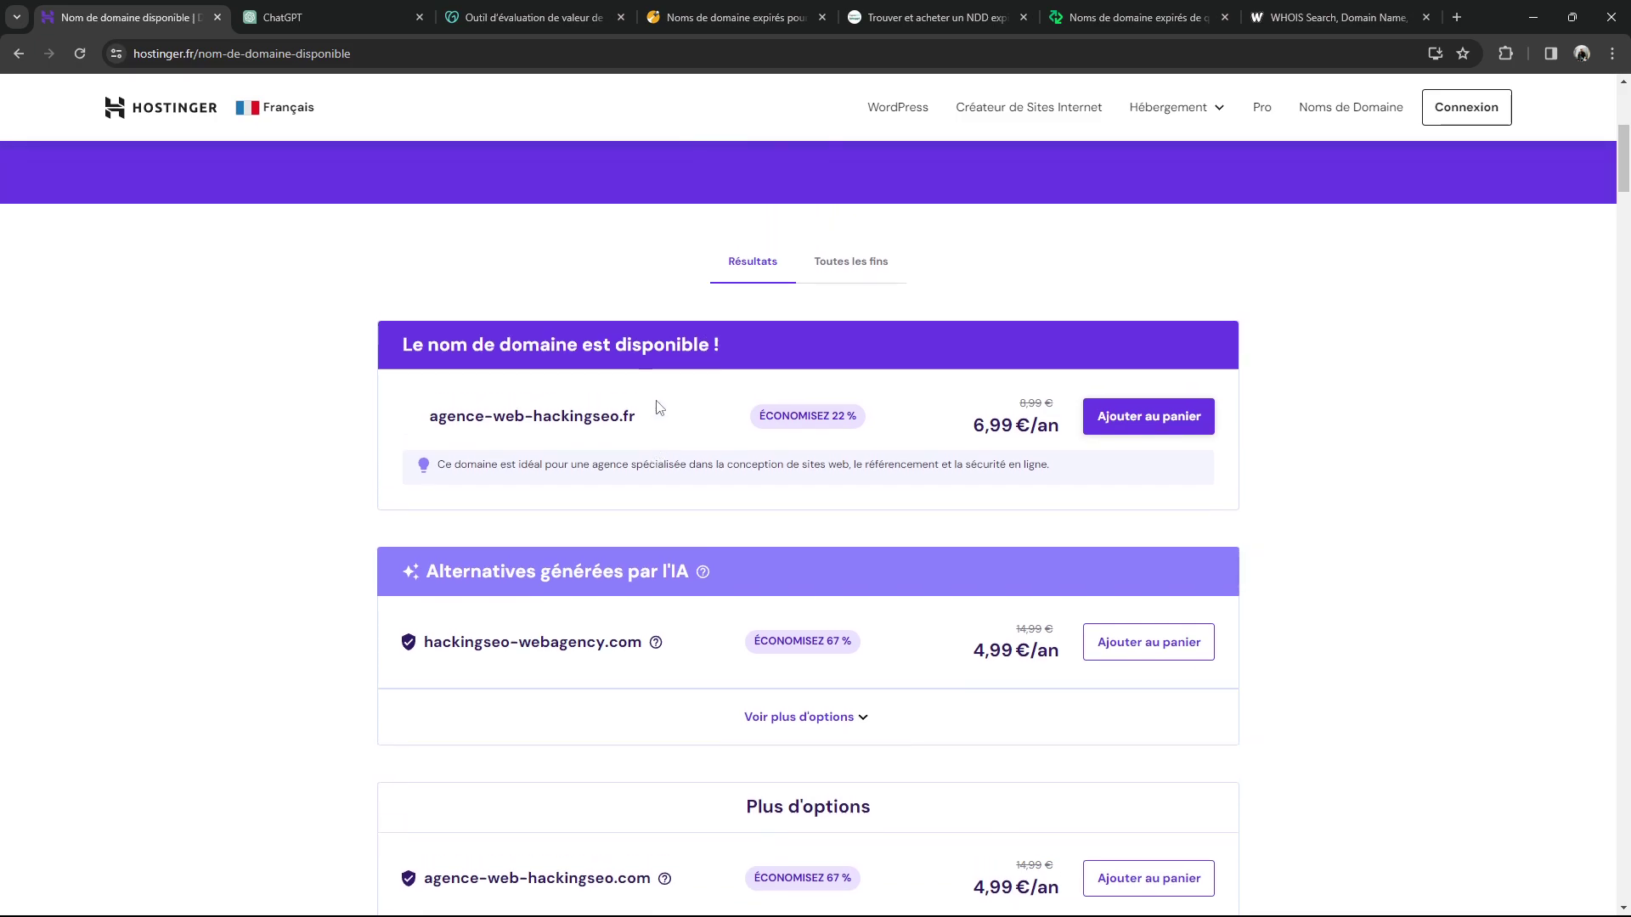
pyautogui.moveTo(532, 526); pyautogui.dragTo(594, 527)
pyautogui.click(623, 518)
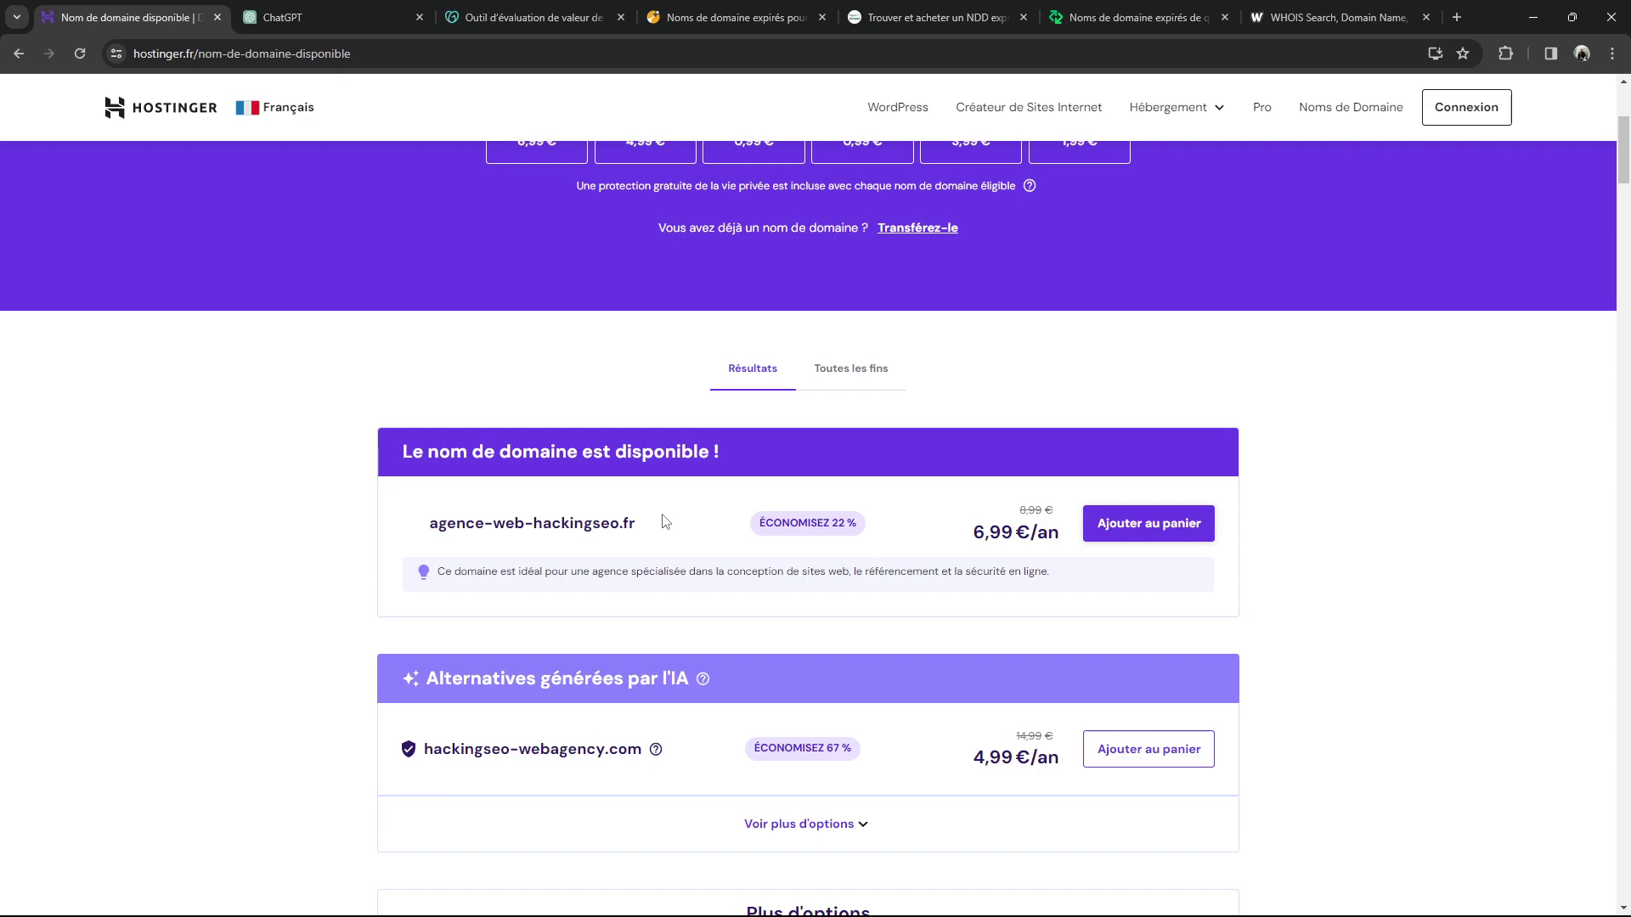
pyautogui.moveTo(414, 521); pyautogui.dragTo(544, 524)
pyautogui.click(431, 527)
pyautogui.moveTo(426, 531); pyautogui.dragTo(539, 524)
pyautogui.click(401, 534)
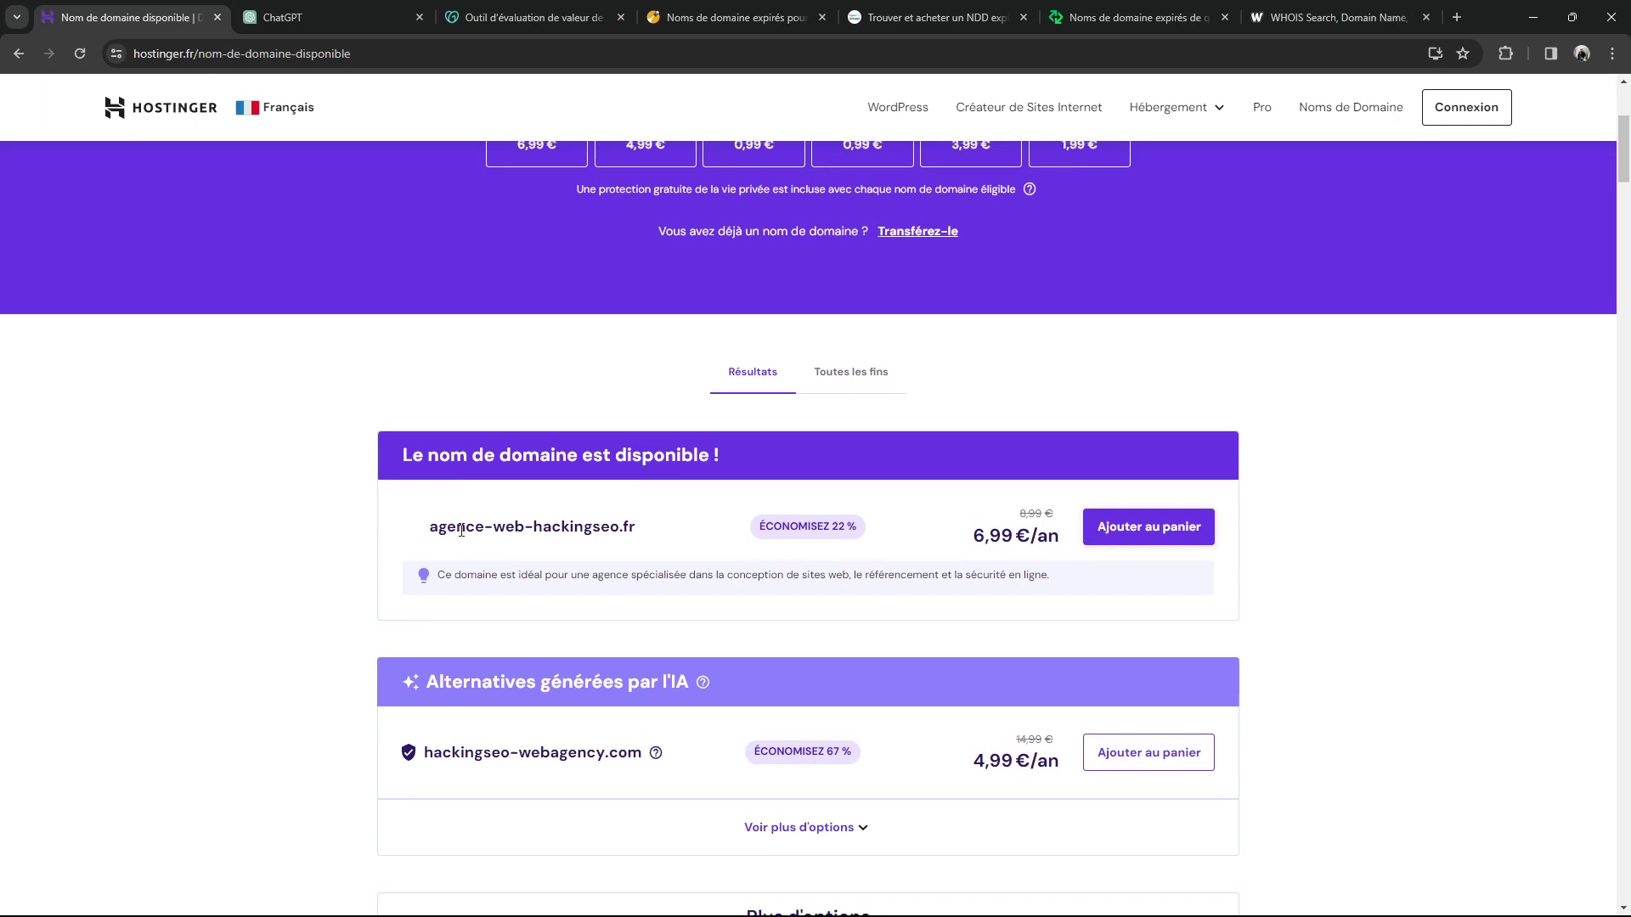
pyautogui.scroll(2, 446, 526)
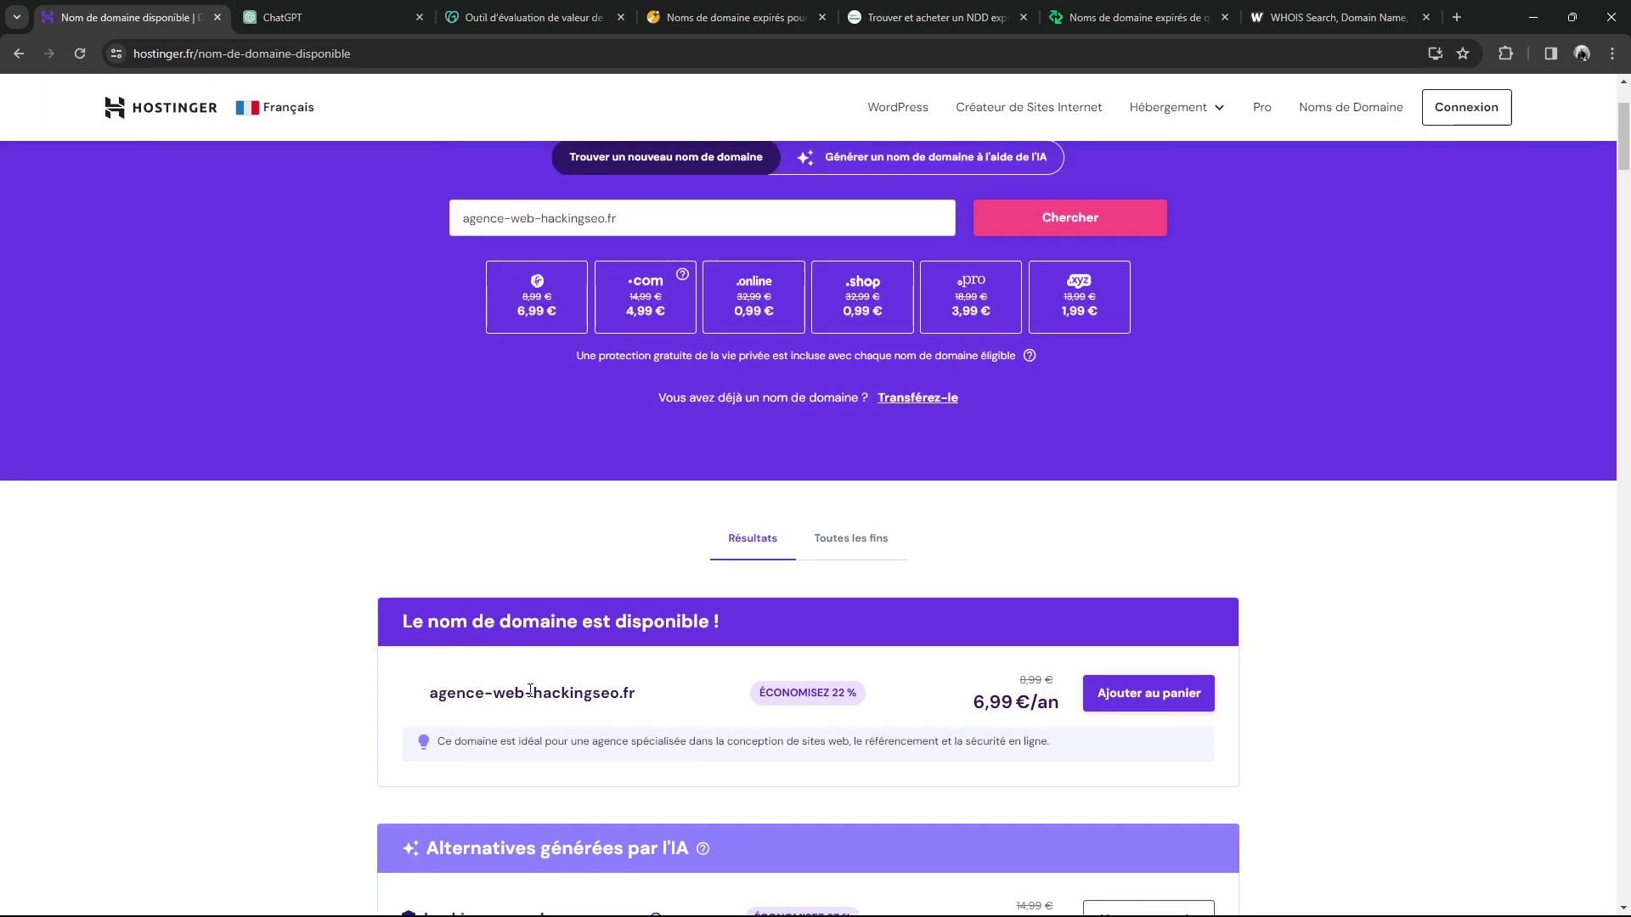
pyautogui.moveTo(524, 693); pyautogui.dragTo(637, 675)
pyautogui.click(637, 675)
# Generate AI domain name ideas from the description "agence web hacking seo" and review the suggestions
pyautogui.scroll(-4, 536, 550)
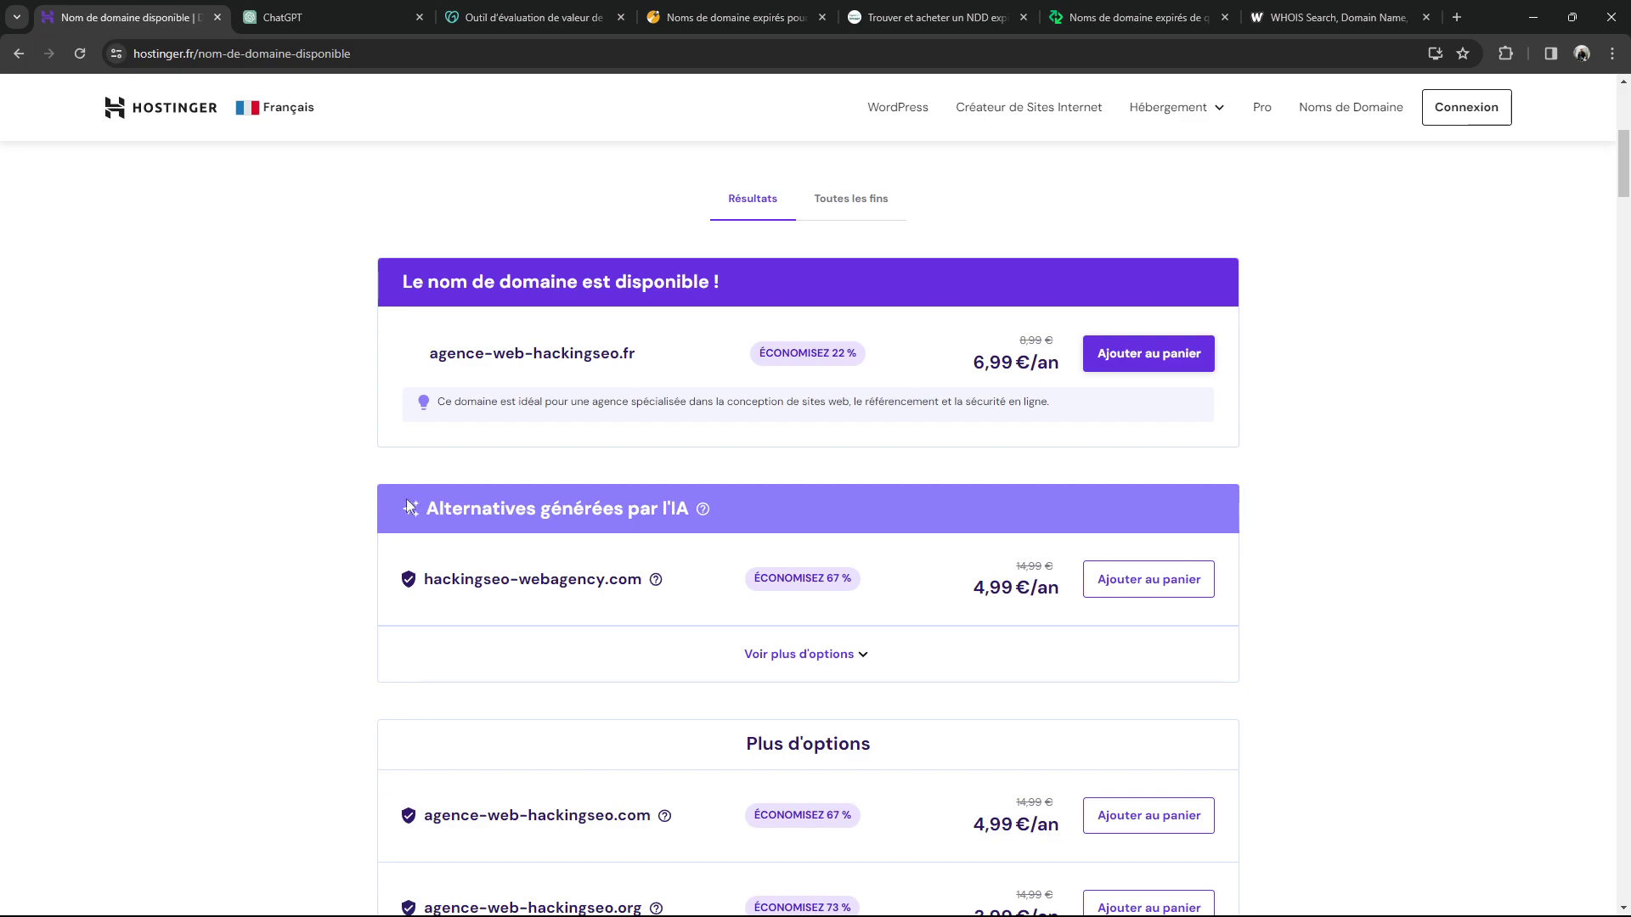
pyautogui.scroll(-7, 409, 507)
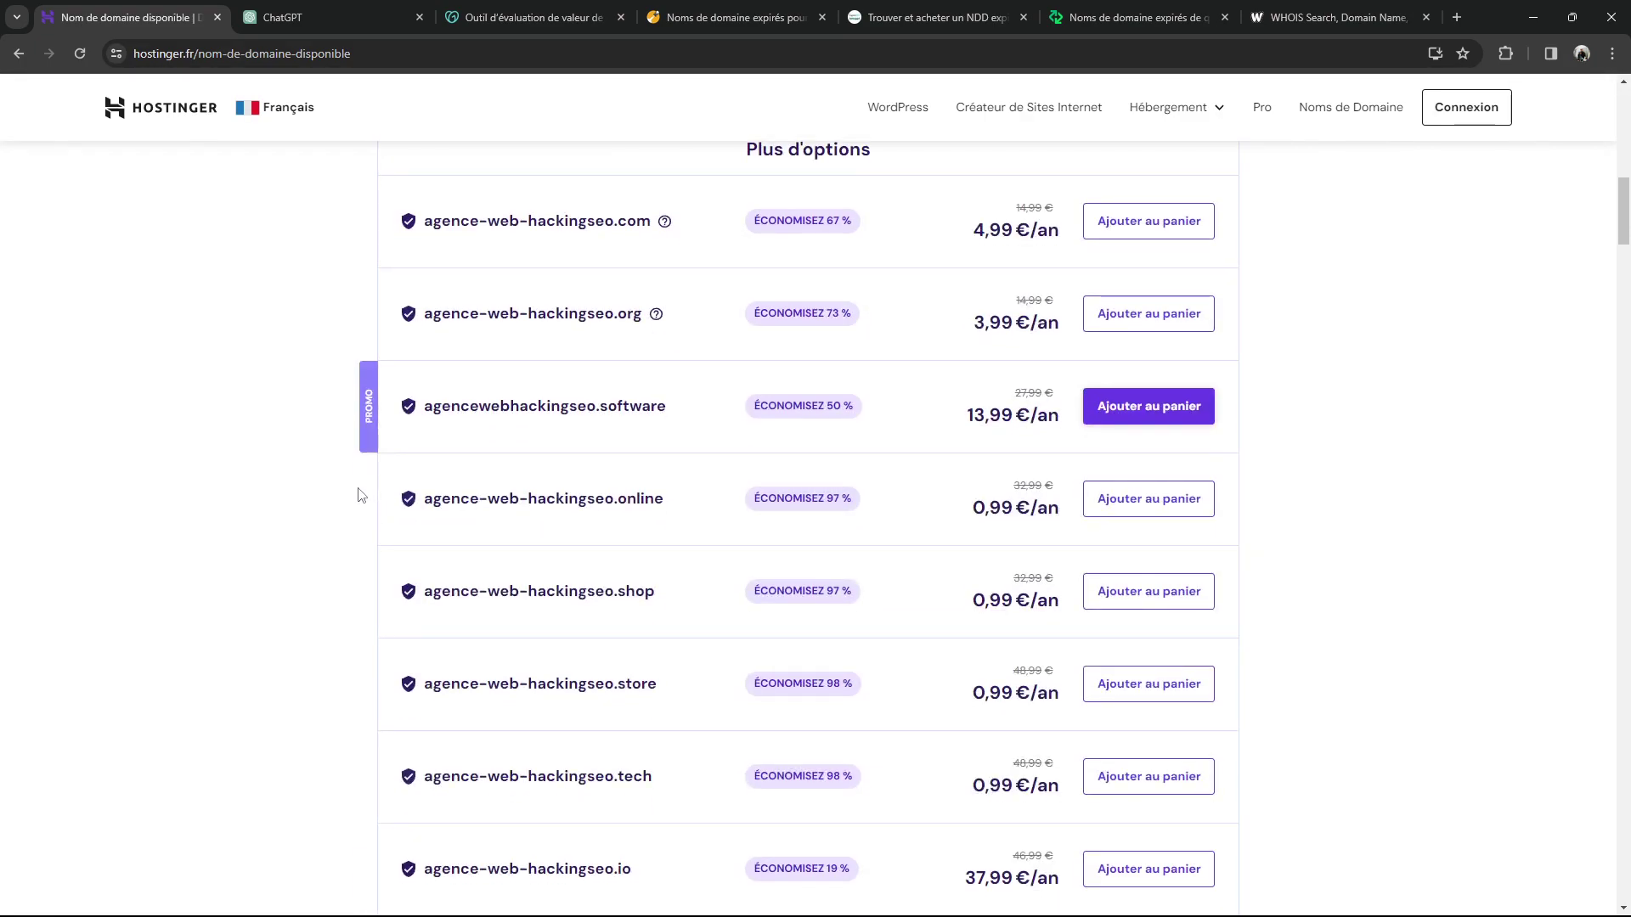
pyautogui.scroll(10, 331, 506)
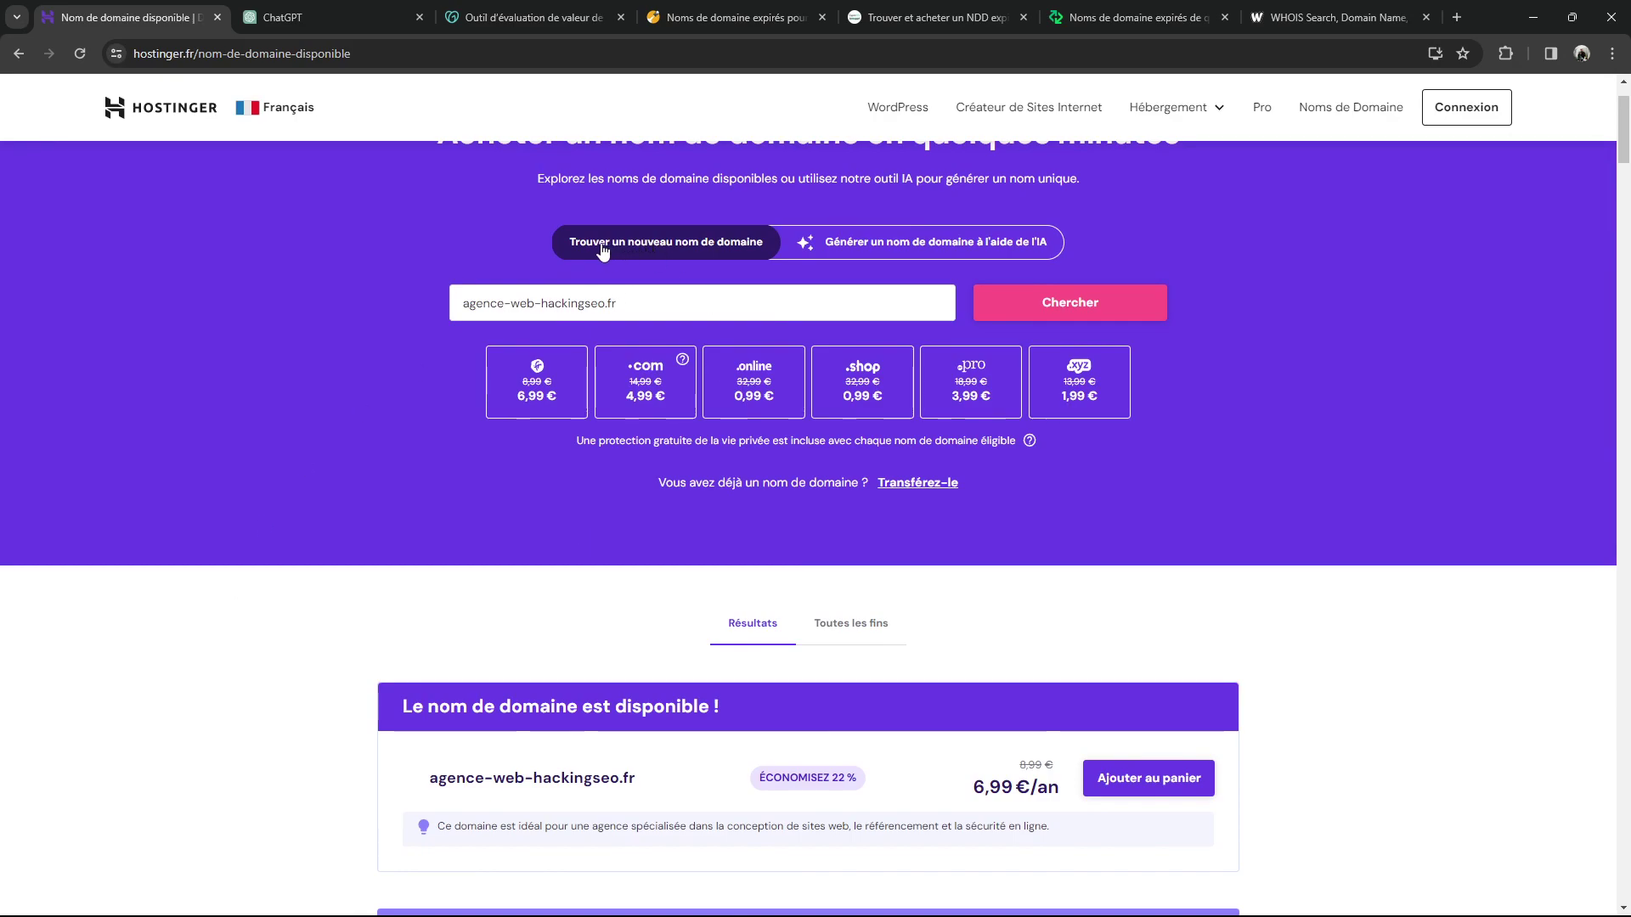
pyautogui.click(897, 242)
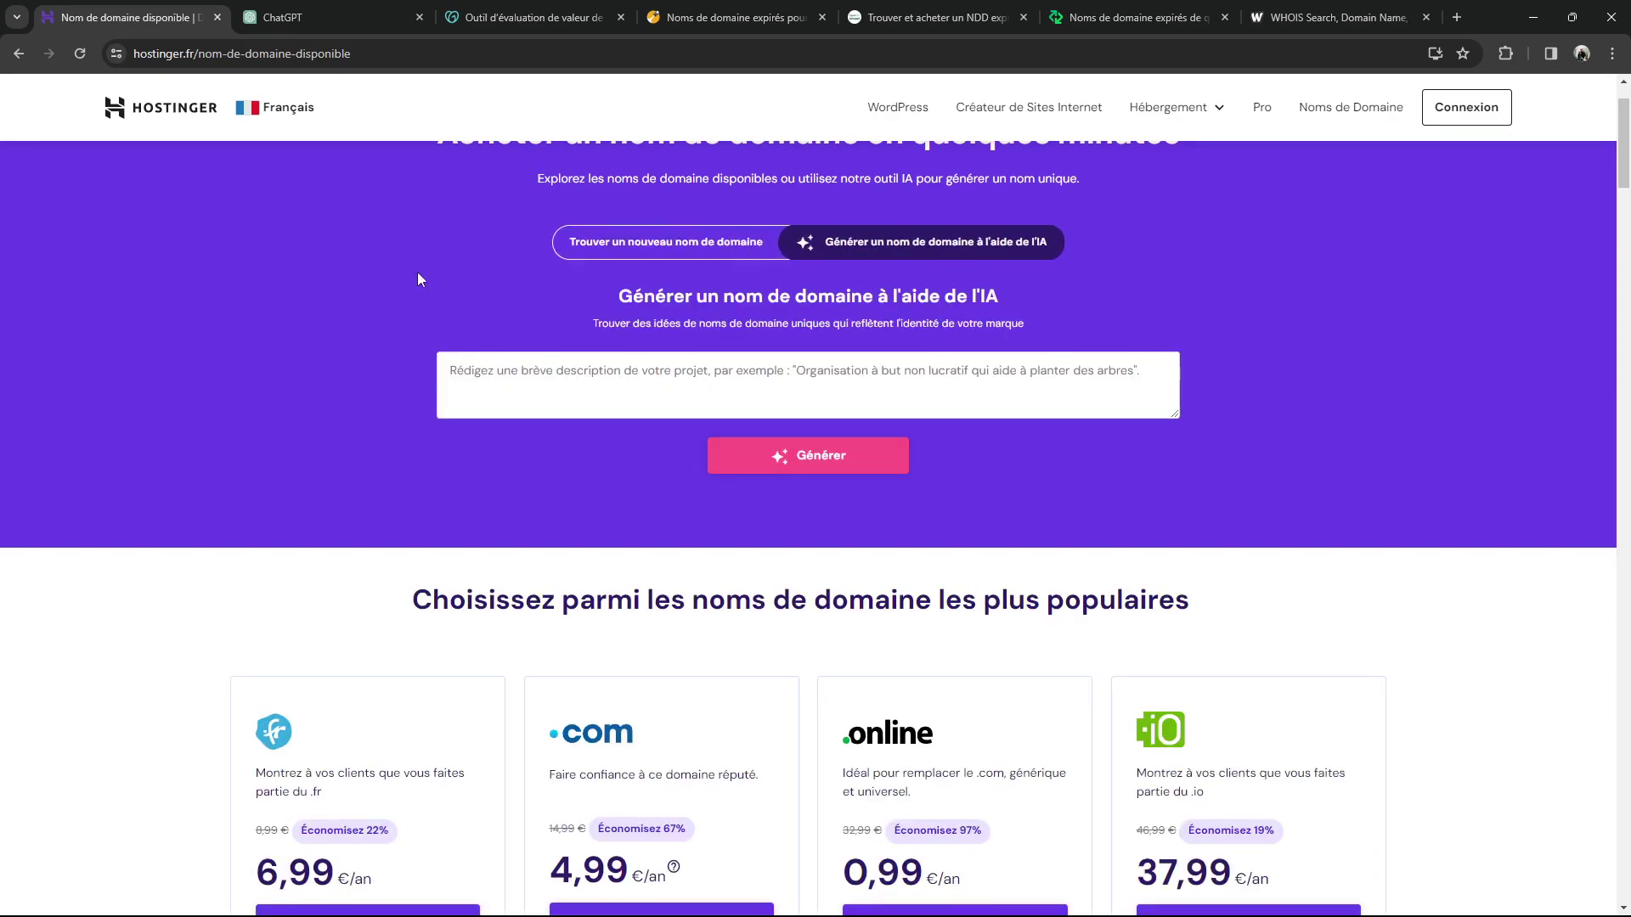
pyautogui.click(782, 391)
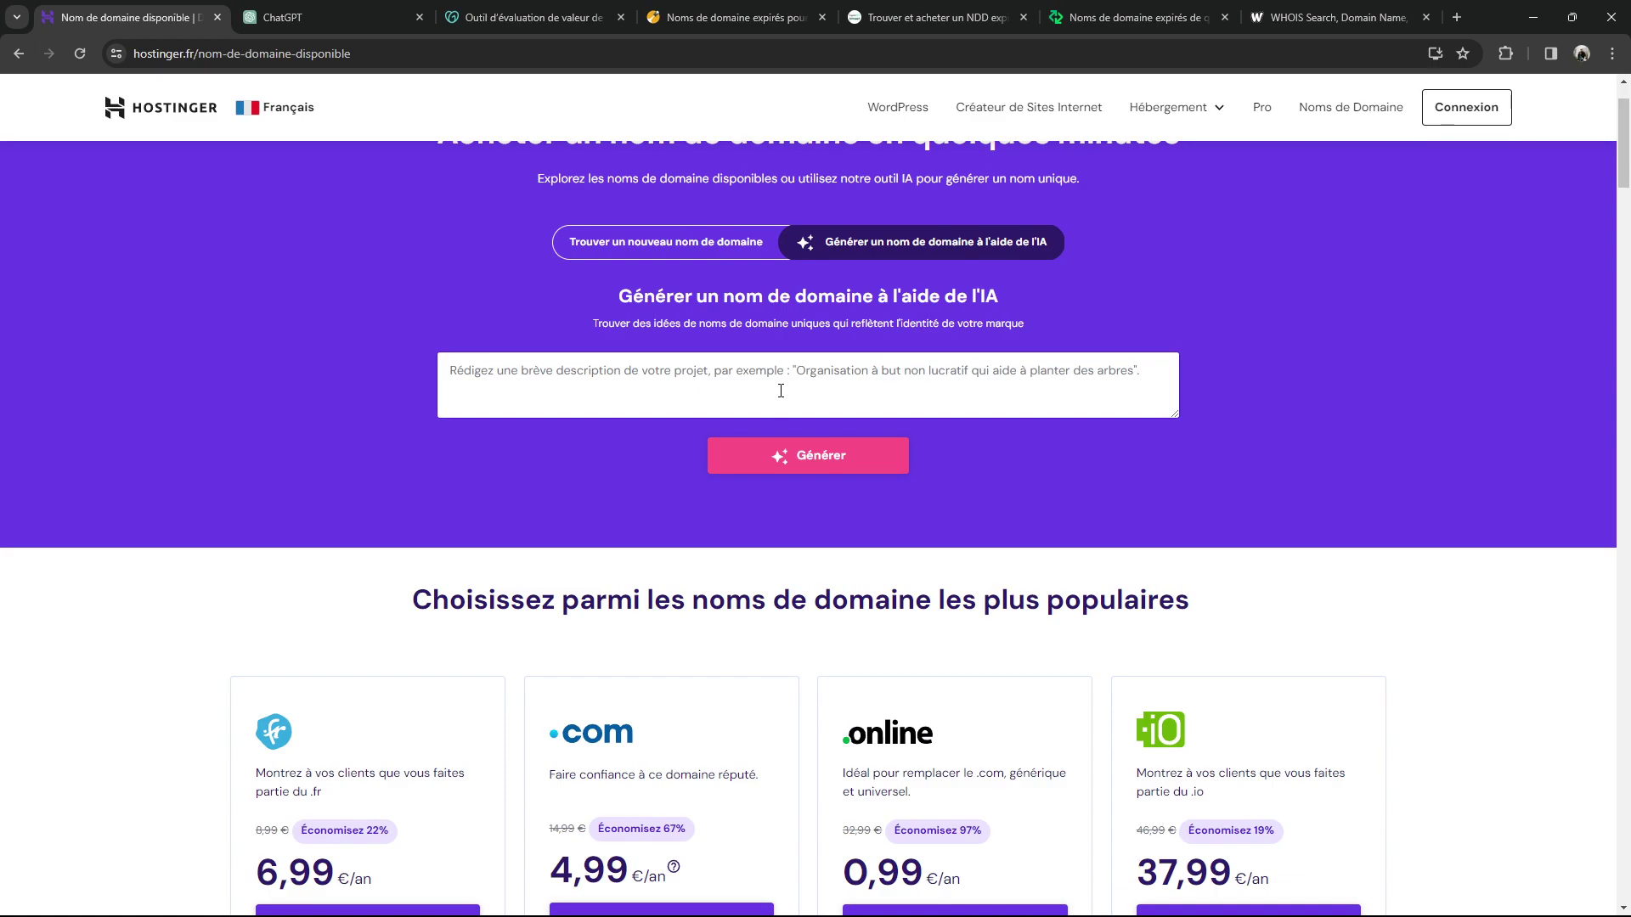
pyautogui.click(620, 386)
pyautogui.write('agence we')
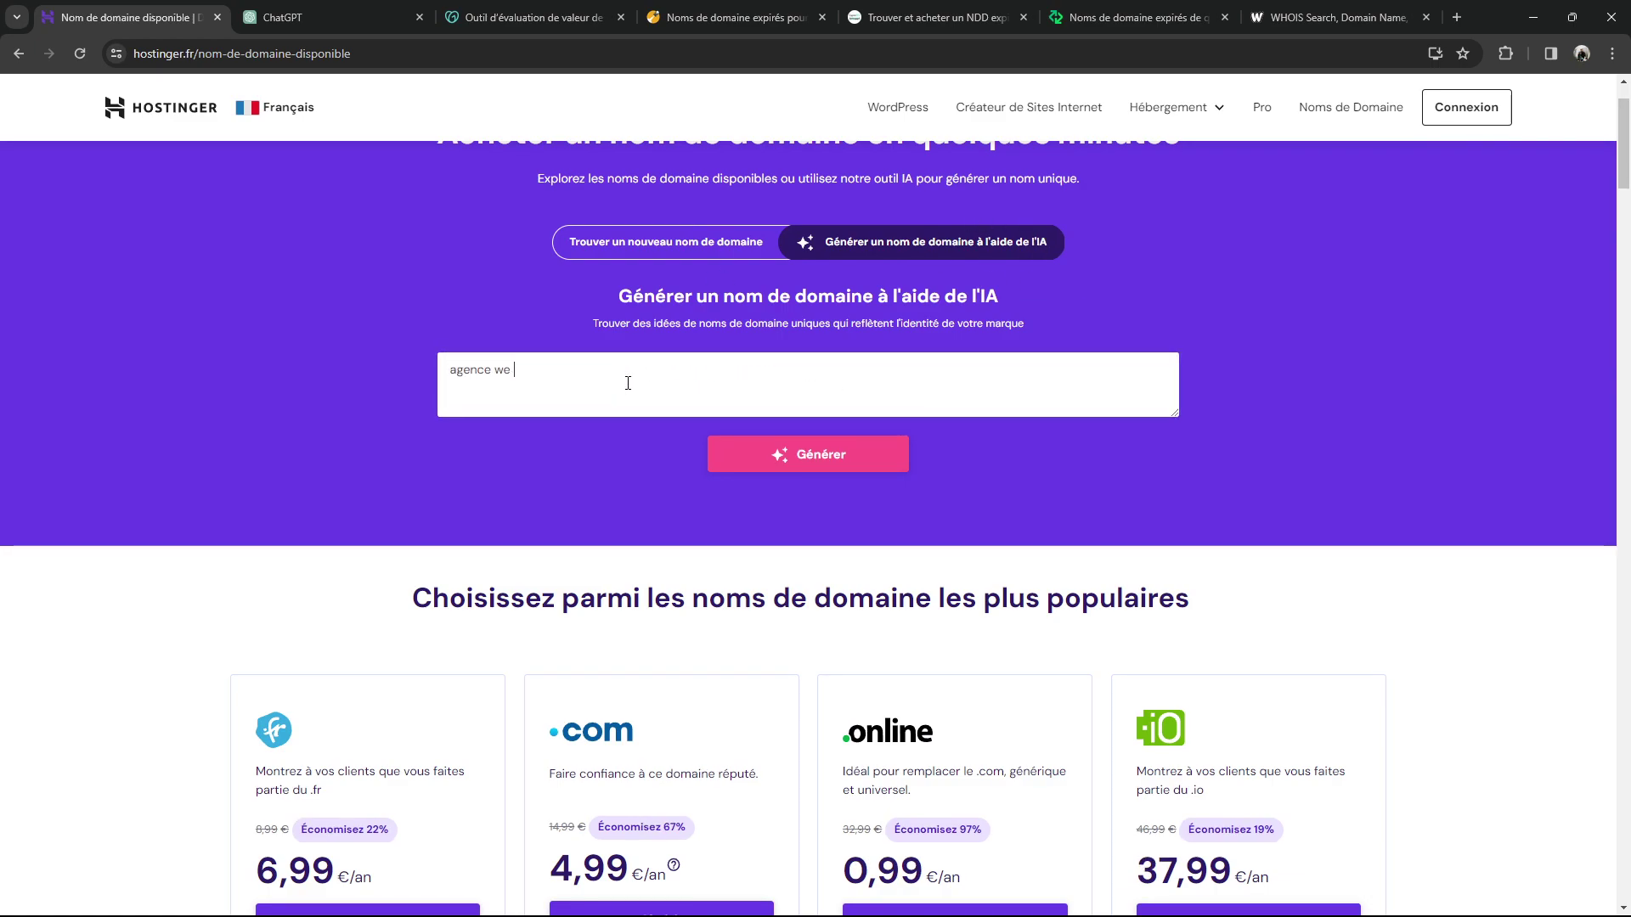
pyautogui.write('b jacacking seo')
pyautogui.click(832, 450)
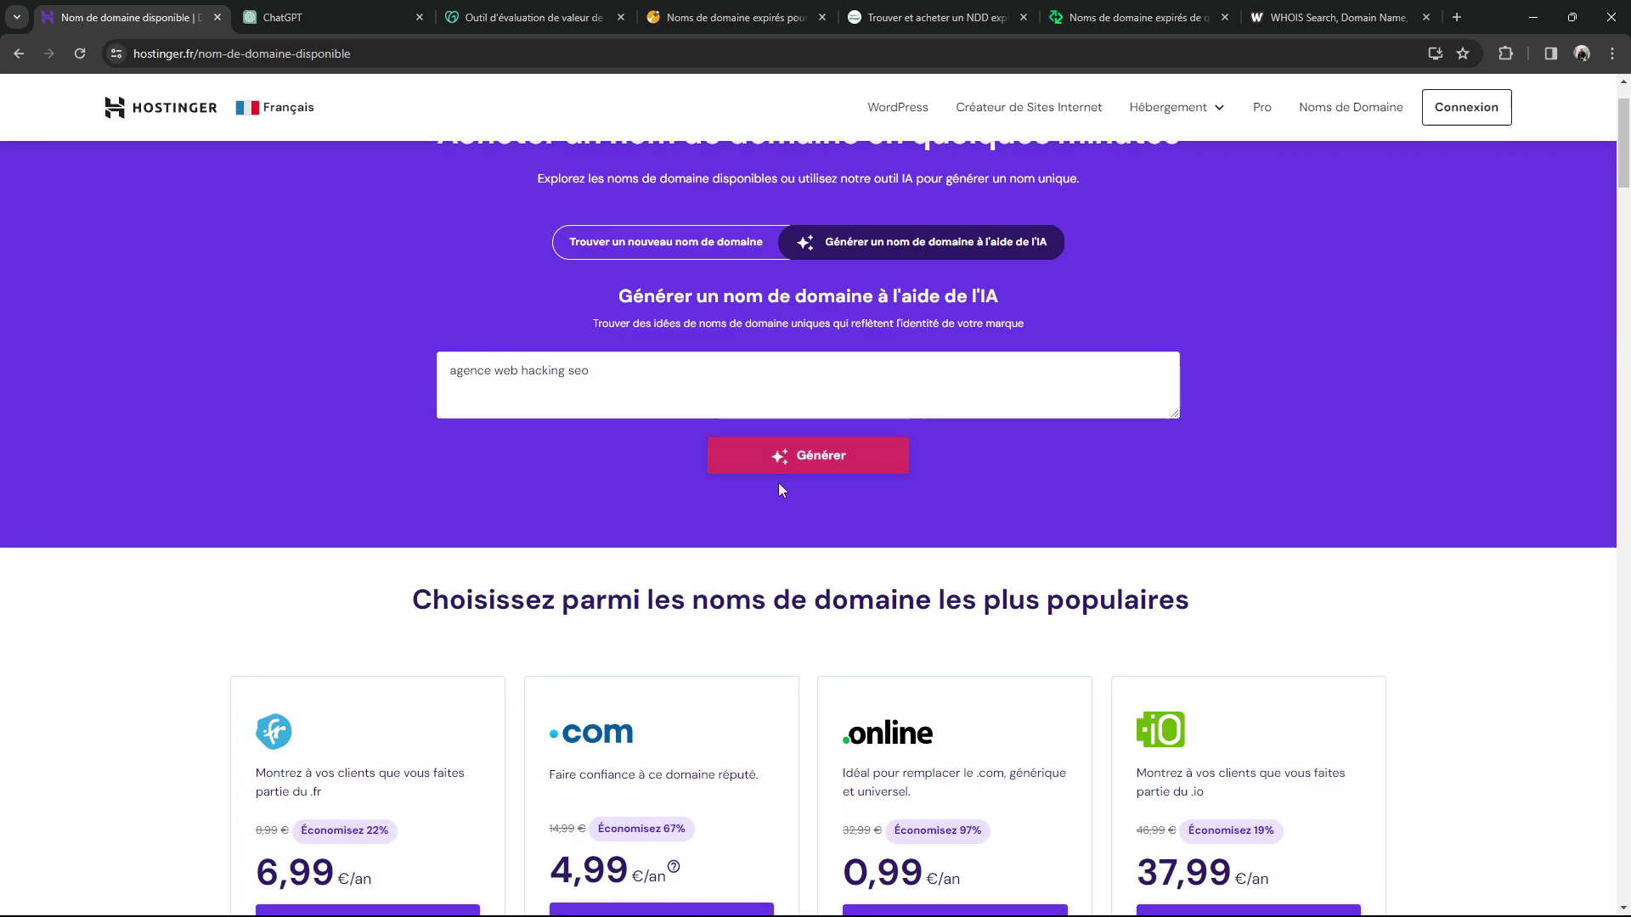
pyautogui.click(778, 457)
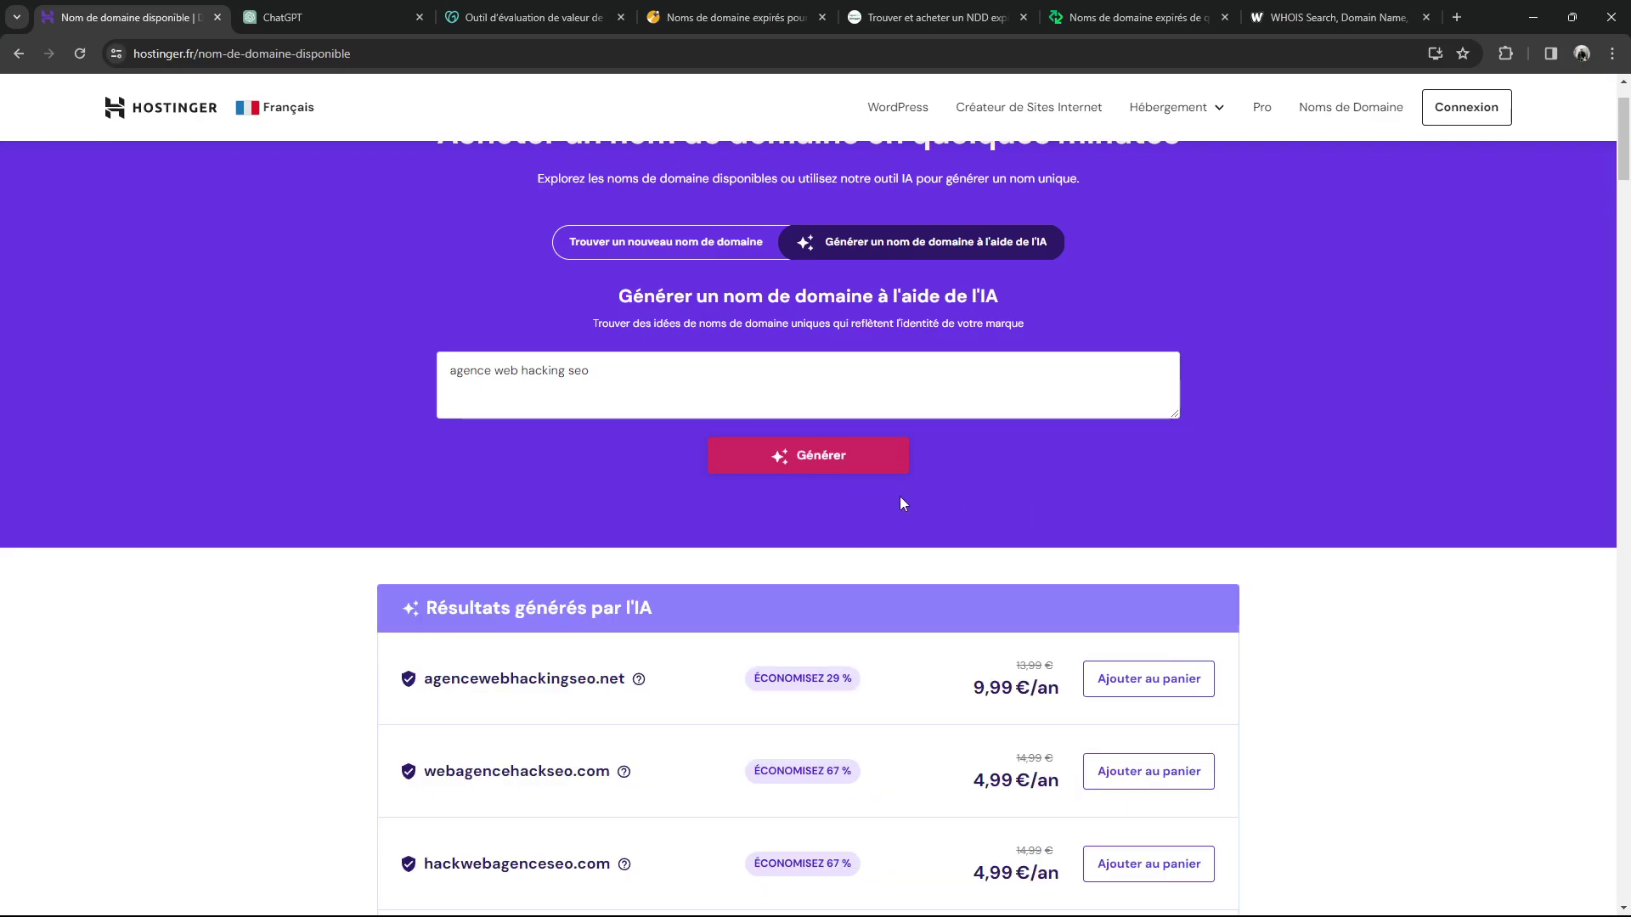
pyautogui.scroll(-3, 901, 503)
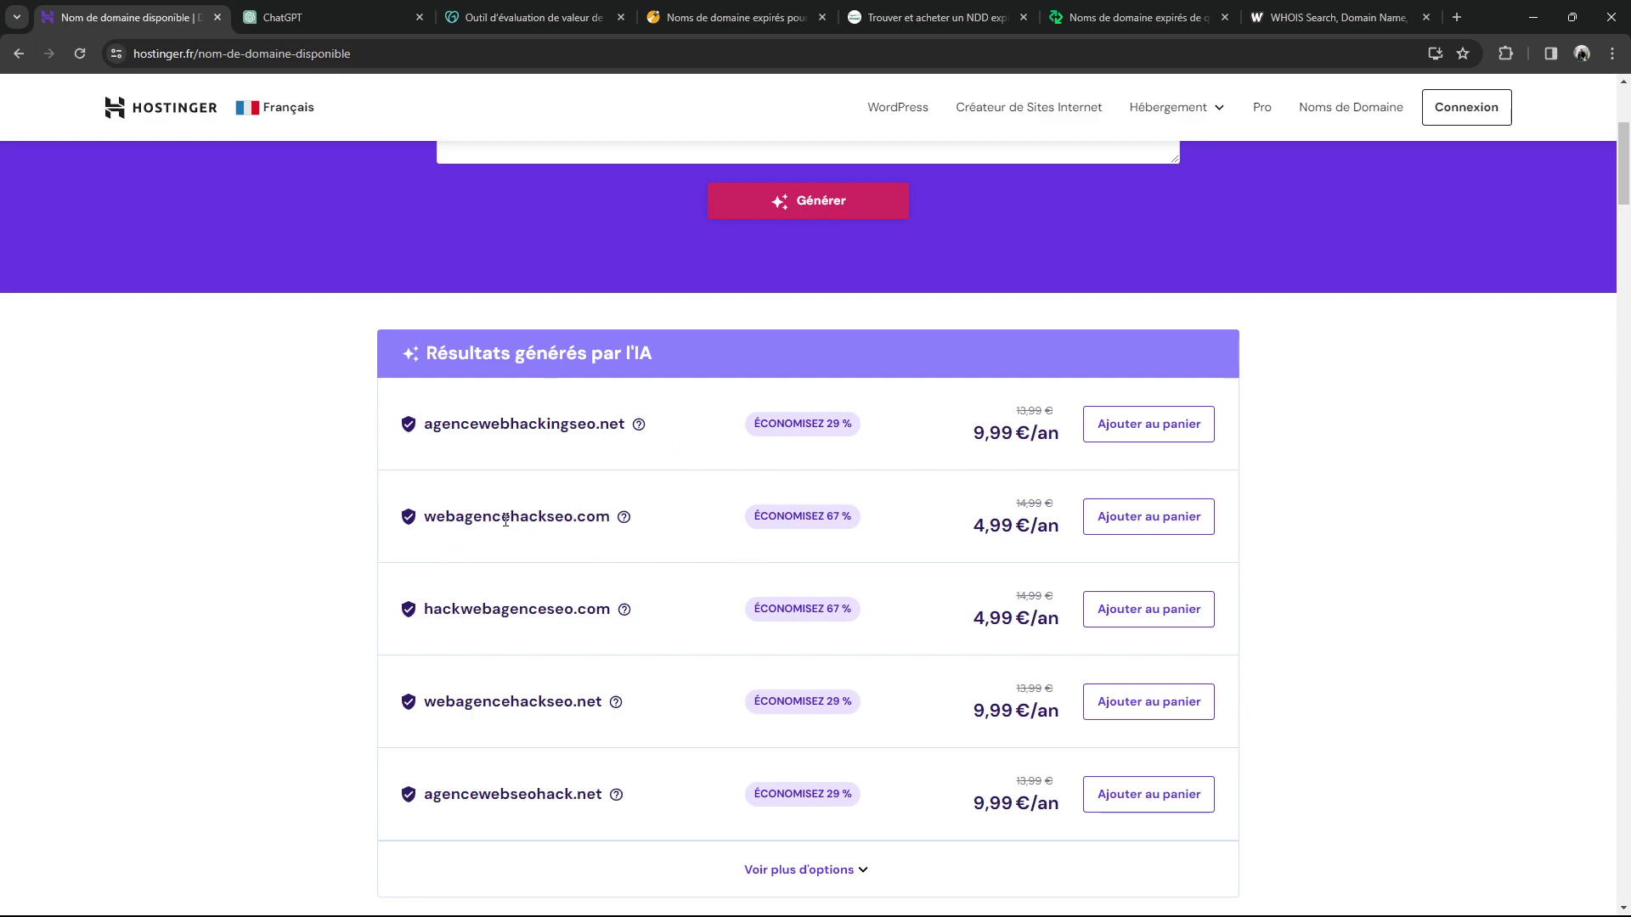
pyautogui.scroll(-2, 580, 458)
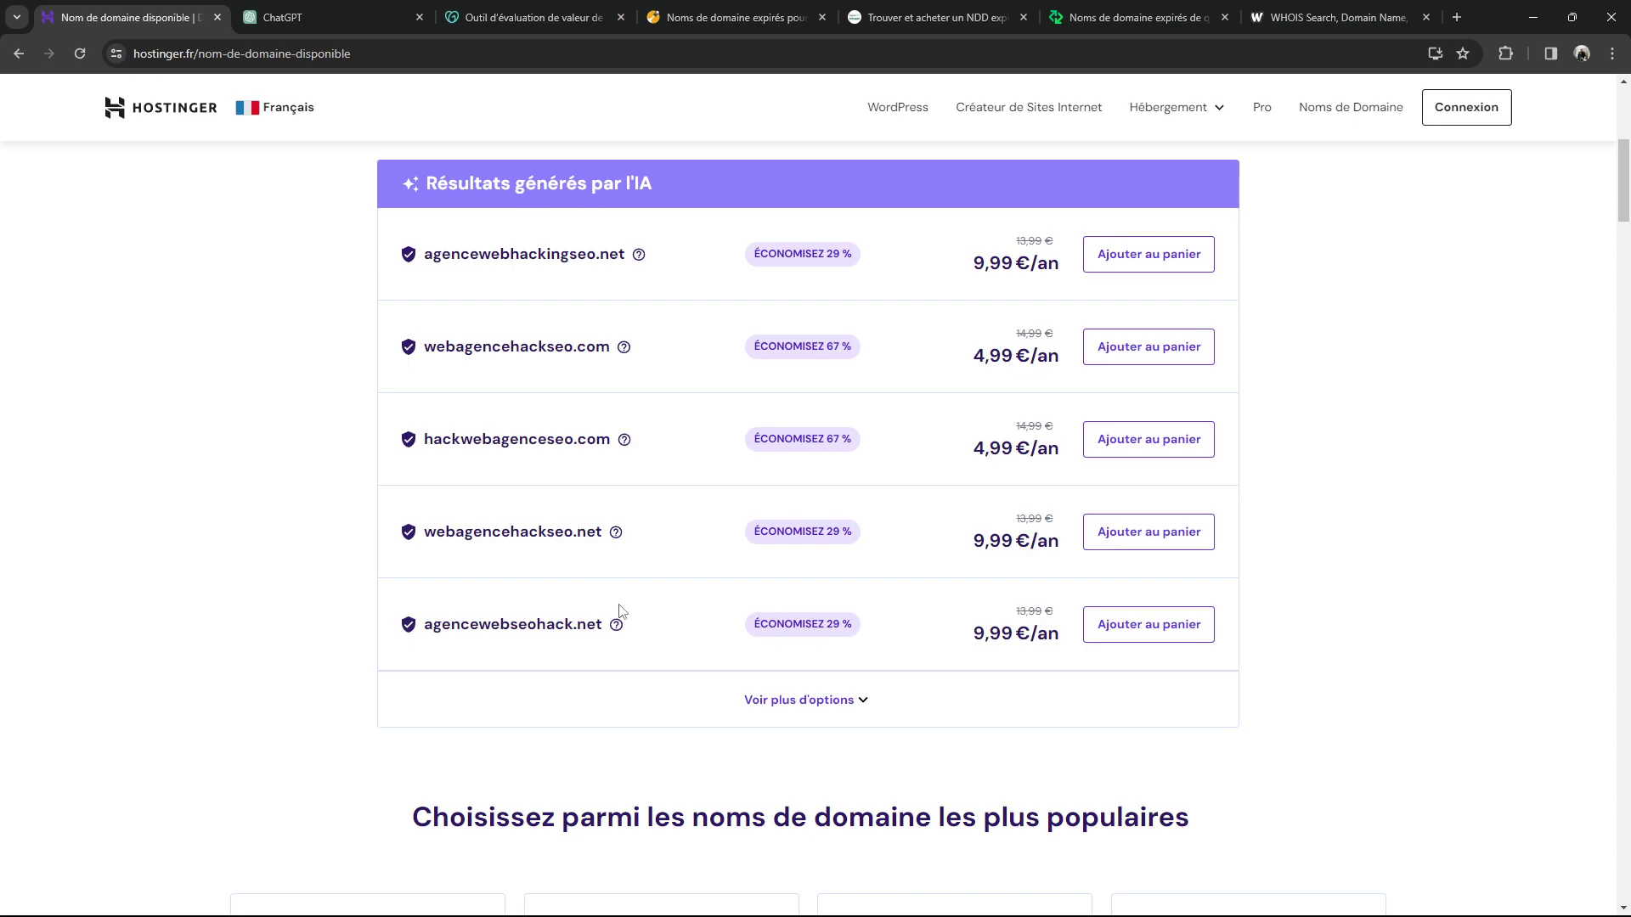
# Switch to ChatGPT, submit "propose moi 10 noms de domaine pour une agence web qui s'appelle "hacking seo"" and review the suggestions
pyautogui.scroll(4, 946, 466)
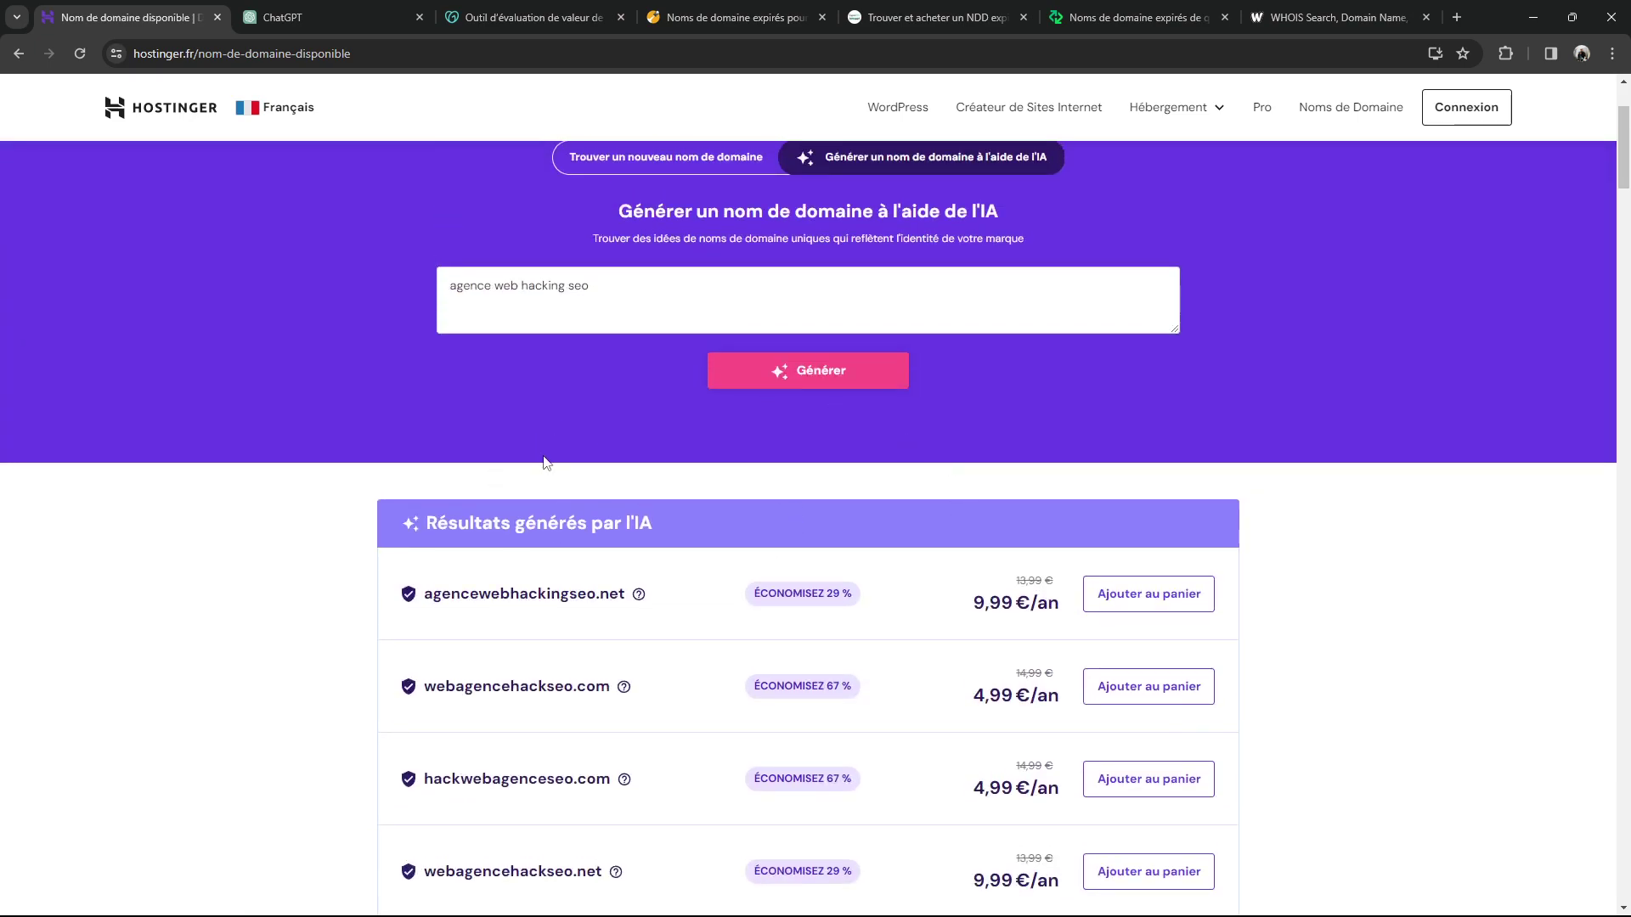
pyautogui.hotkey('ctrl', 'Tab')
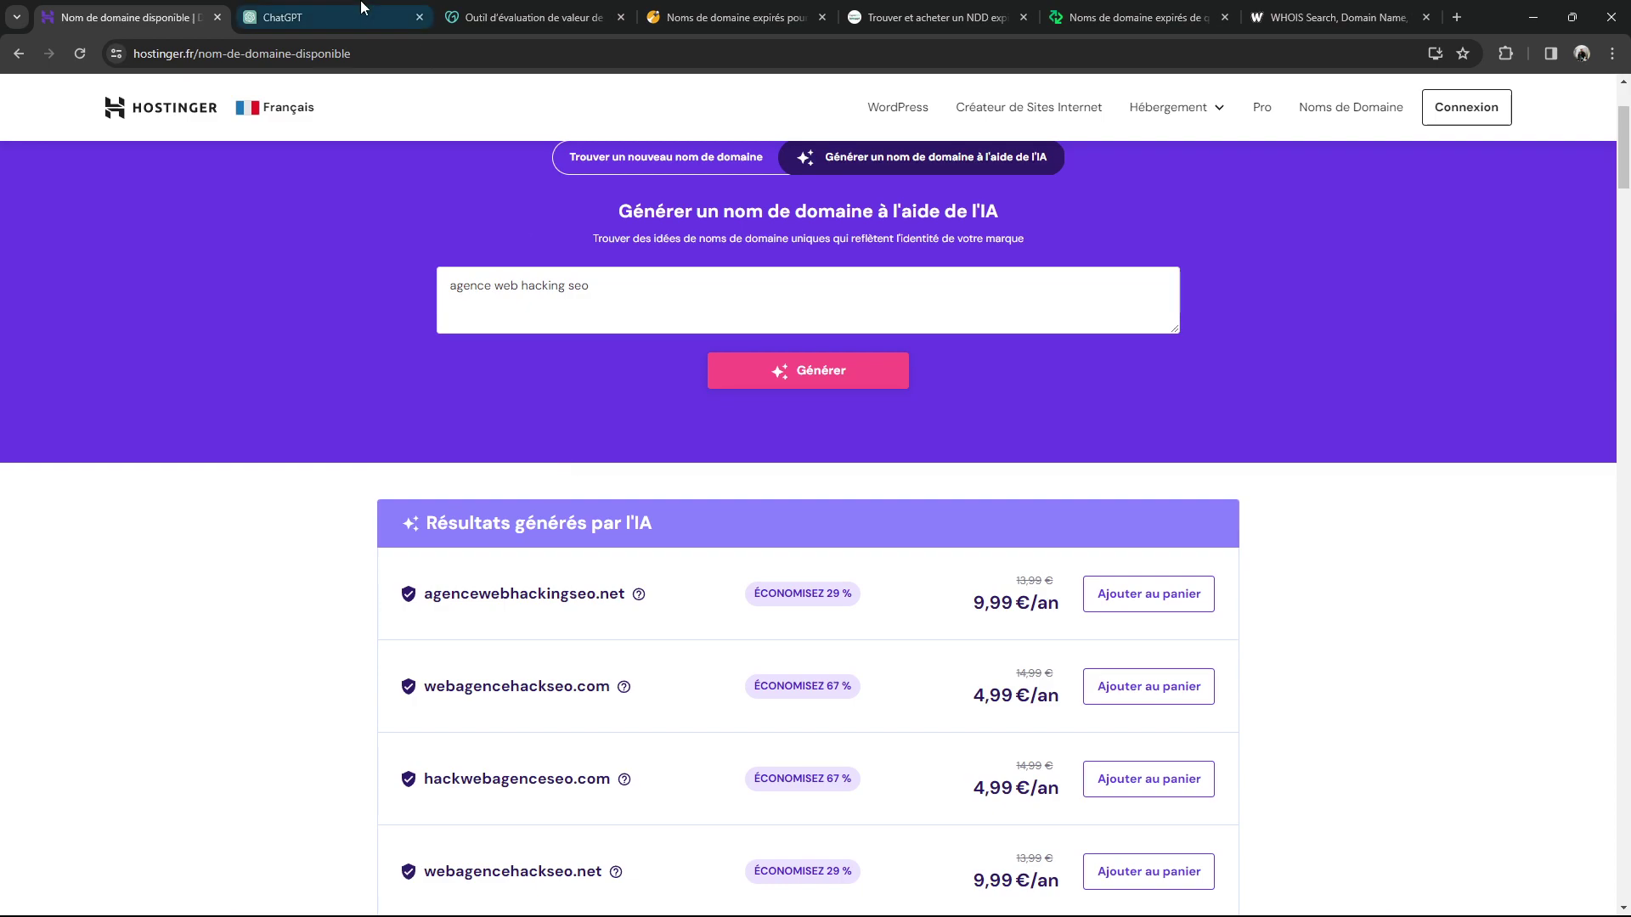
pyautogui.click(607, 854)
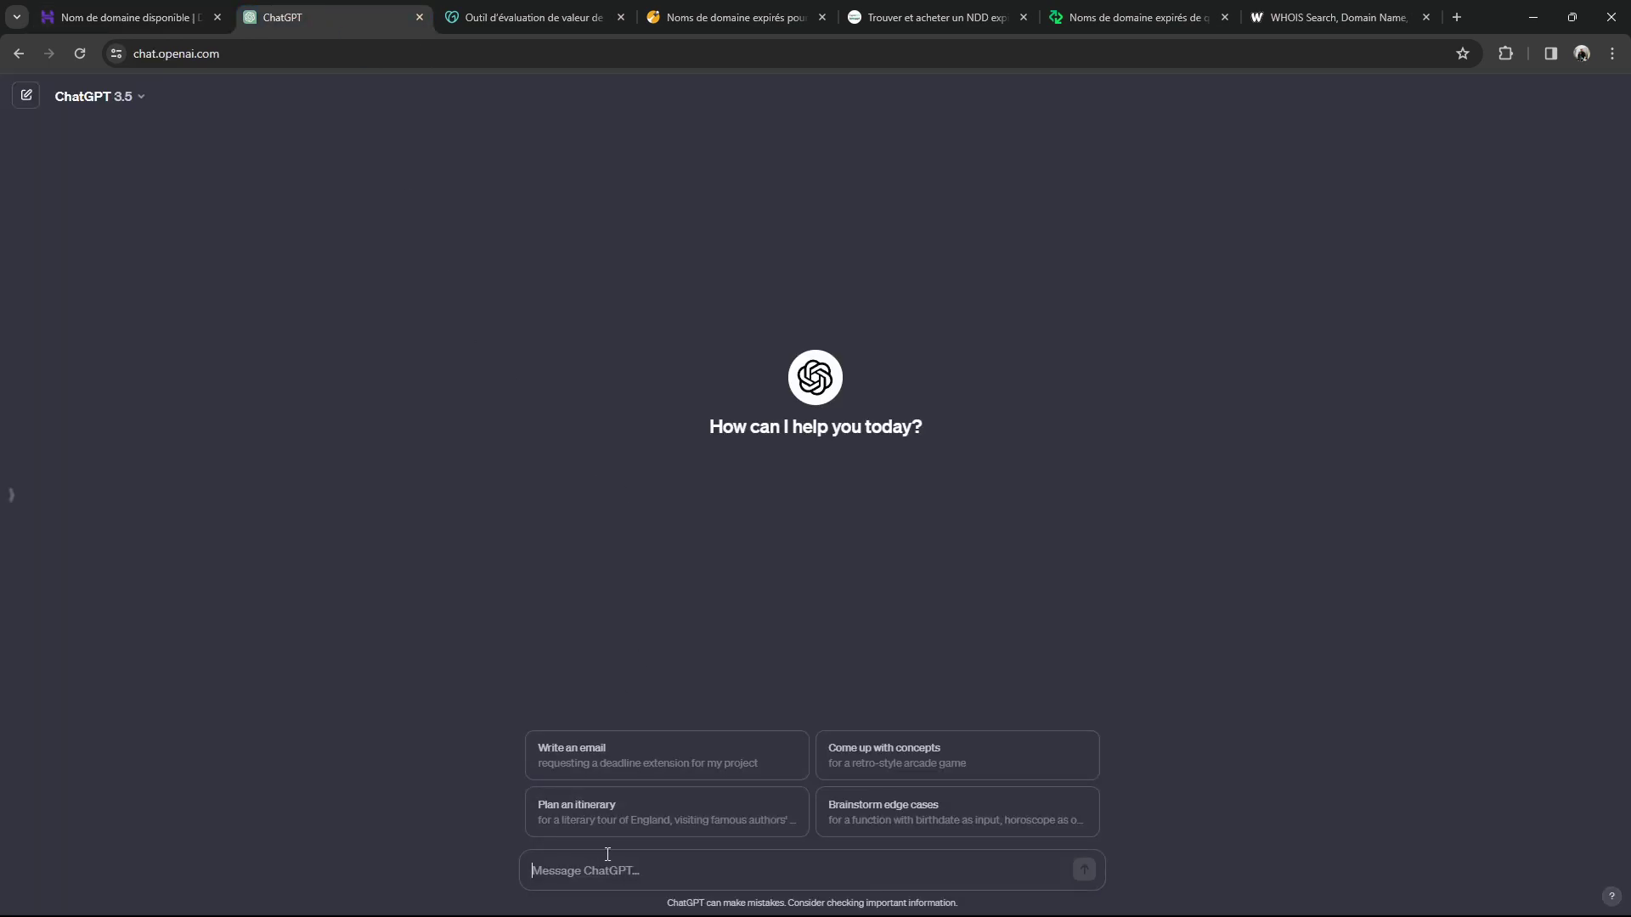
pyautogui.write('propose moi 10 noms de domaine pour une age')
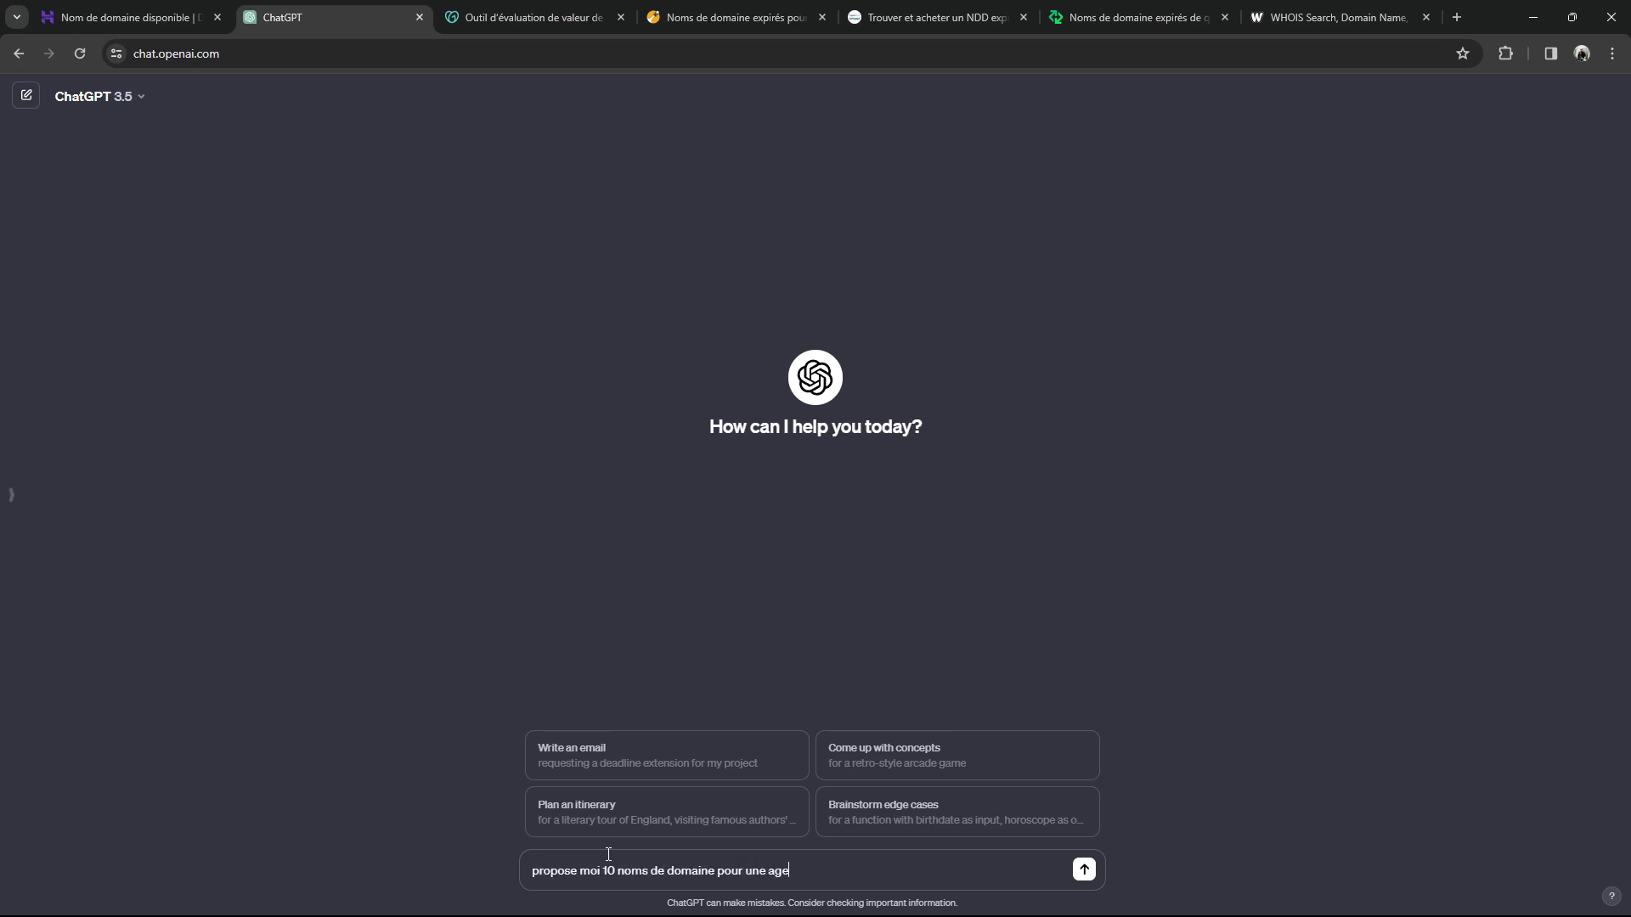
pyautogui.write("nce web qui s'appelle ha")
pyautogui.press('BackSpace')
pyautogui.press('BackSpace')
pyautogui.write('"hacking seo"')
pyautogui.press('Return')
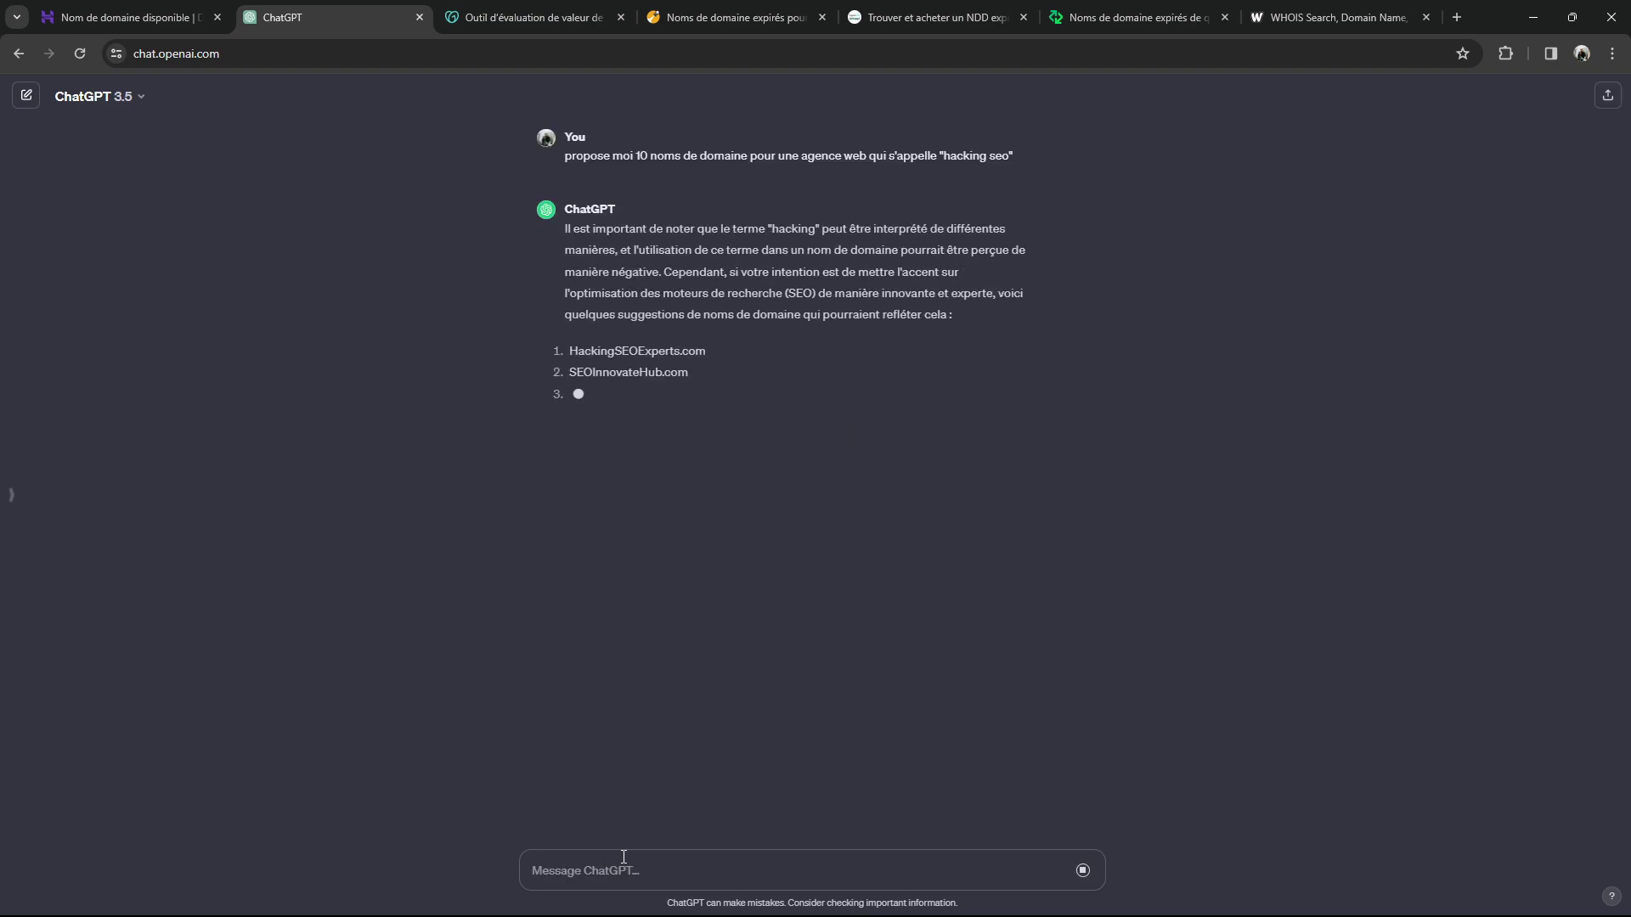
pyautogui.moveTo(569, 342); pyautogui.dragTo(679, 363)
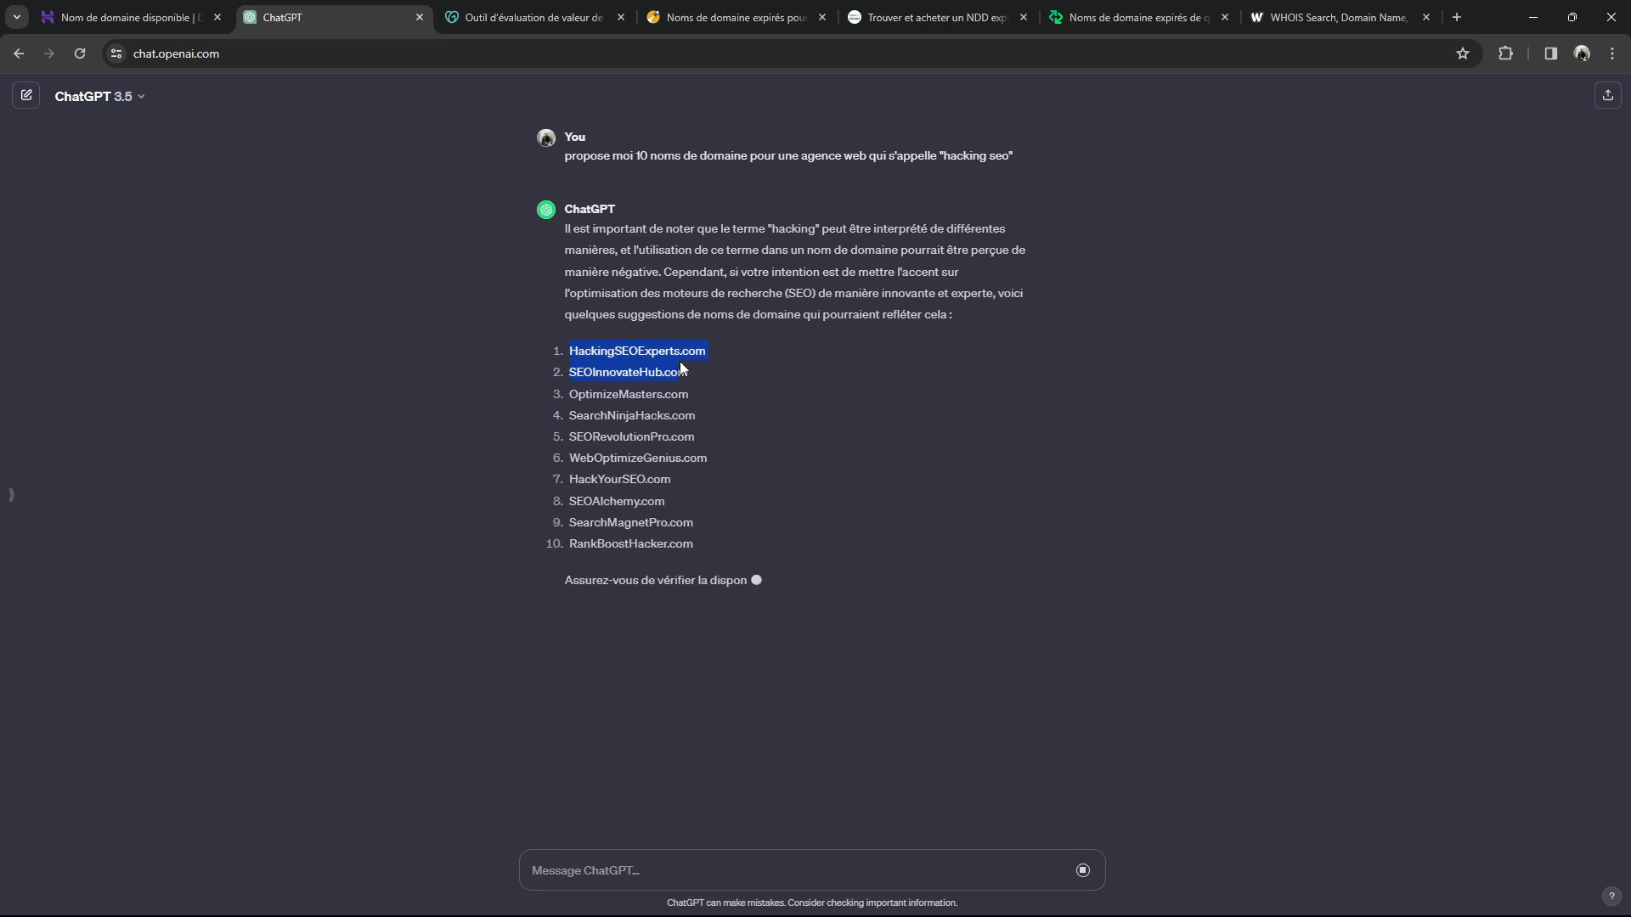
pyautogui.click(780, 425)
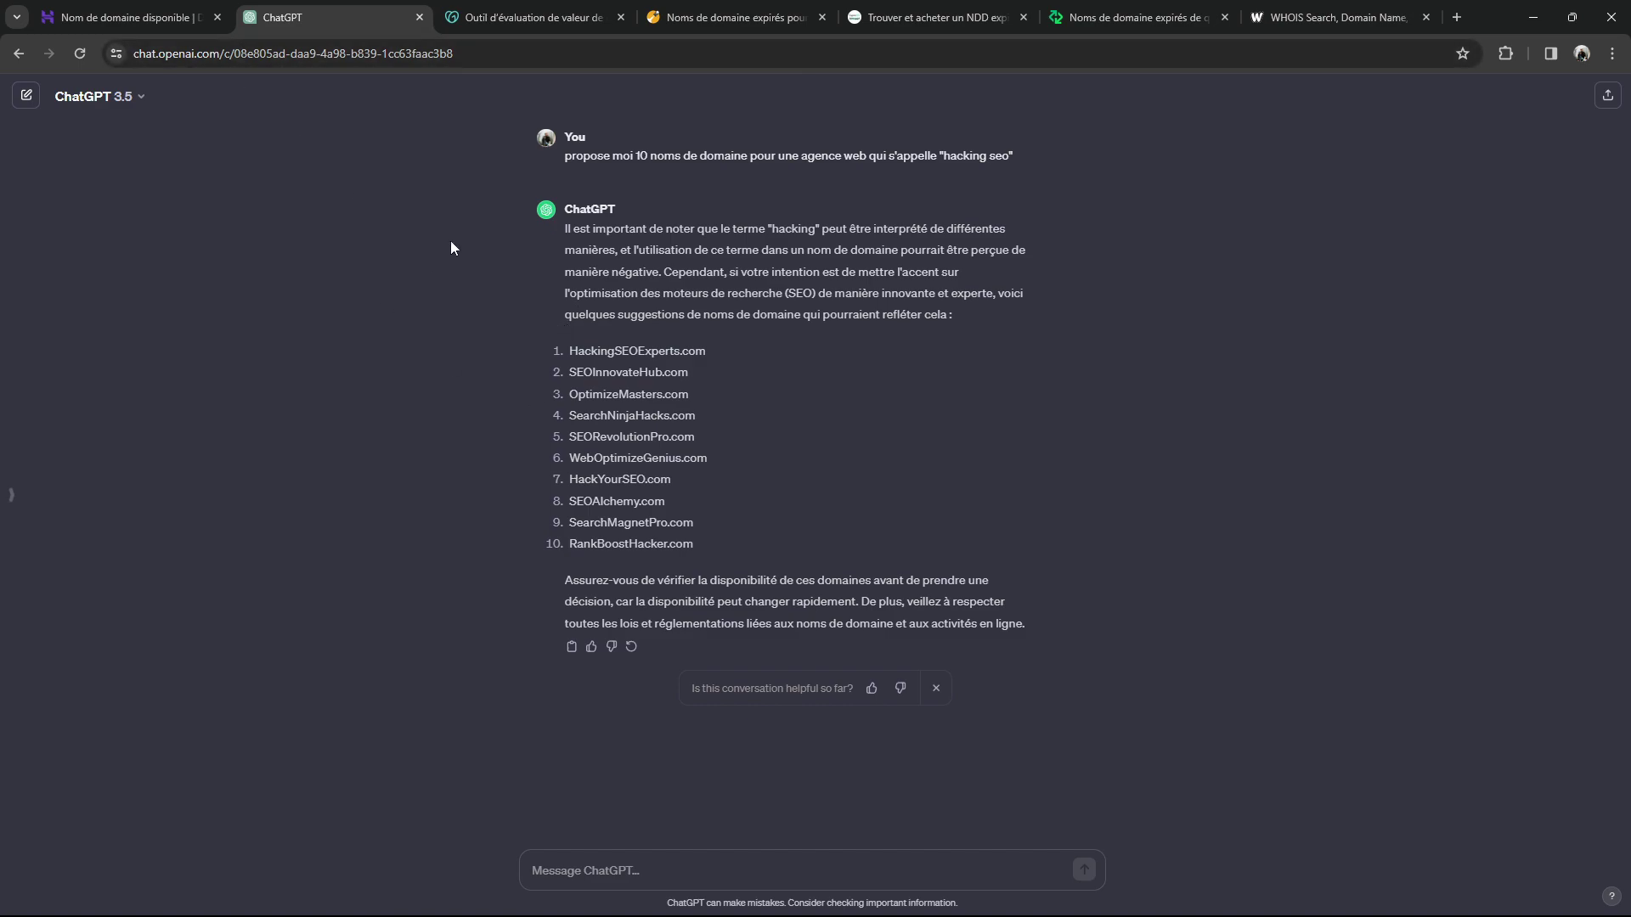
# Return to Hostinger and switch from AI name generation back to the search for a new domain name
pyautogui.click(153, 7)
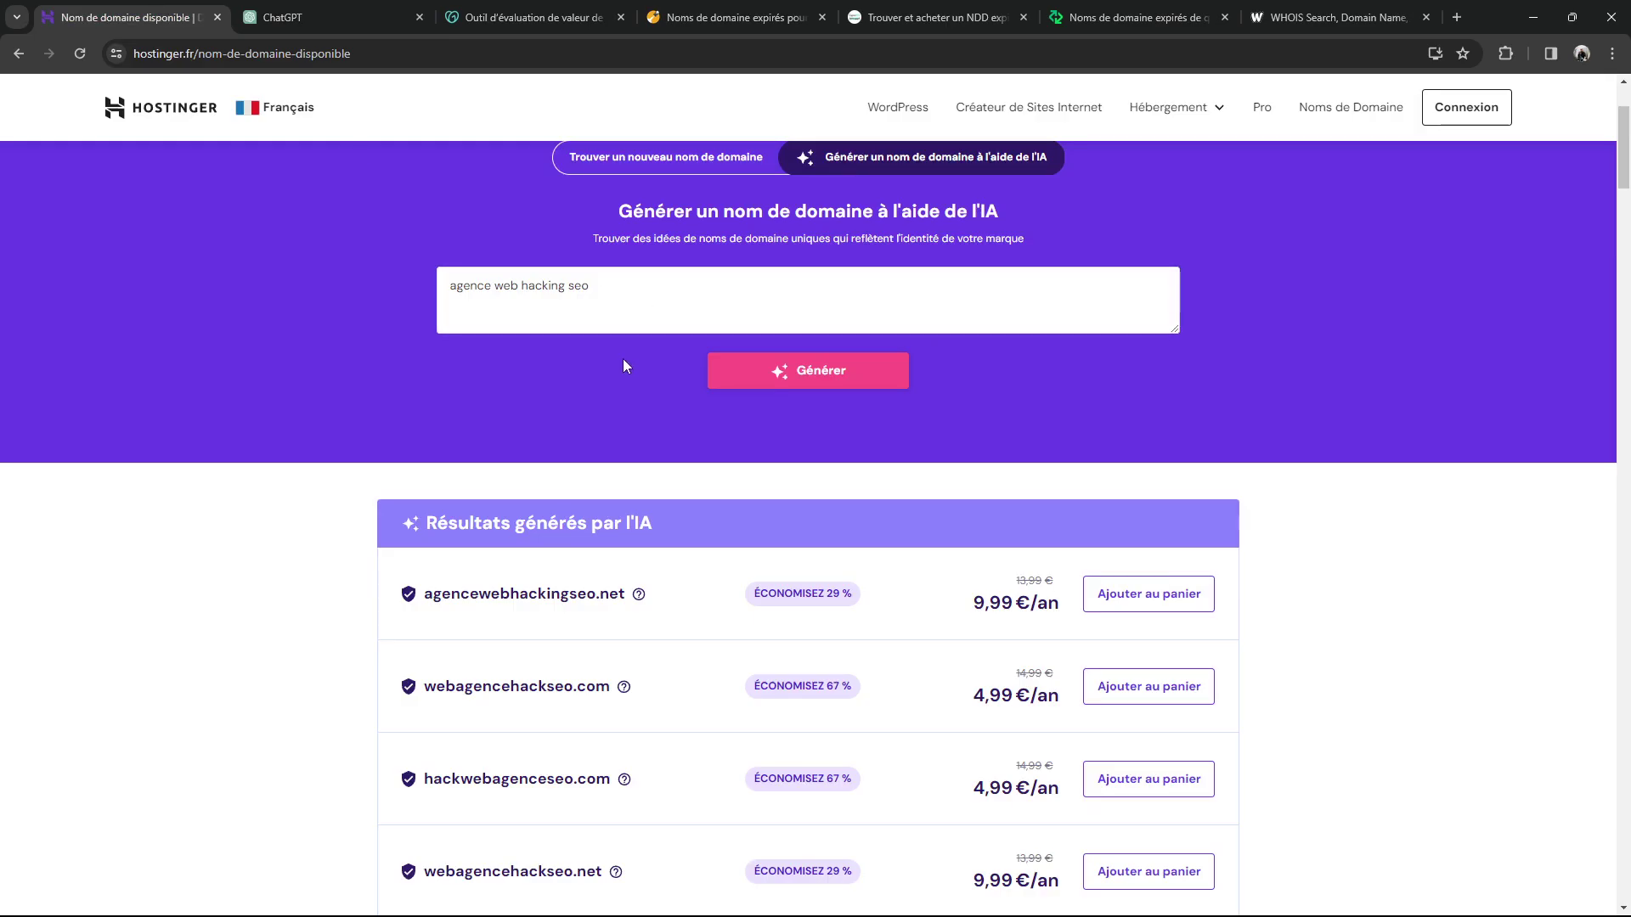
pyautogui.scroll(1, 430, 412)
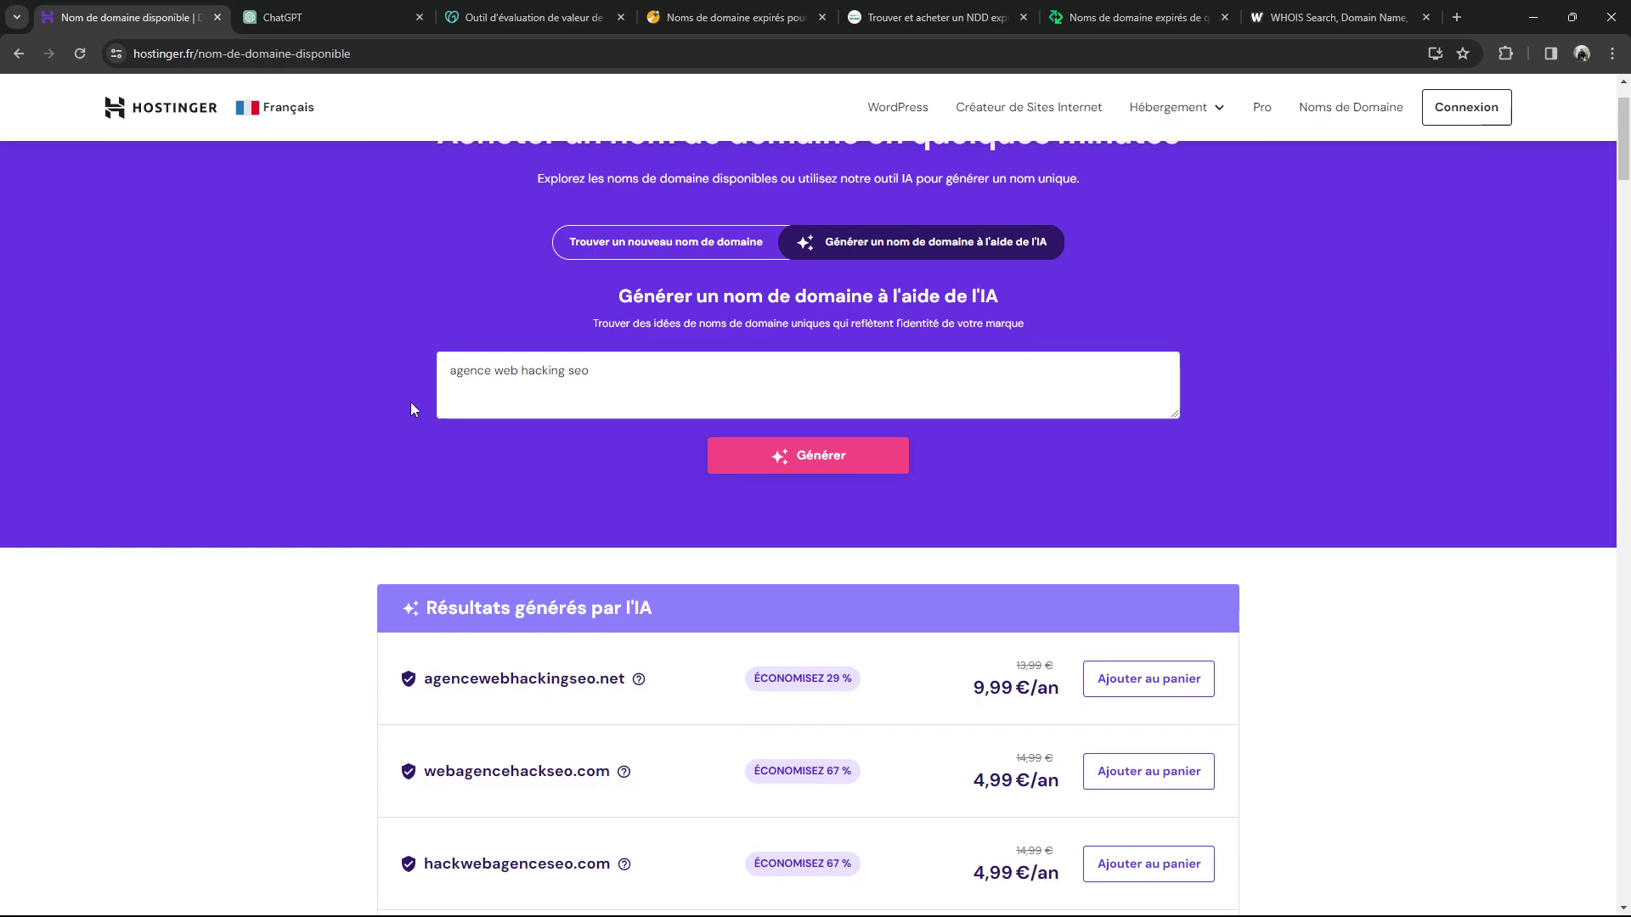
pyautogui.scroll(1, 425, 417)
pyautogui.click(671, 338)
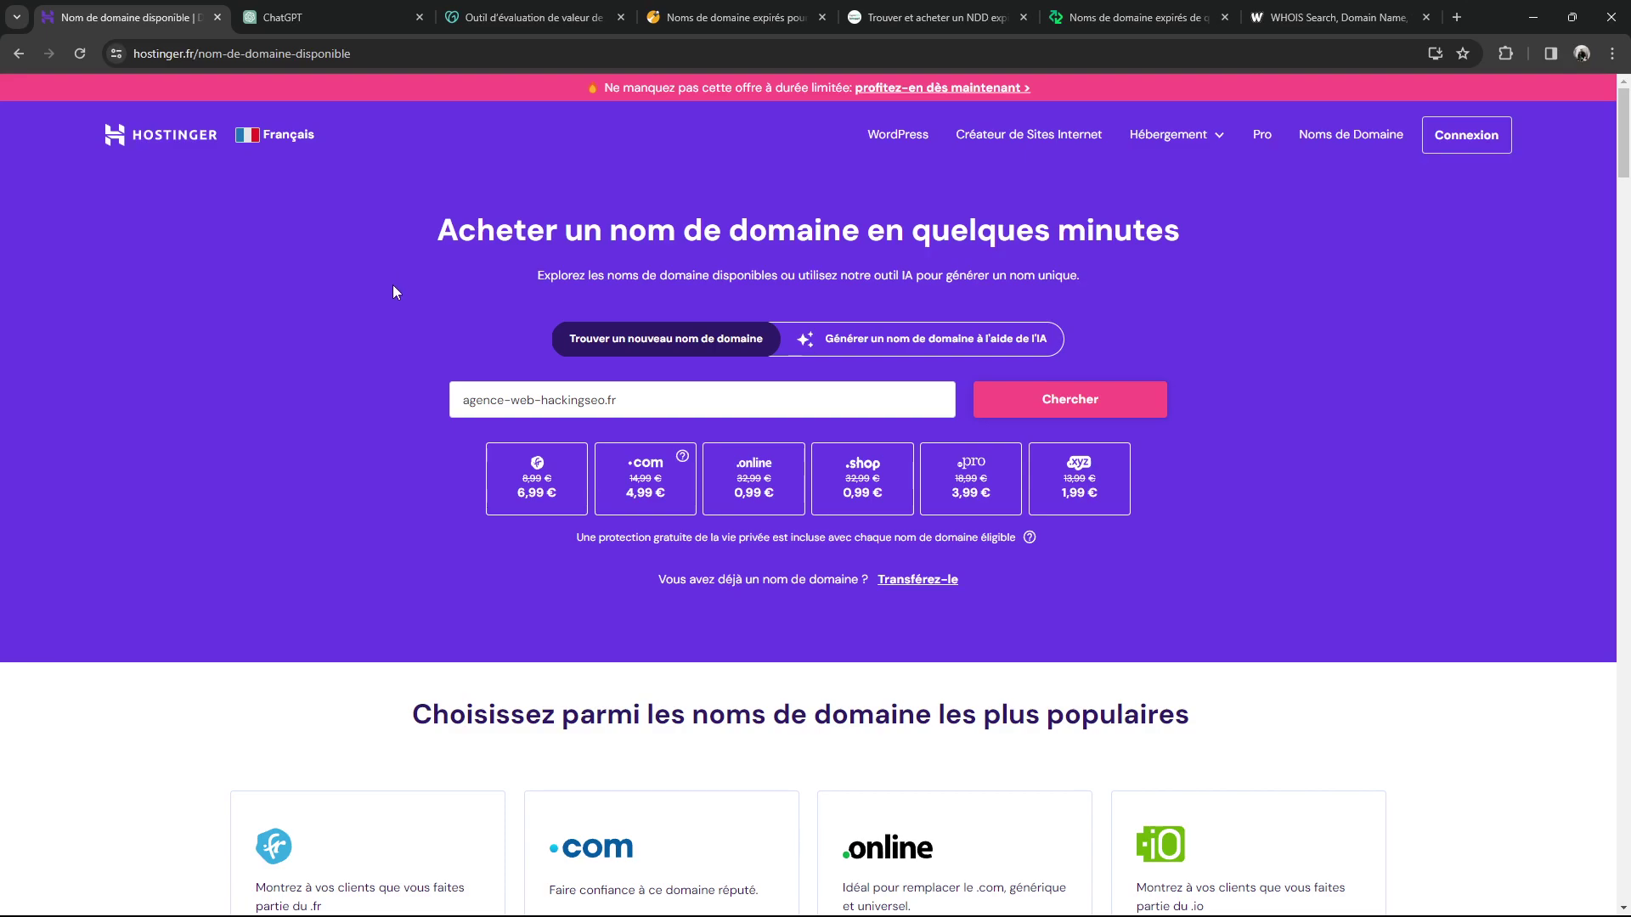
# Switch to GoDaddy's domain appraisal page, estimate the value of agenceweb.com and accept the cookies
pyautogui.hotkey('ctrl', '3')
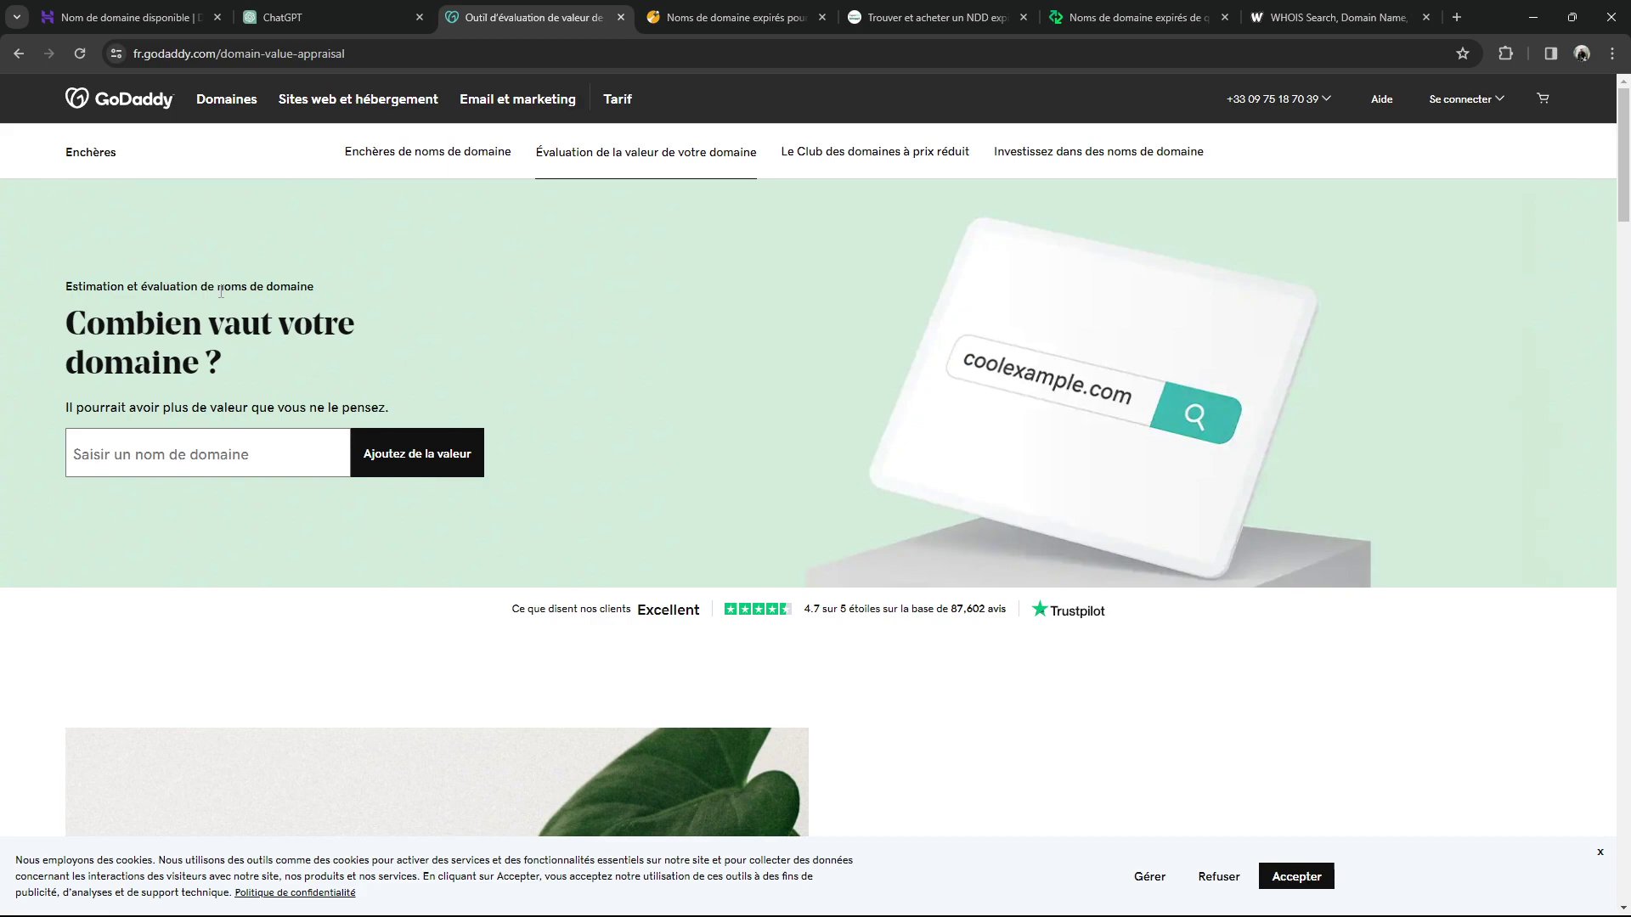
pyautogui.click(204, 456)
pyautogui.write('agencee')
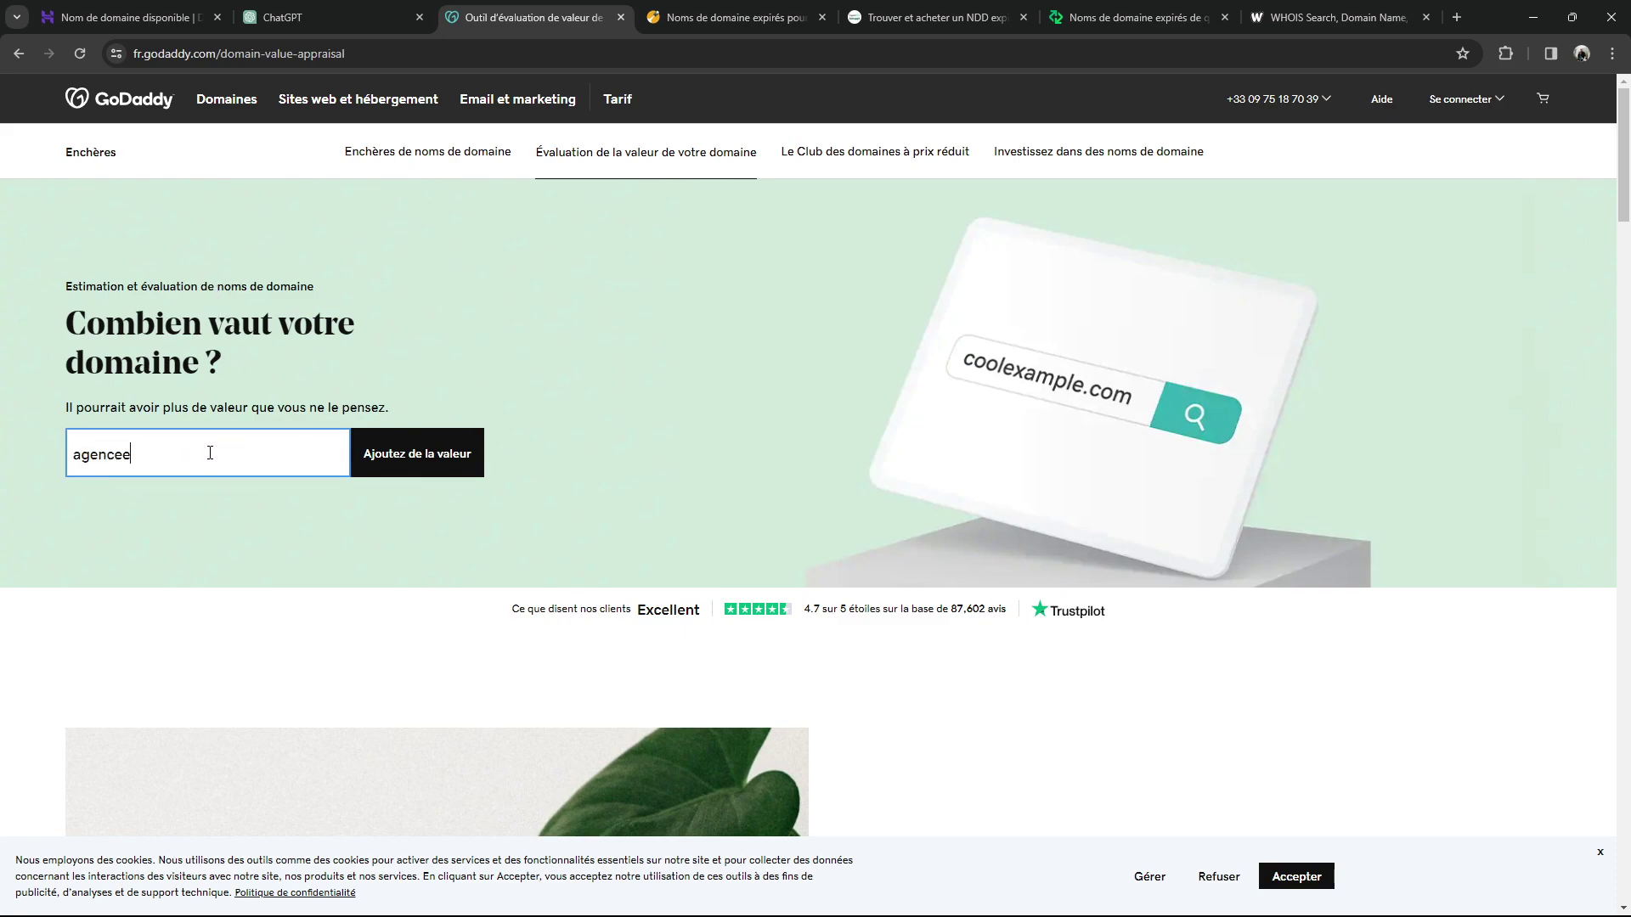
pyautogui.press('BackSpace')
pyautogui.write('web.com')
pyautogui.click(409, 456)
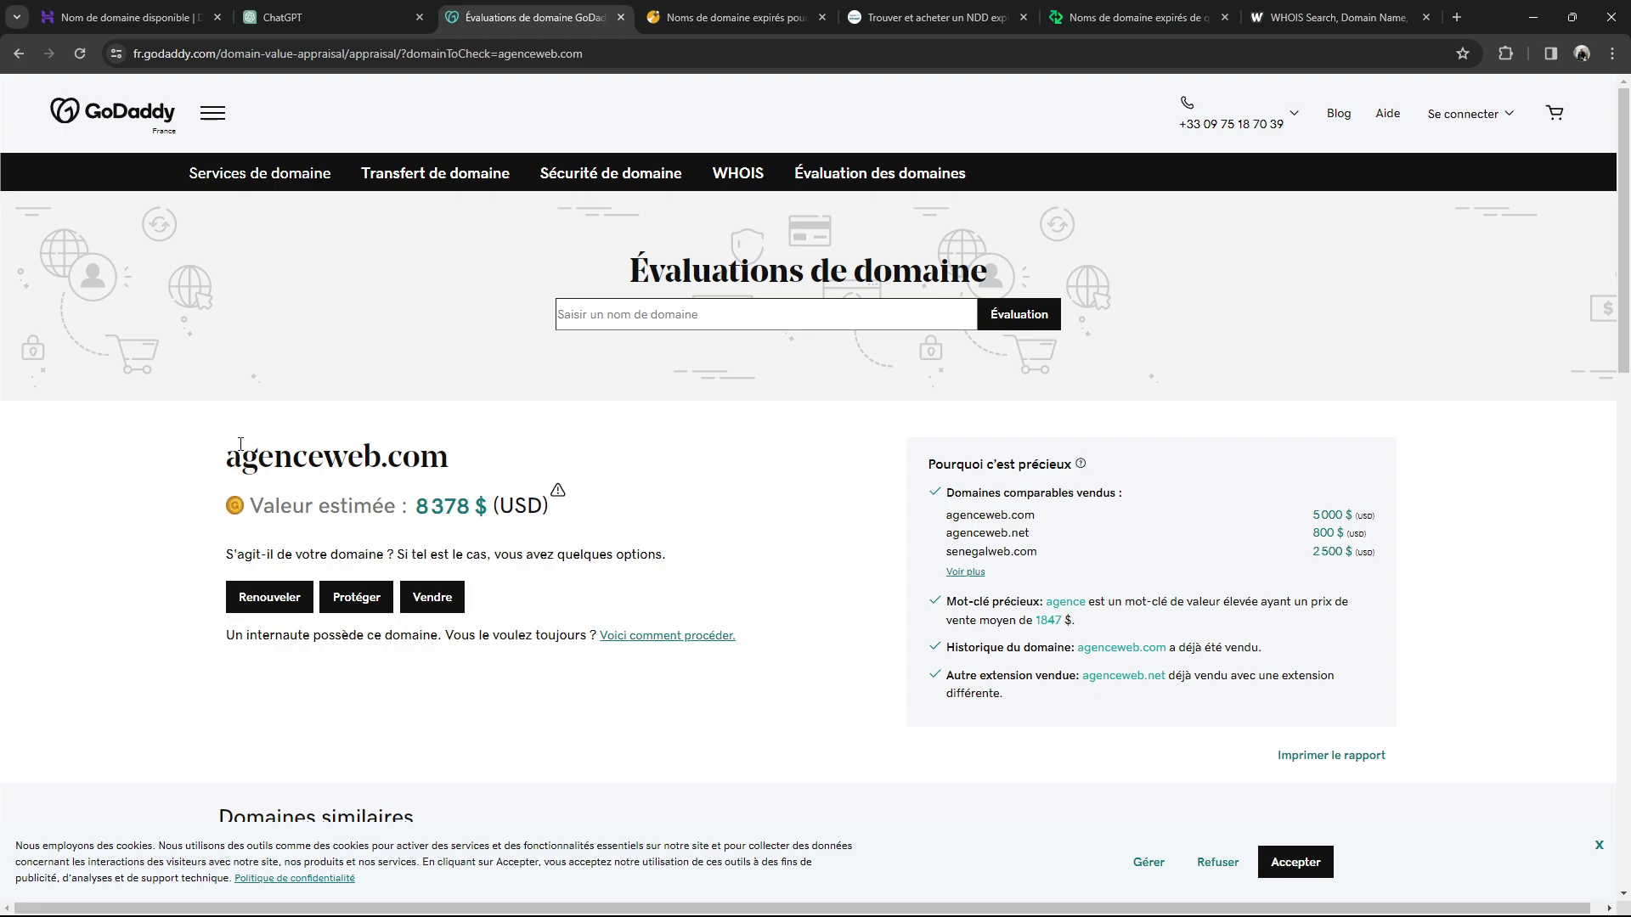
pyautogui.click(1293, 860)
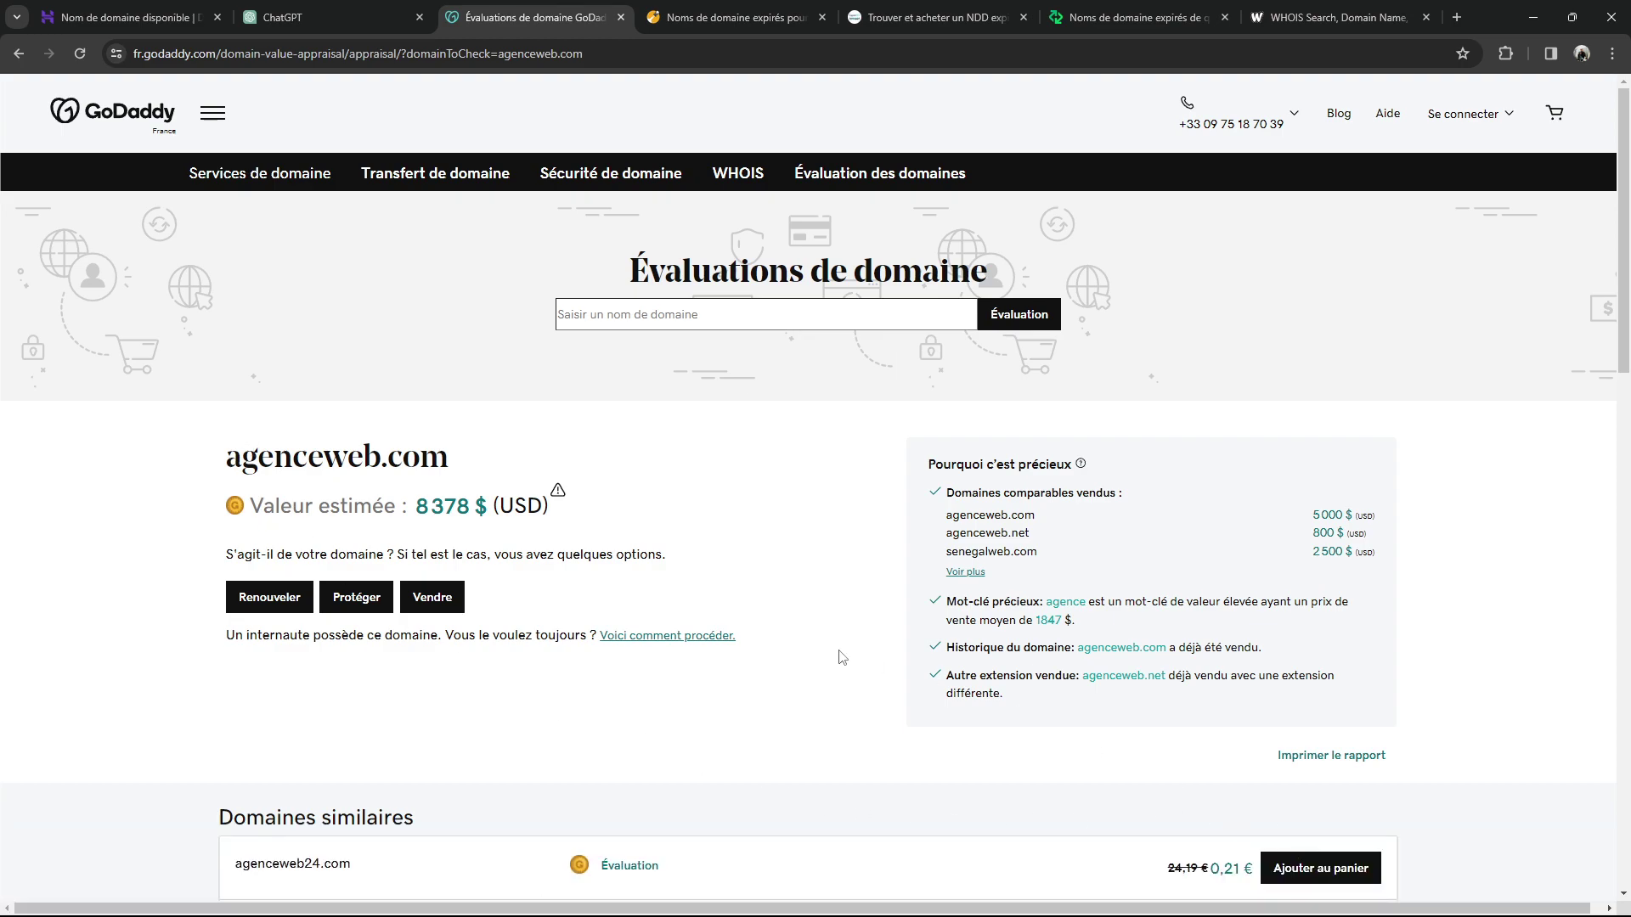
# Examine the agenceweb.com appraisal, focusing on the domain name, its estimated value and the similar domains
pyautogui.moveTo(133, 447); pyautogui.dragTo(528, 474)
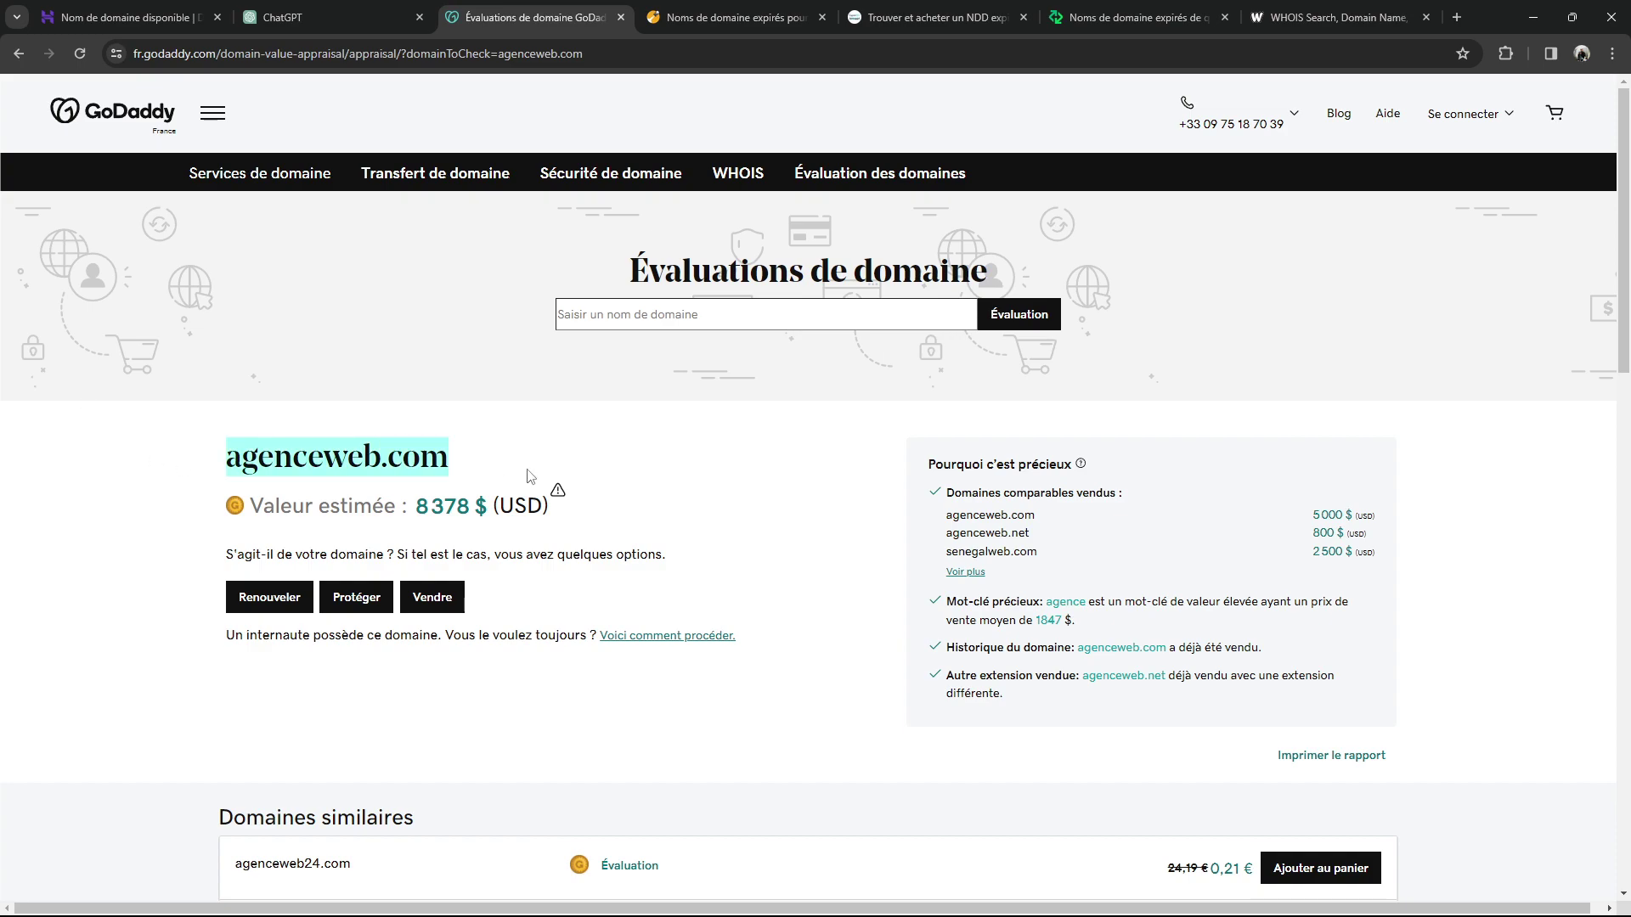
pyautogui.click(515, 476)
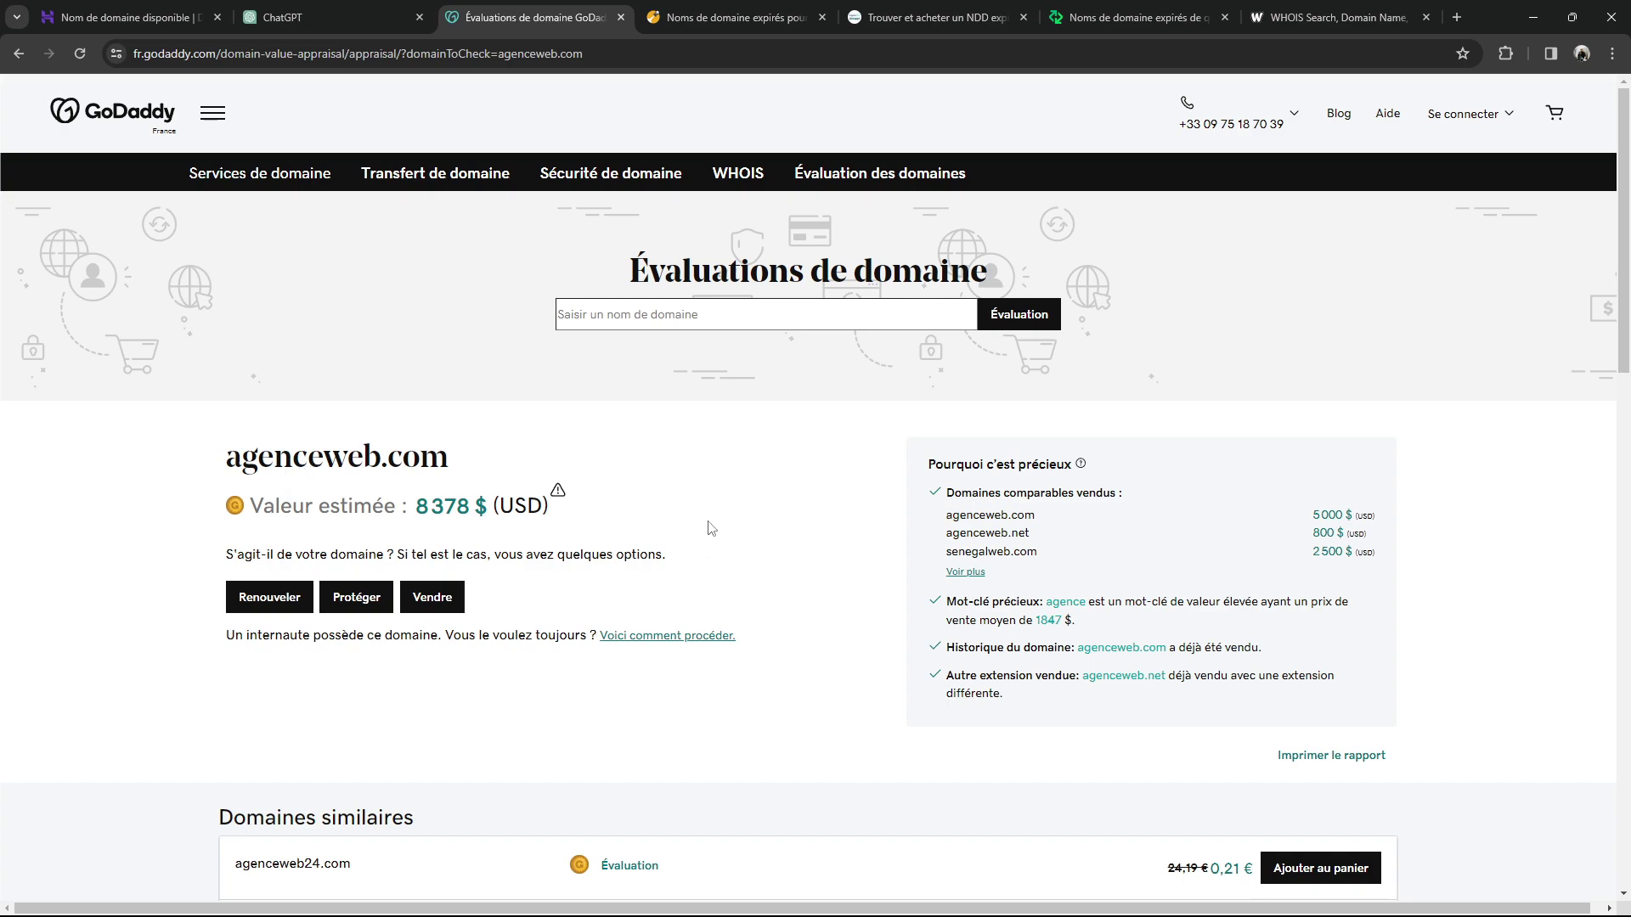
pyautogui.scroll(-2, 392, 492)
pyautogui.scroll(1, 238, 429)
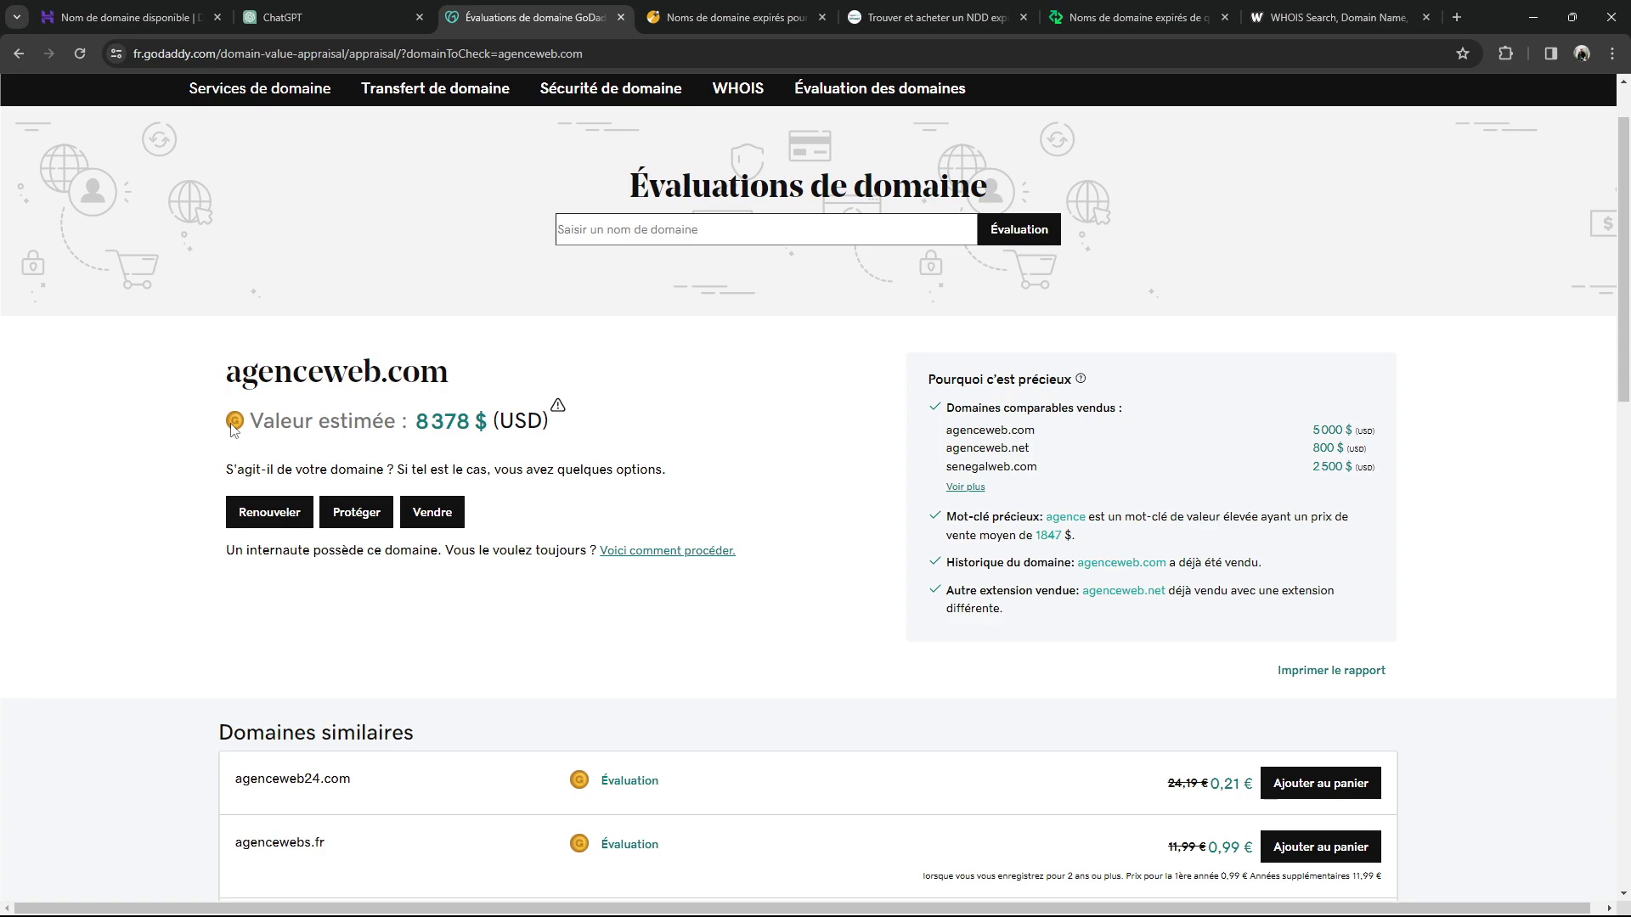
pyautogui.moveTo(203, 371); pyautogui.dragTo(450, 378)
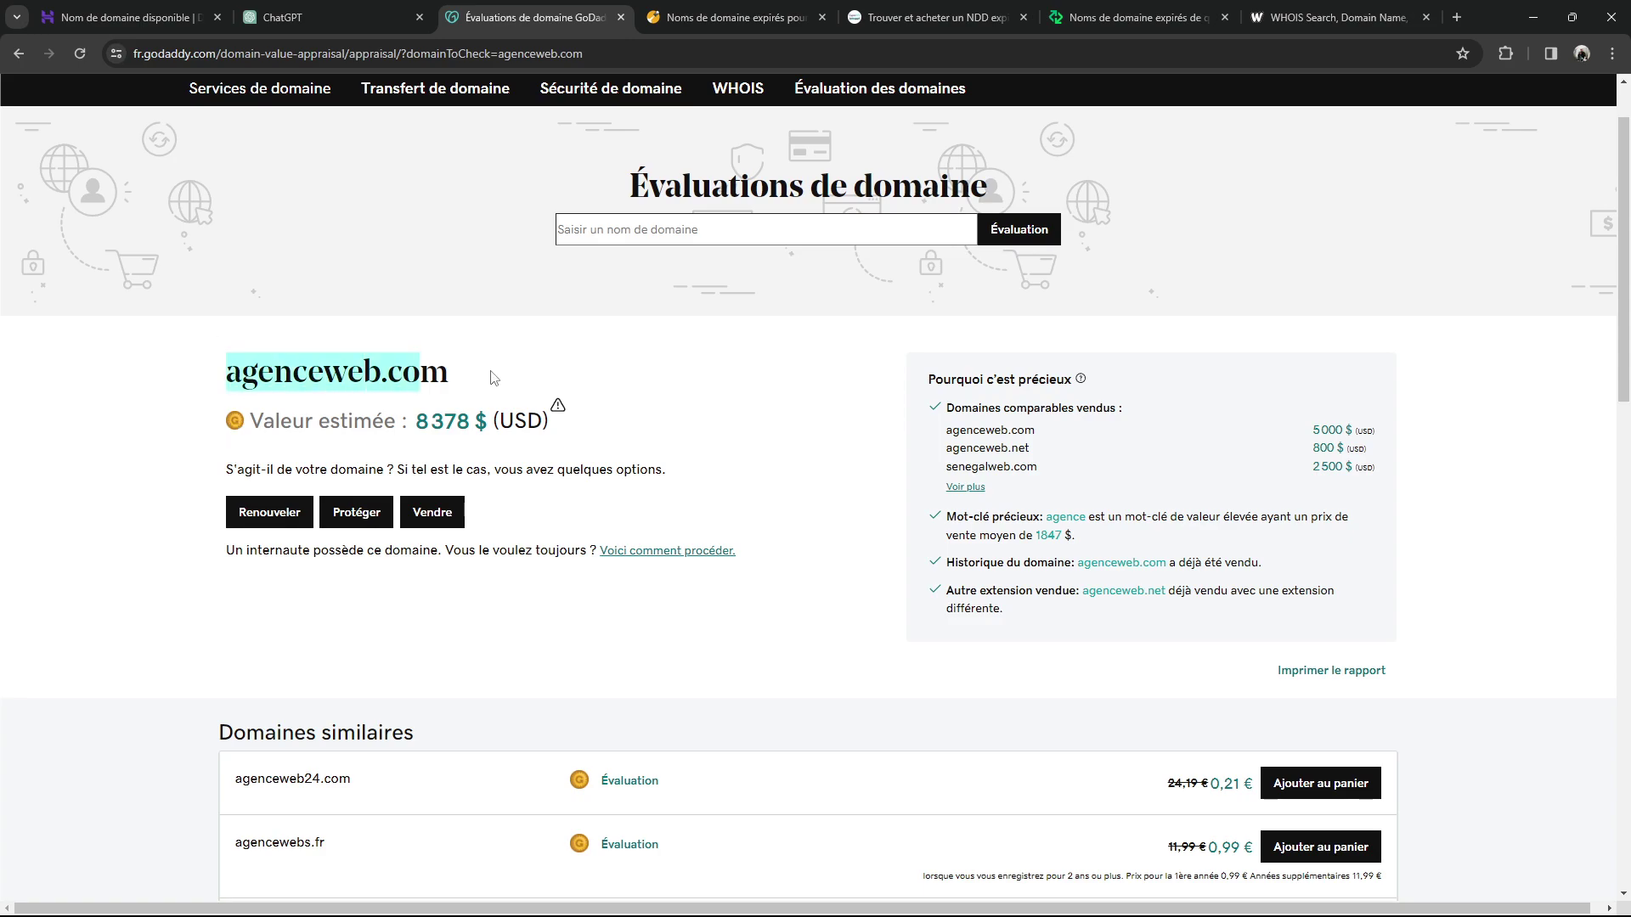
pyautogui.click(486, 387)
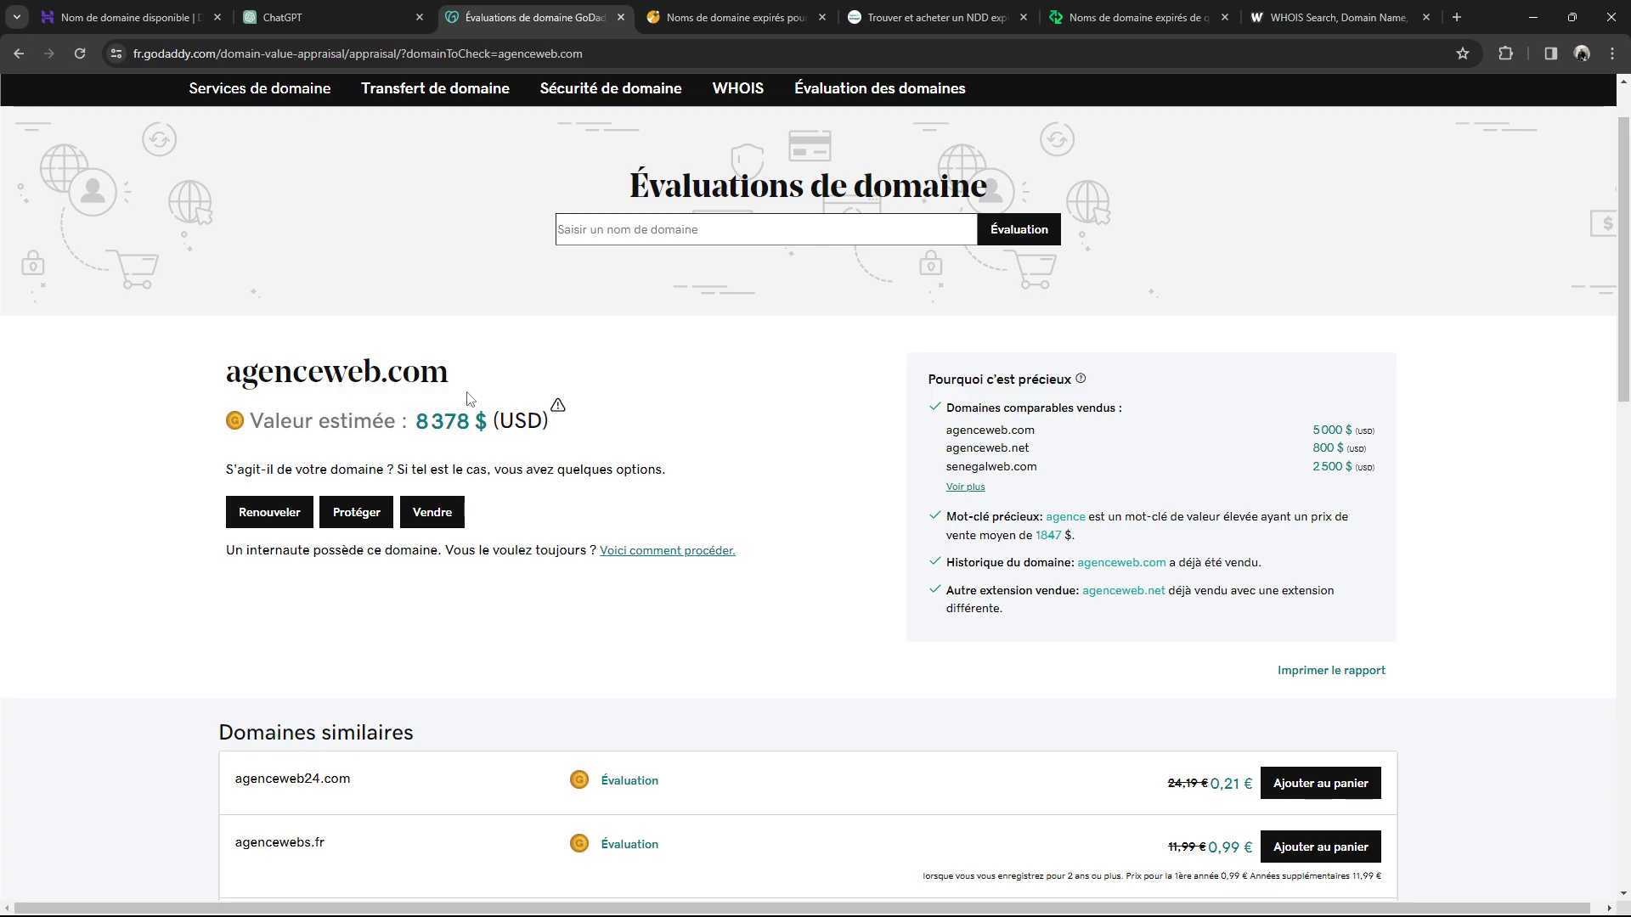
pyautogui.moveTo(225, 376); pyautogui.dragTo(553, 379)
pyautogui.click(539, 389)
# Run a domain appraisal for agencewebhackingseo.fr
pyautogui.click(637, 235)
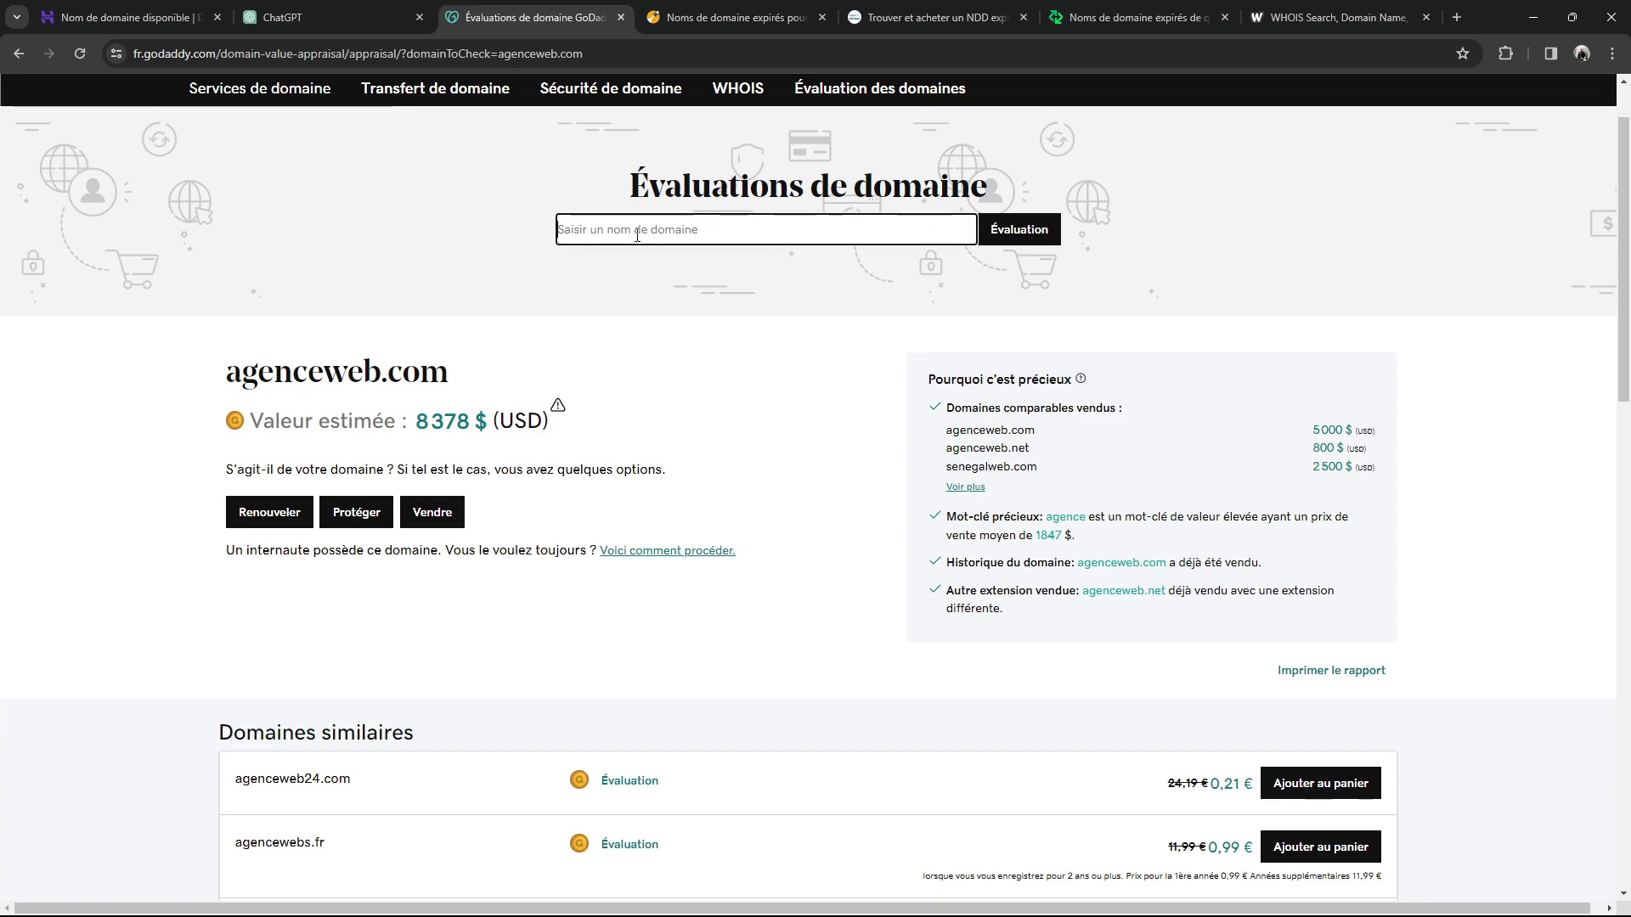
pyautogui.write('agenceweb')
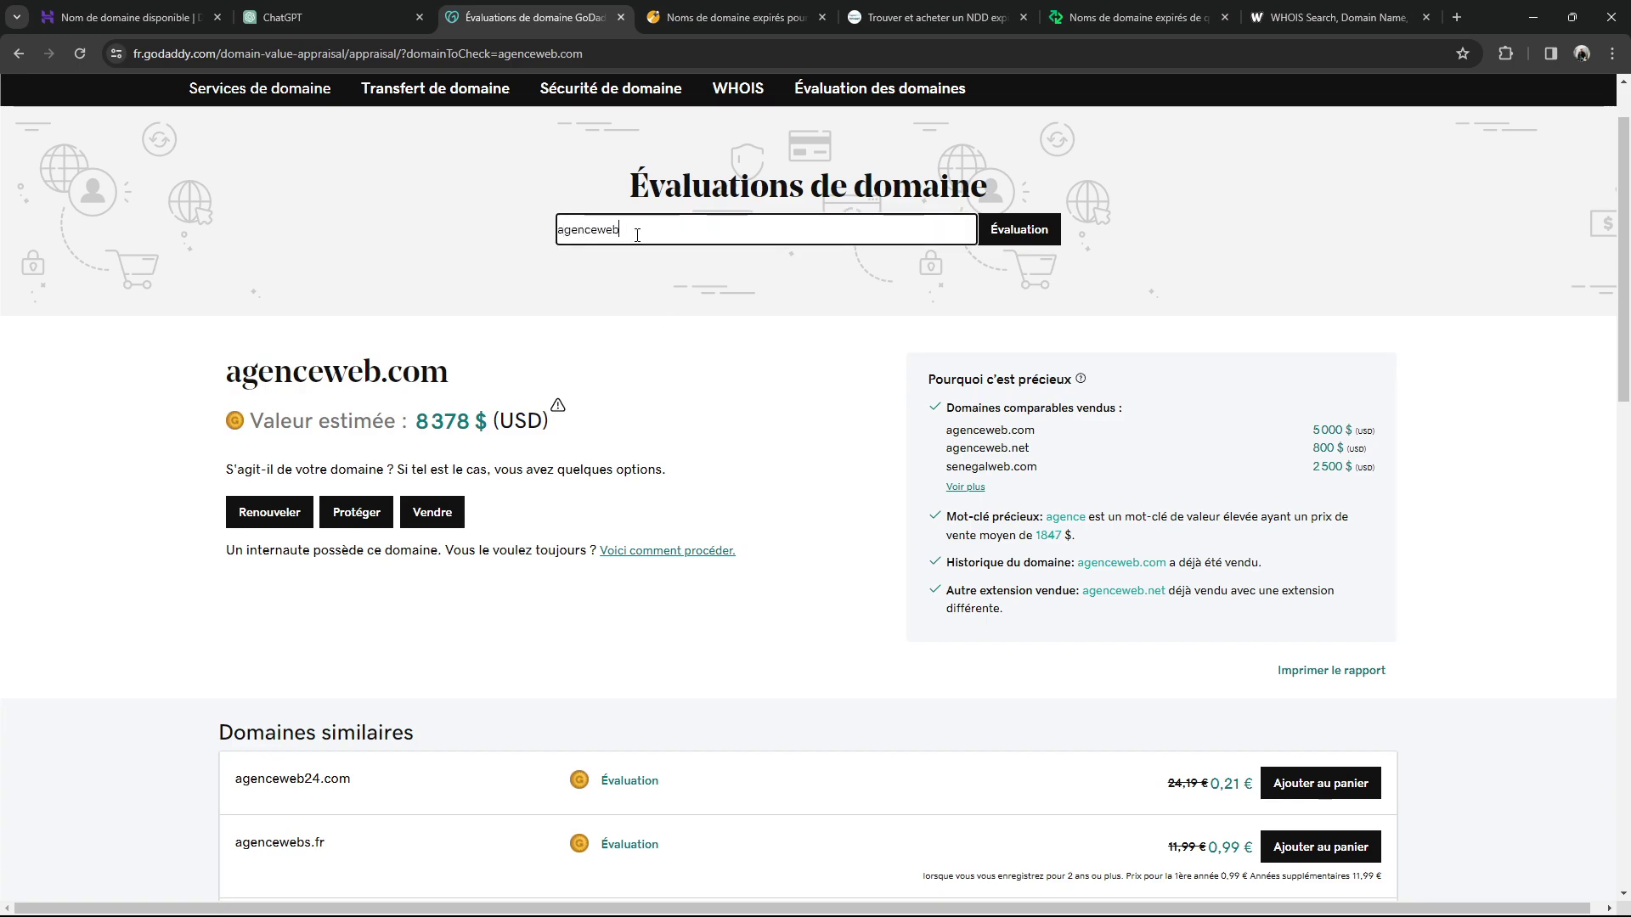
pyautogui.write('hackingseo.fr')
pyautogui.press('Return')
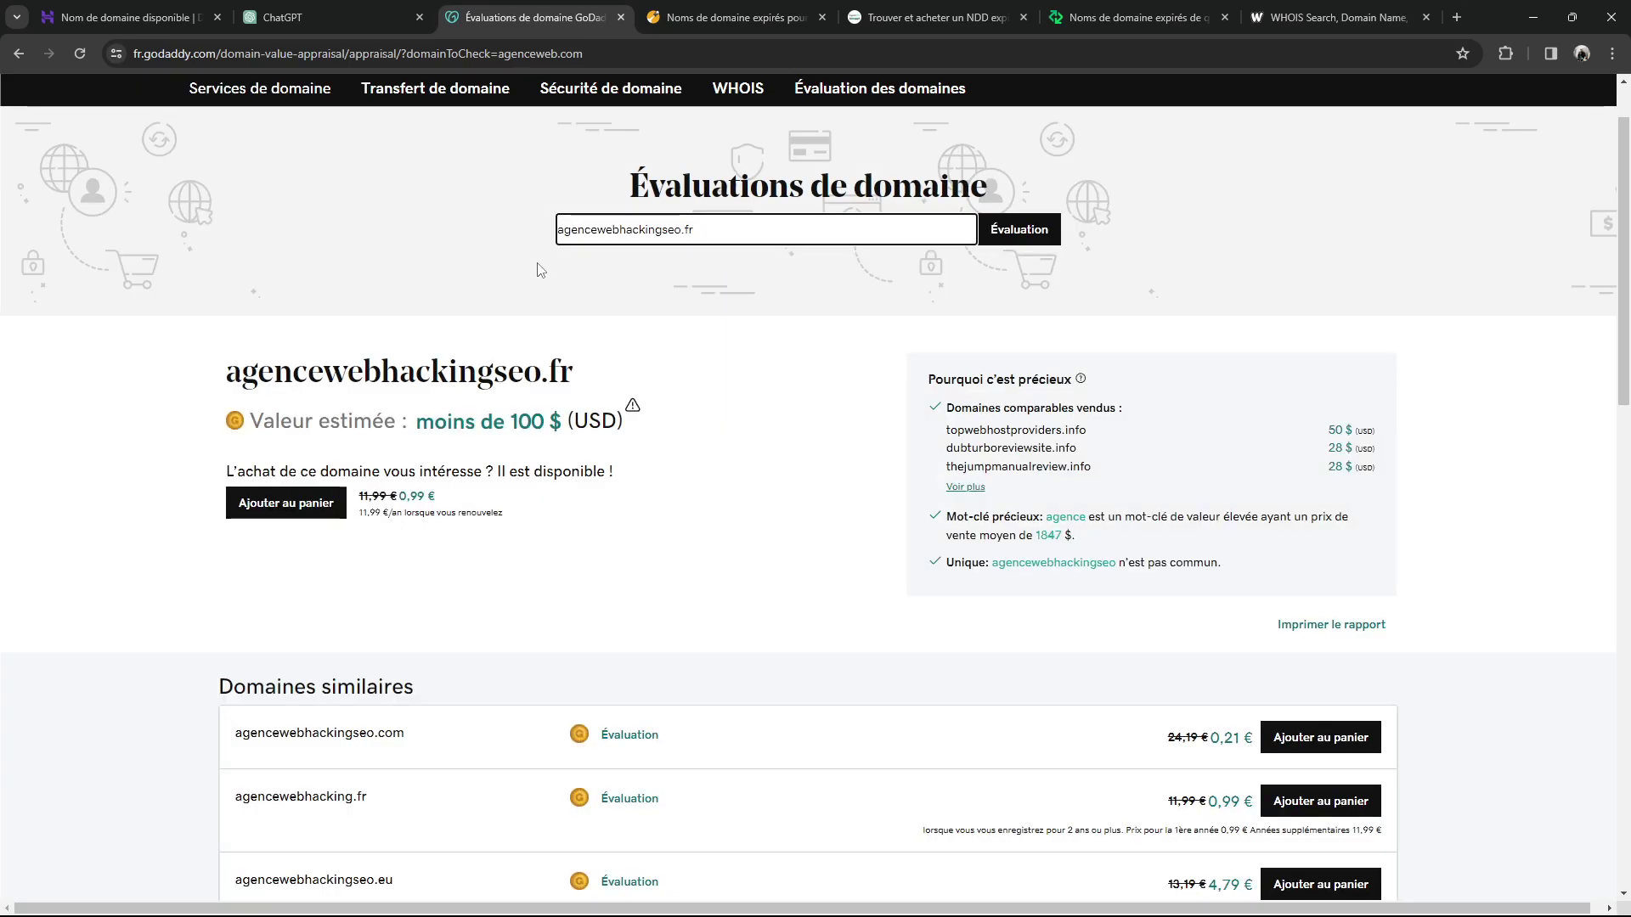
# Examine the estimated value of agencewebhackingseo.fr and the "hackingseo" brand part of its name
pyautogui.moveTo(434, 422); pyautogui.dragTo(515, 424)
pyautogui.click(512, 489)
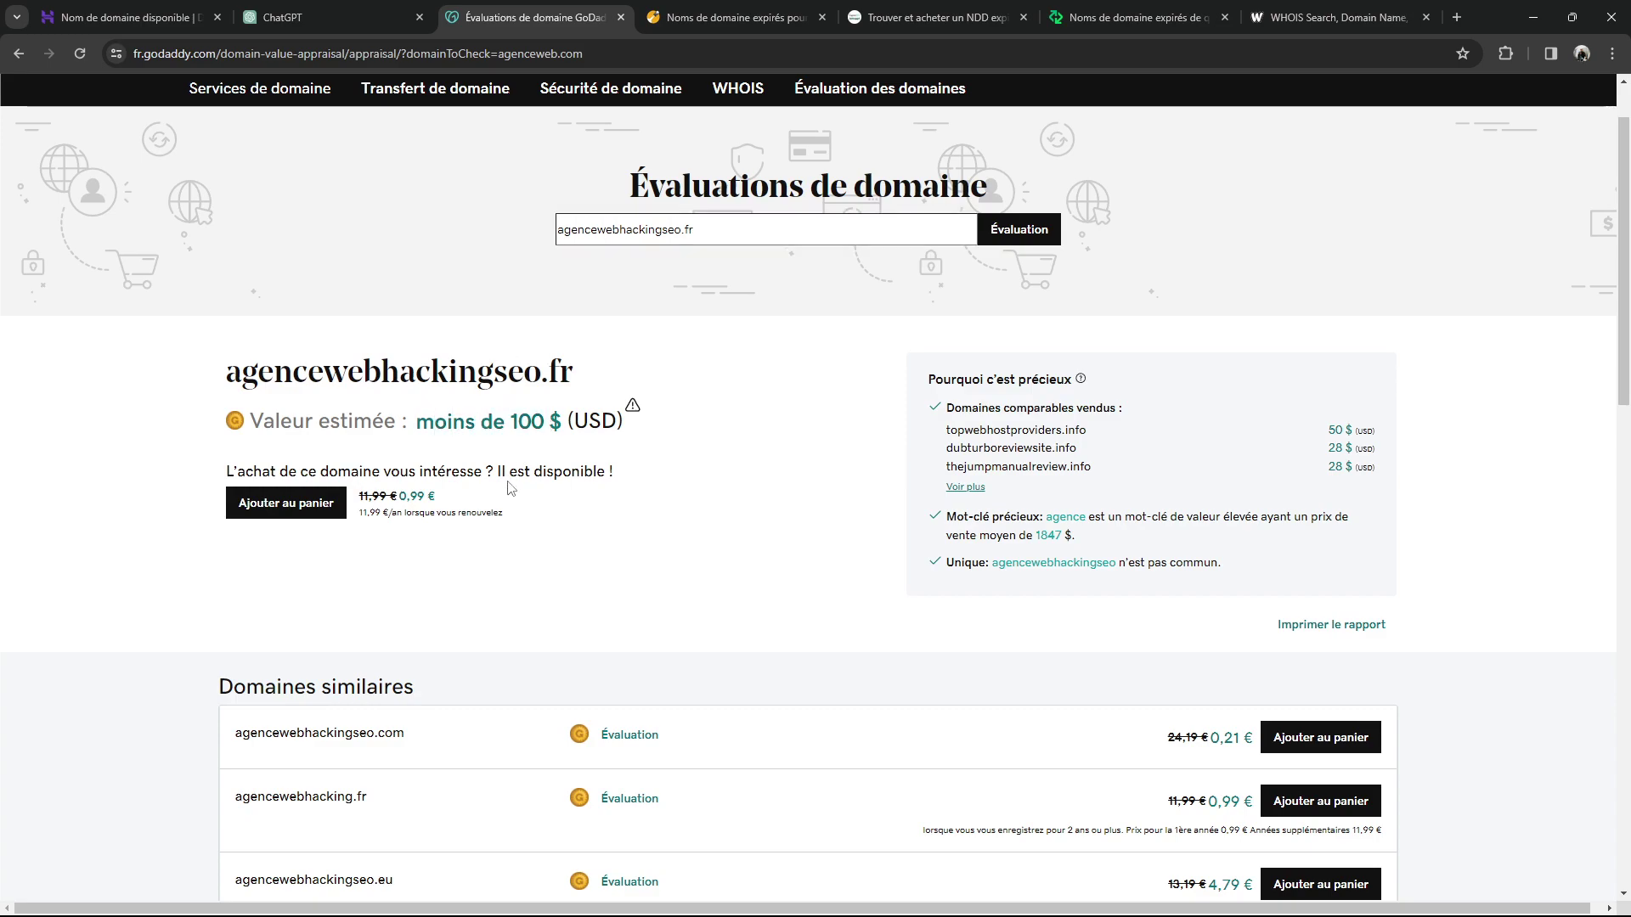
pyautogui.moveTo(218, 376); pyautogui.dragTo(654, 401)
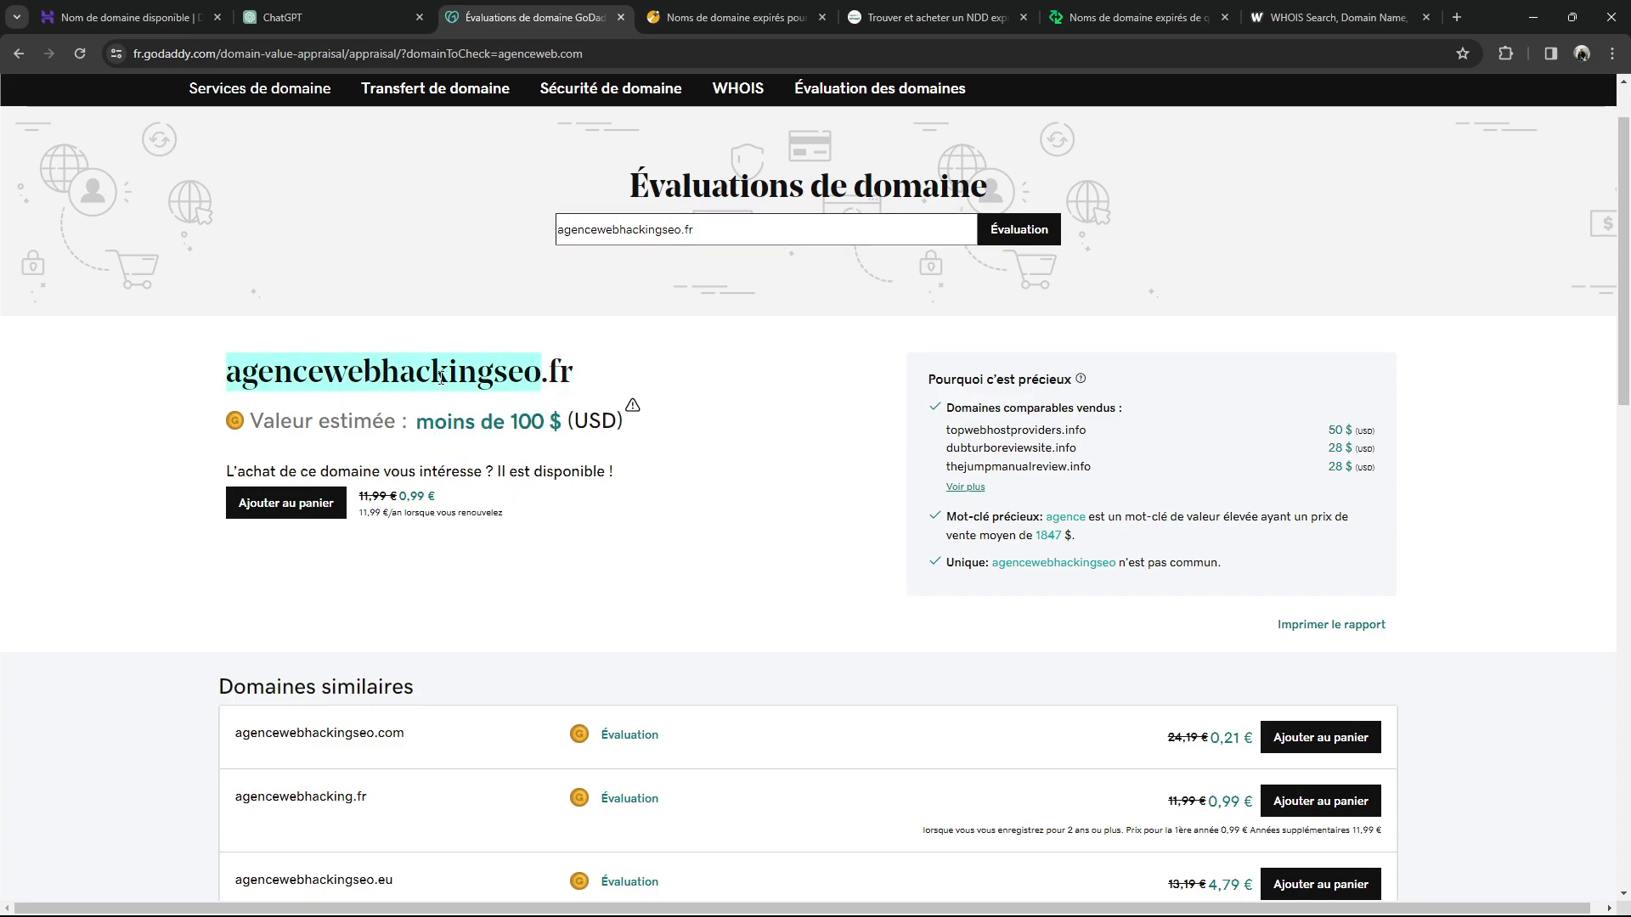
pyautogui.click(654, 401)
pyautogui.moveTo(542, 374); pyautogui.dragTo(381, 374)
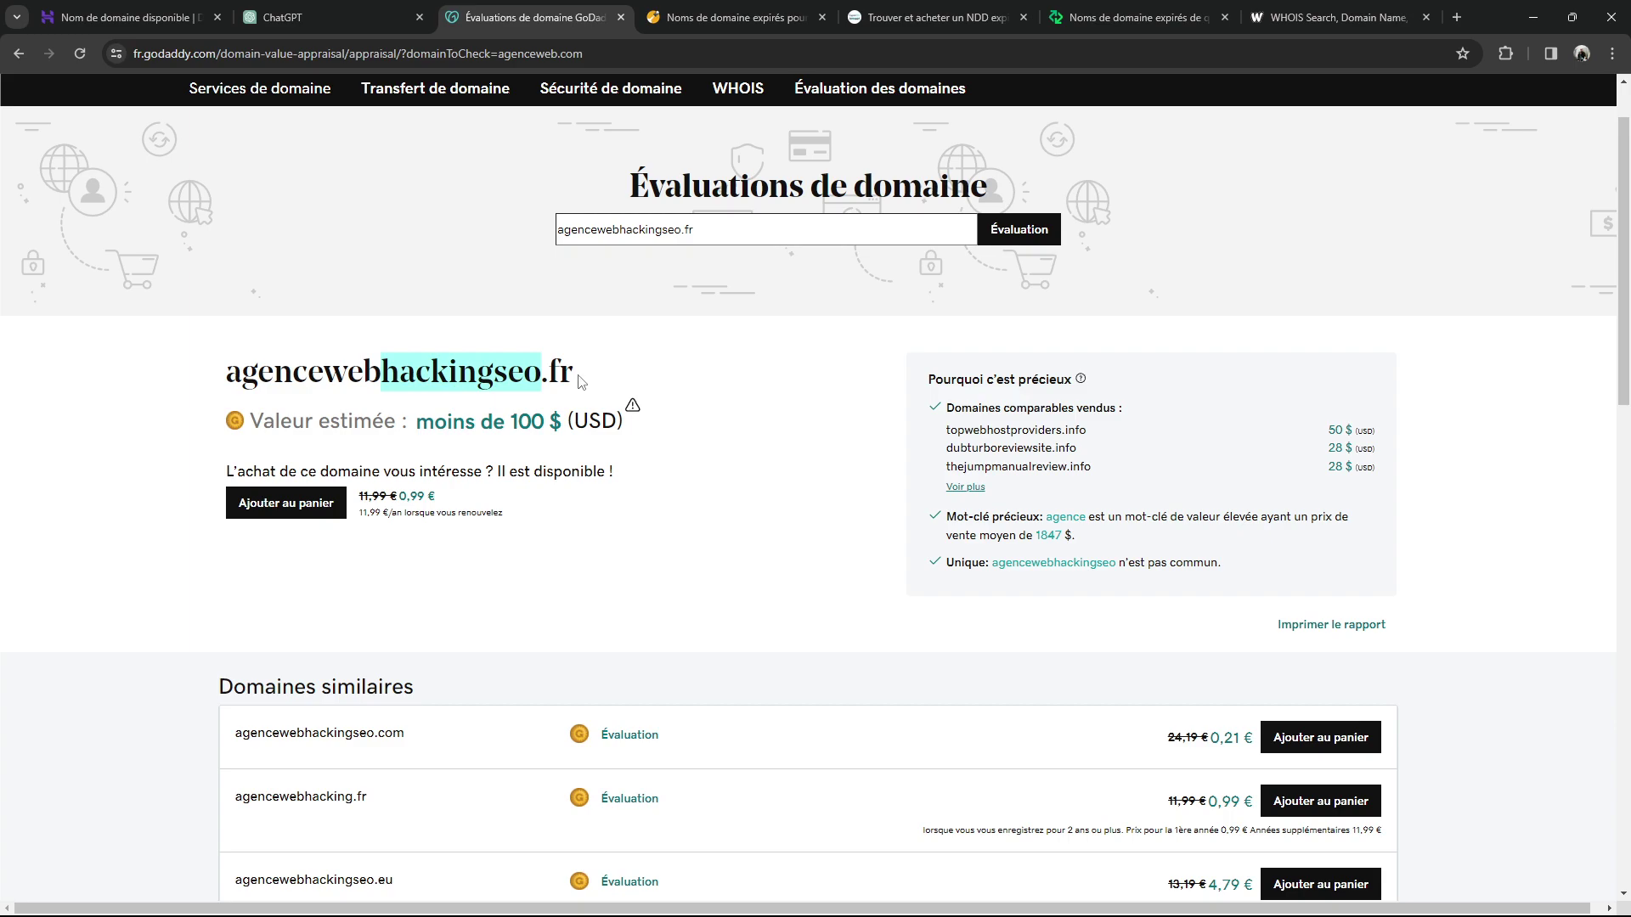
pyautogui.click(407, 378)
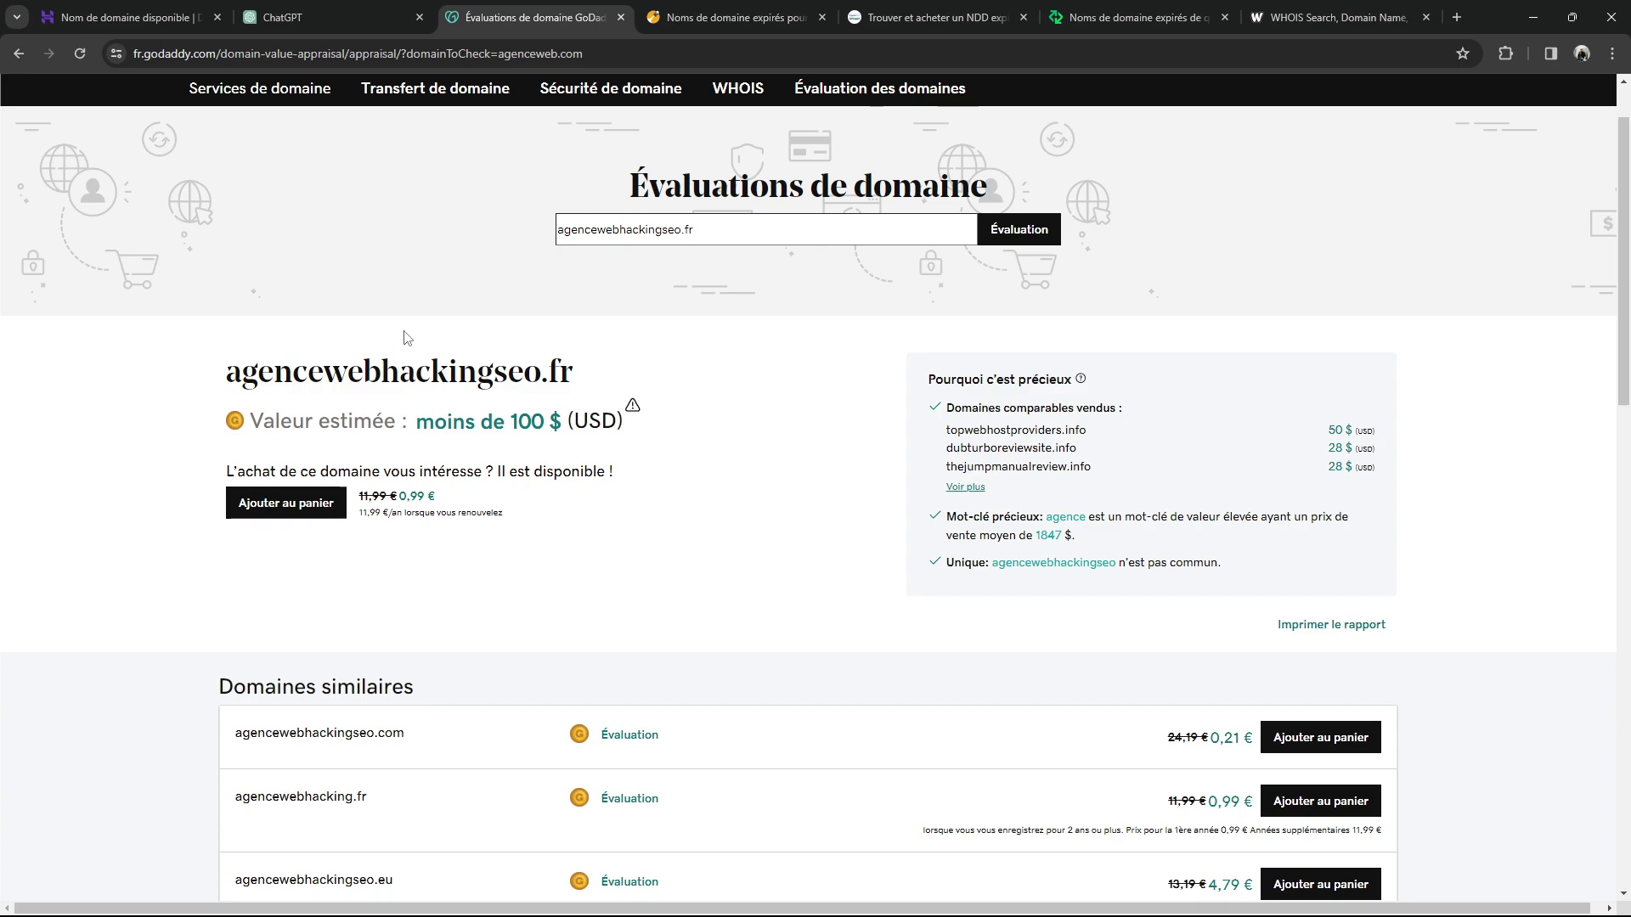
# Switch to the KifDom expired-domain site, accept all its cookies and glance at the other expired-domain marketplaces
pyautogui.click(737, 17)
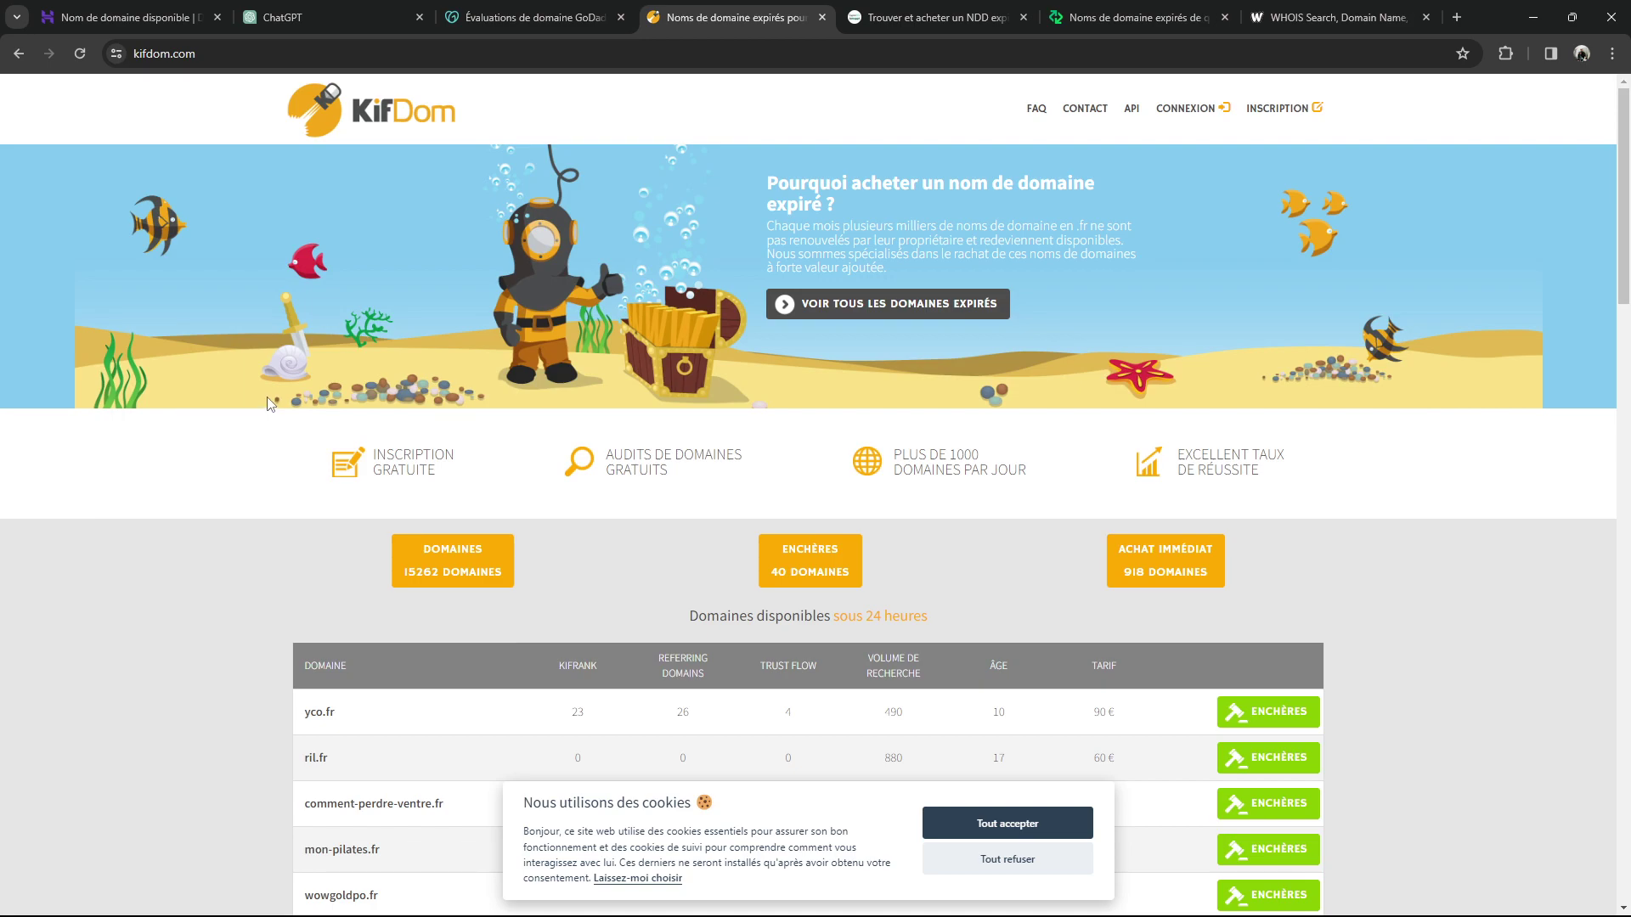
pyautogui.click(1047, 818)
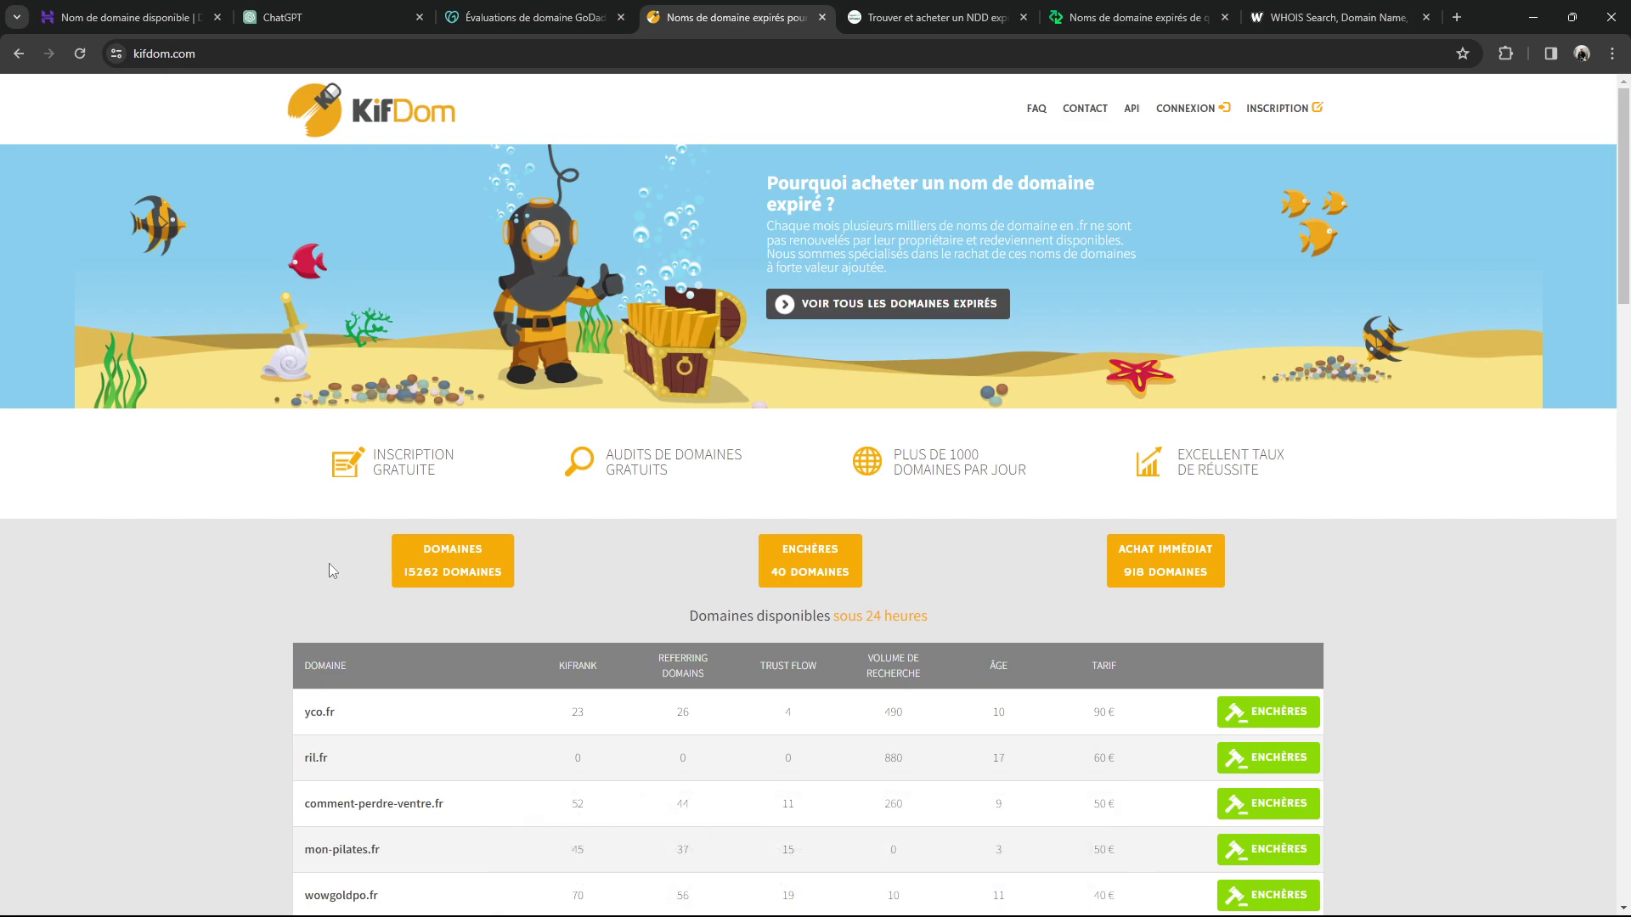
pyautogui.click(946, 18)
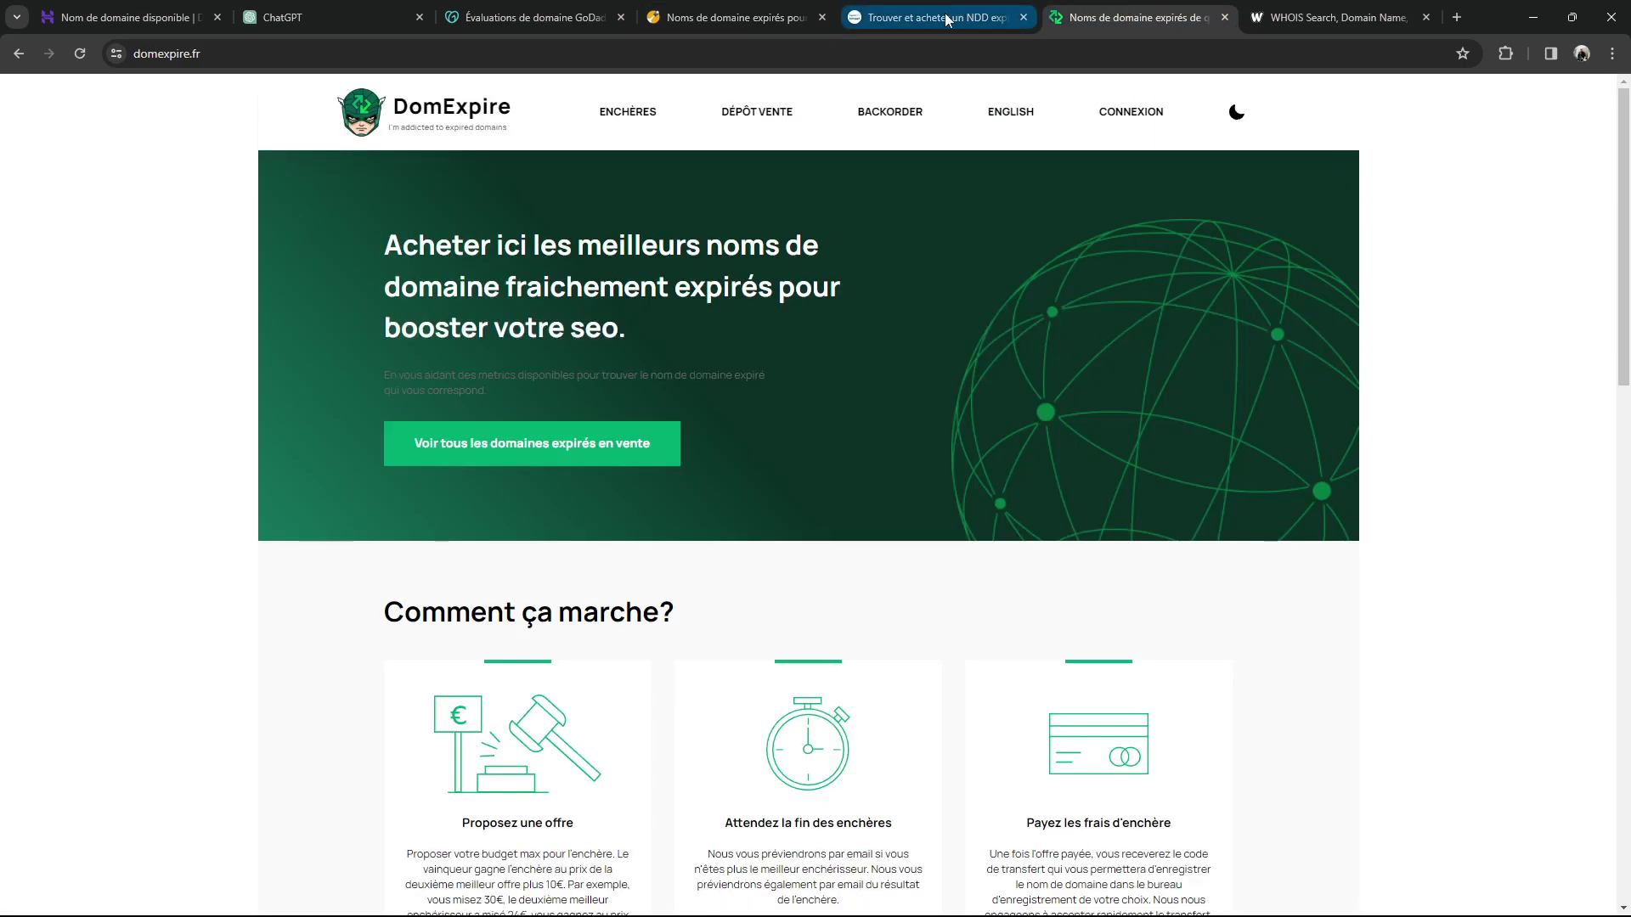
pyautogui.click(729, 18)
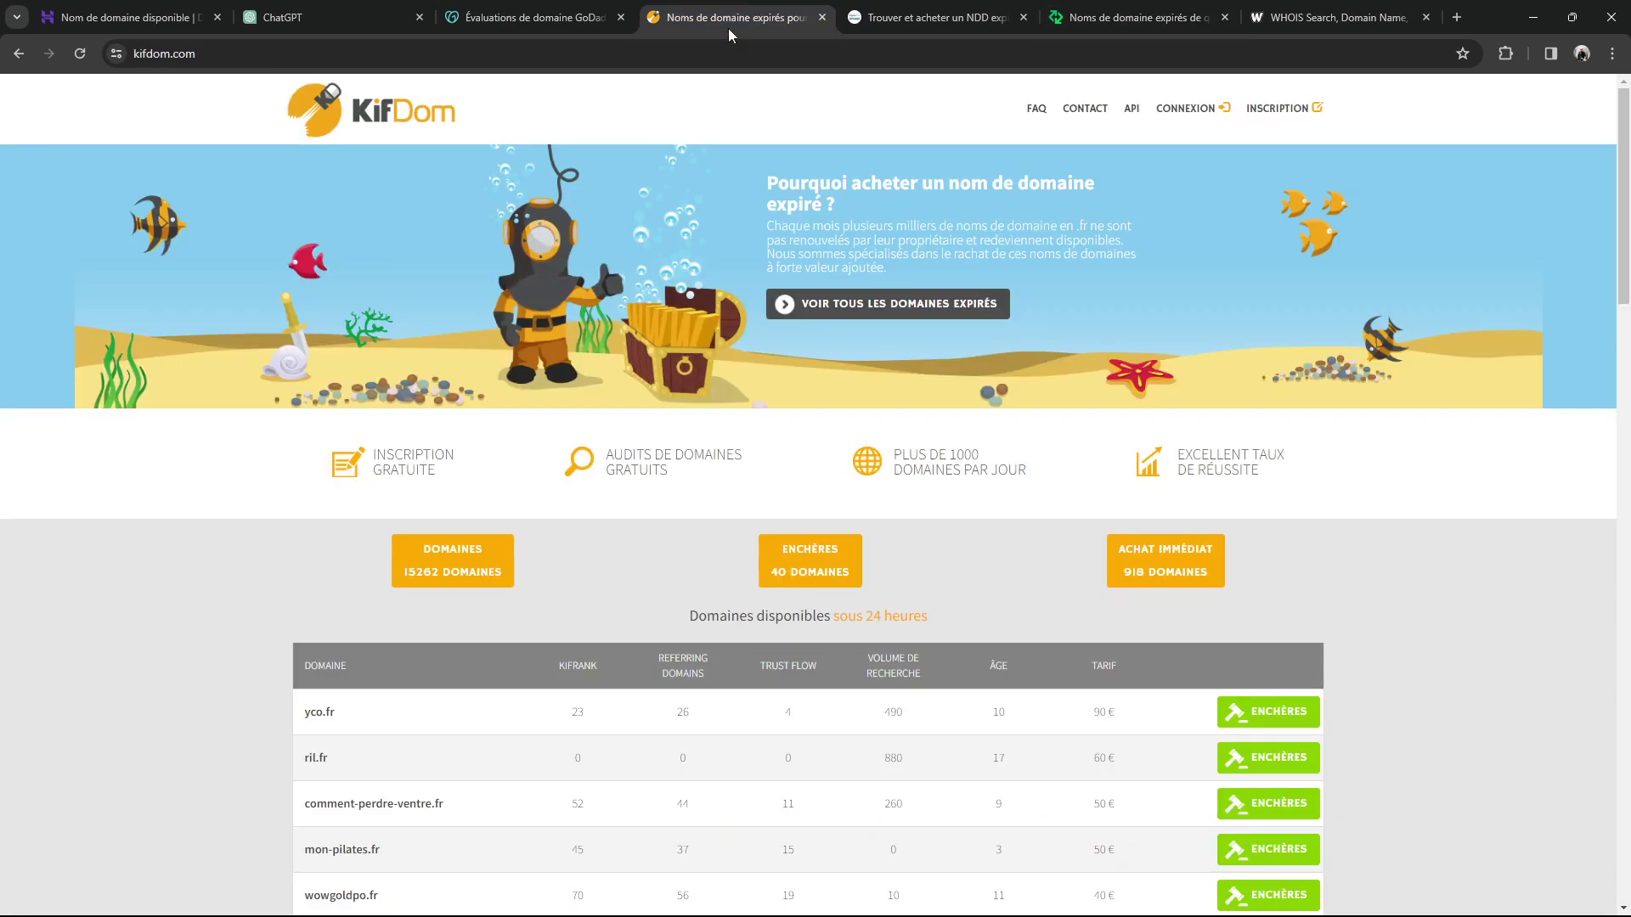
# Review KifDom's expired domain lists, including the Trust Flow and other metrics, prices, and auction and purchase options
pyautogui.scroll(-3, 170, 344)
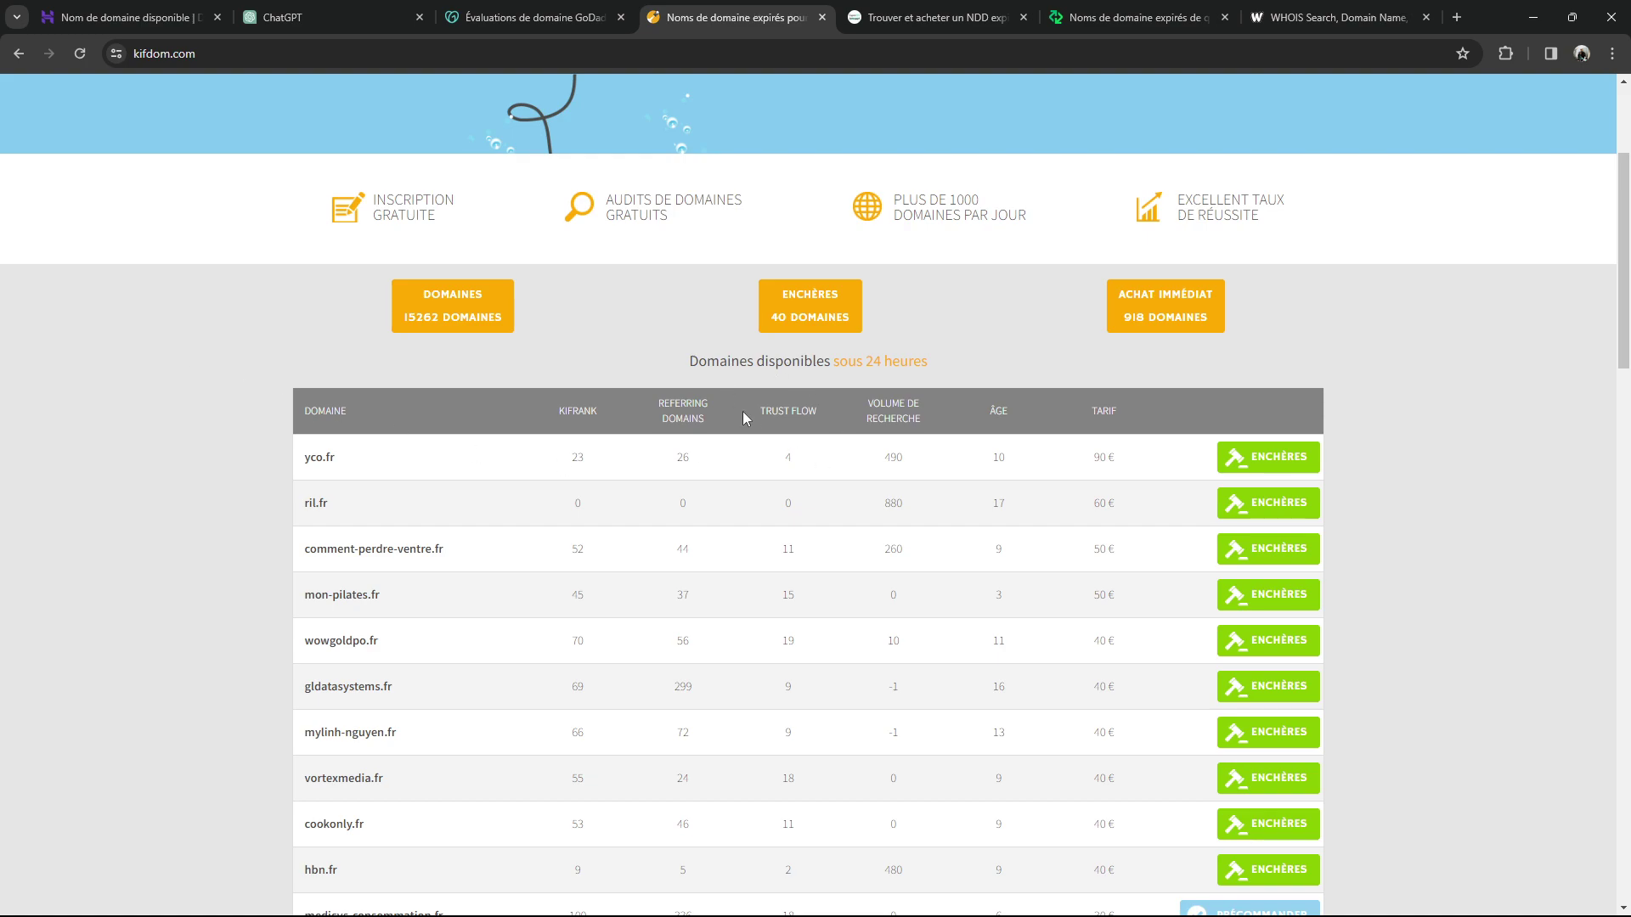
pyautogui.click(822, 411)
pyautogui.scroll(-2, 438, 93)
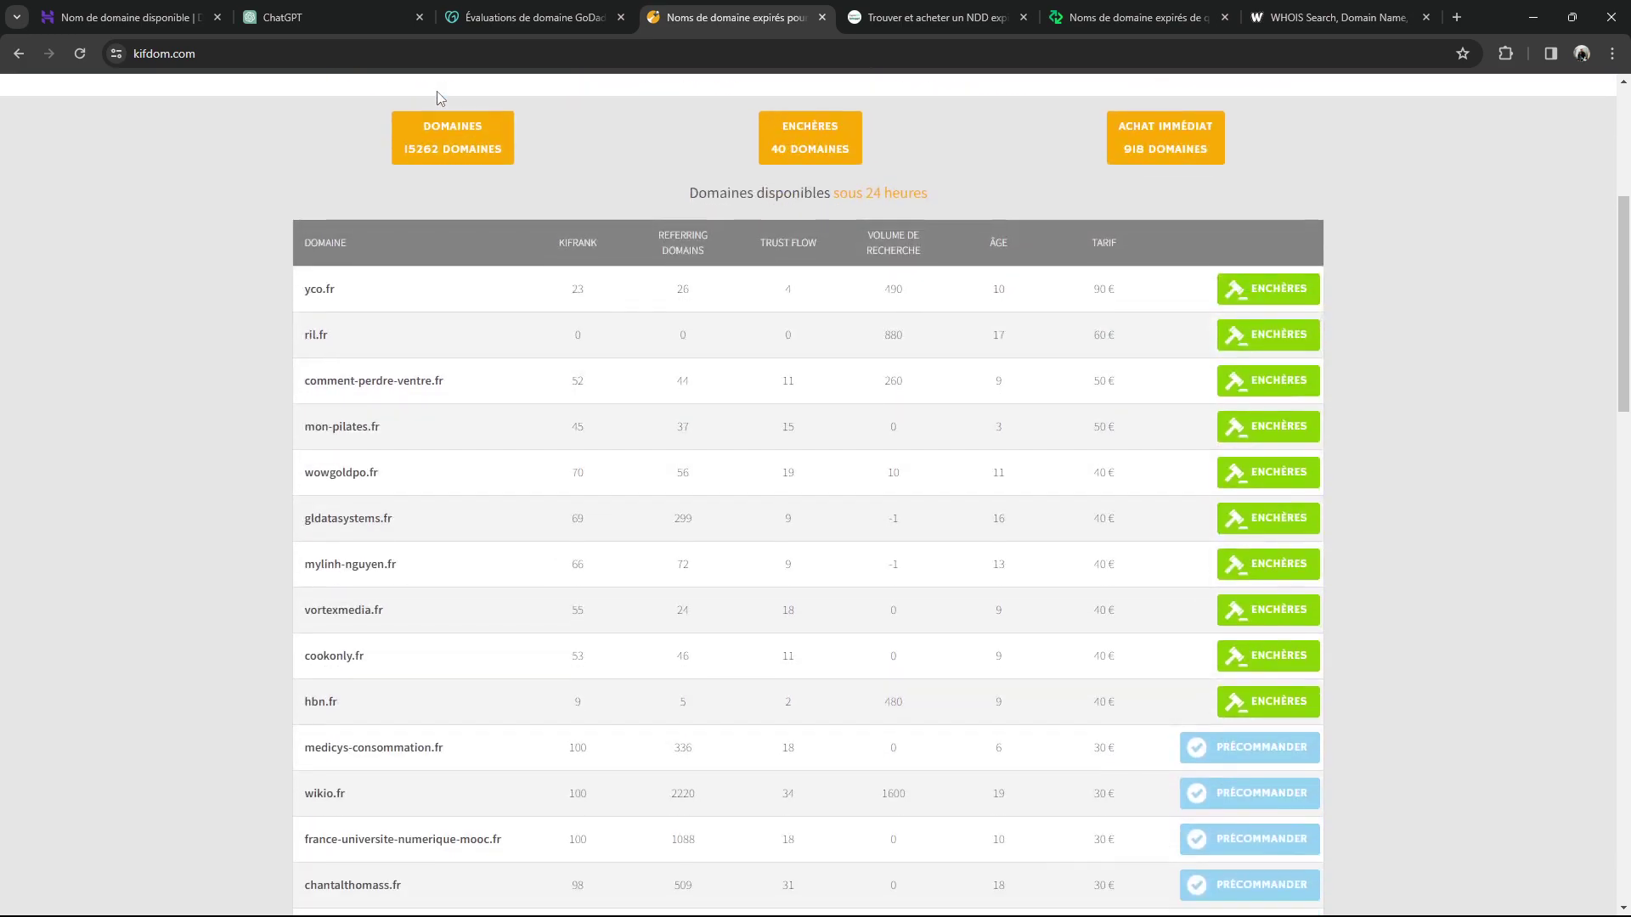
pyautogui.scroll(5, 436, 98)
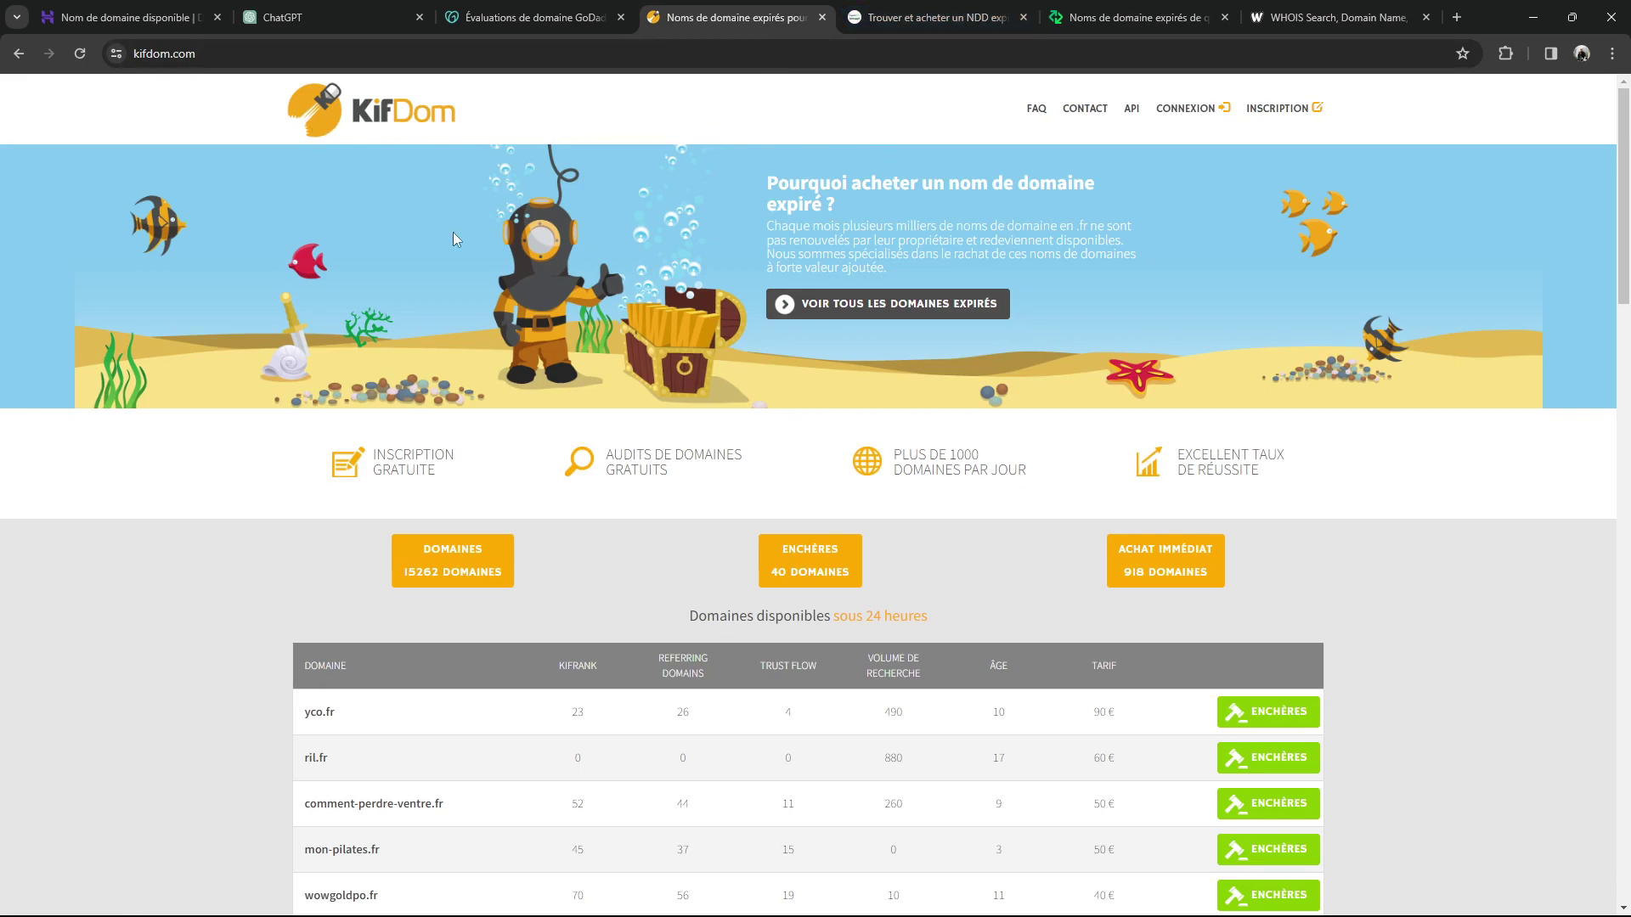
pyautogui.scroll(-2, 452, 232)
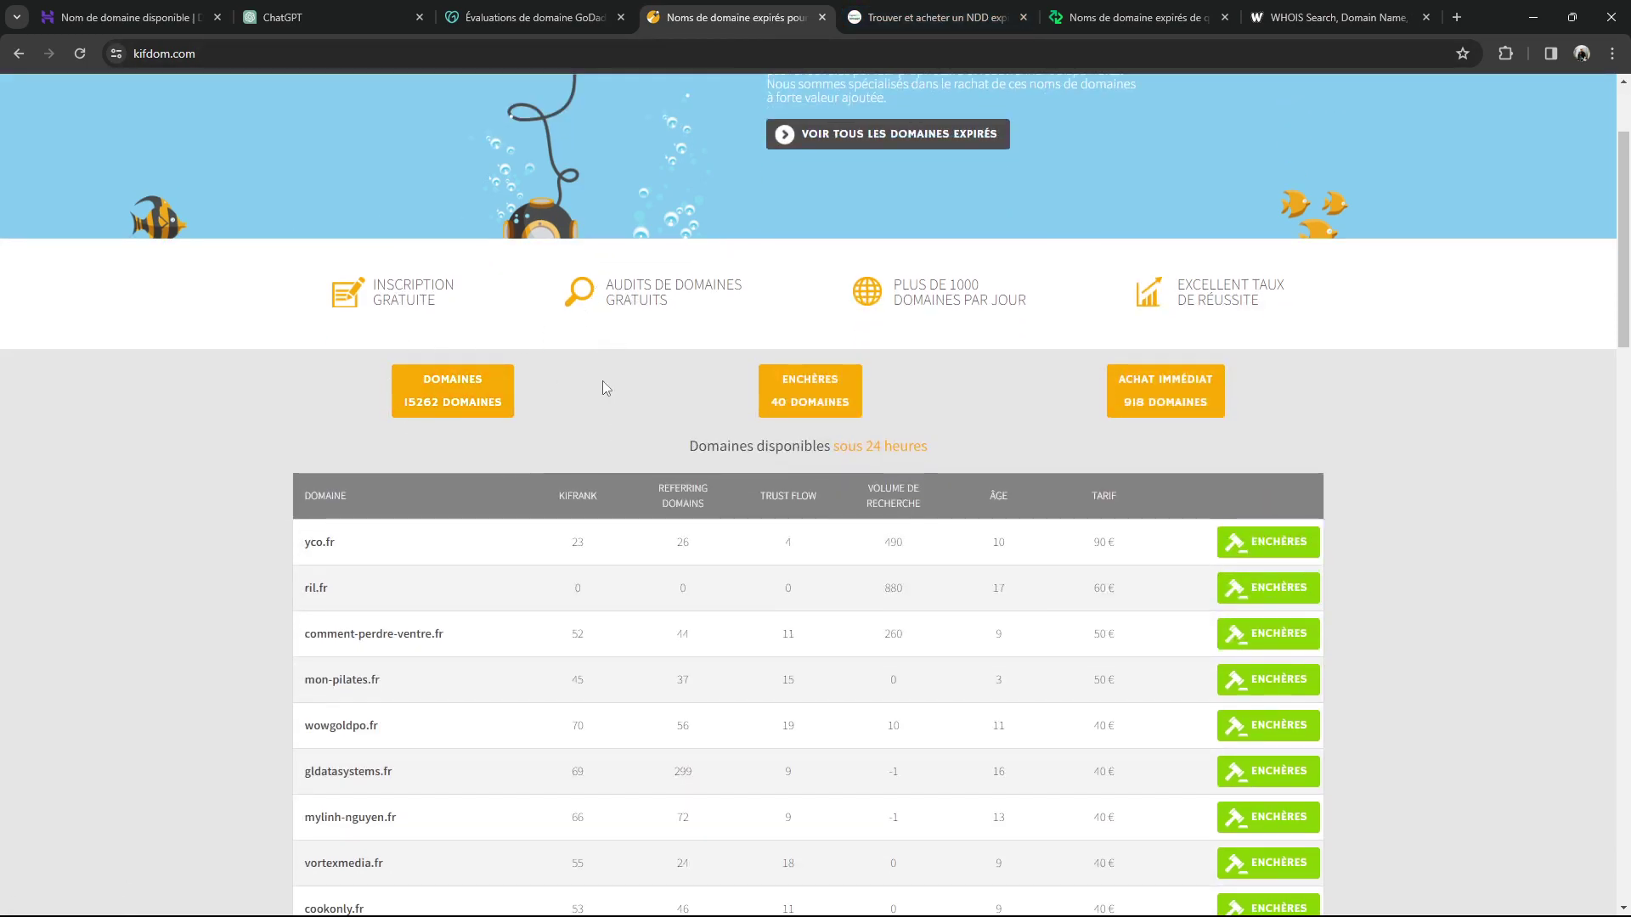
pyautogui.scroll(-11, 357, 305)
pyautogui.scroll(-7, 354, 244)
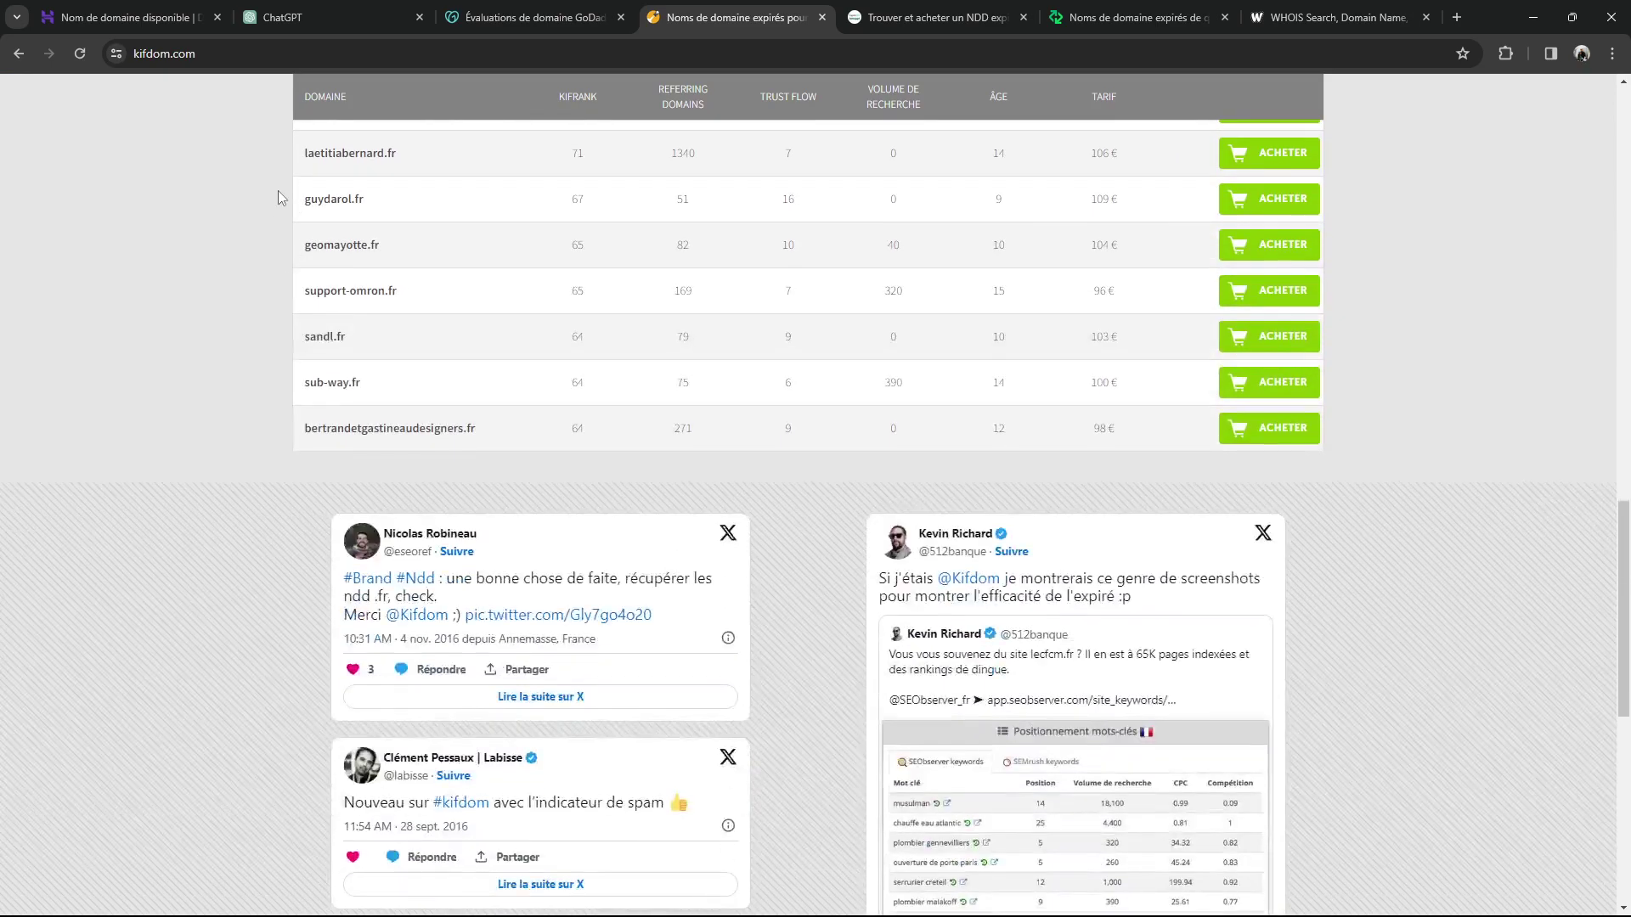
# Open KifDom's list of domains available for immediate purchase
pyautogui.scroll(13, 392, 386)
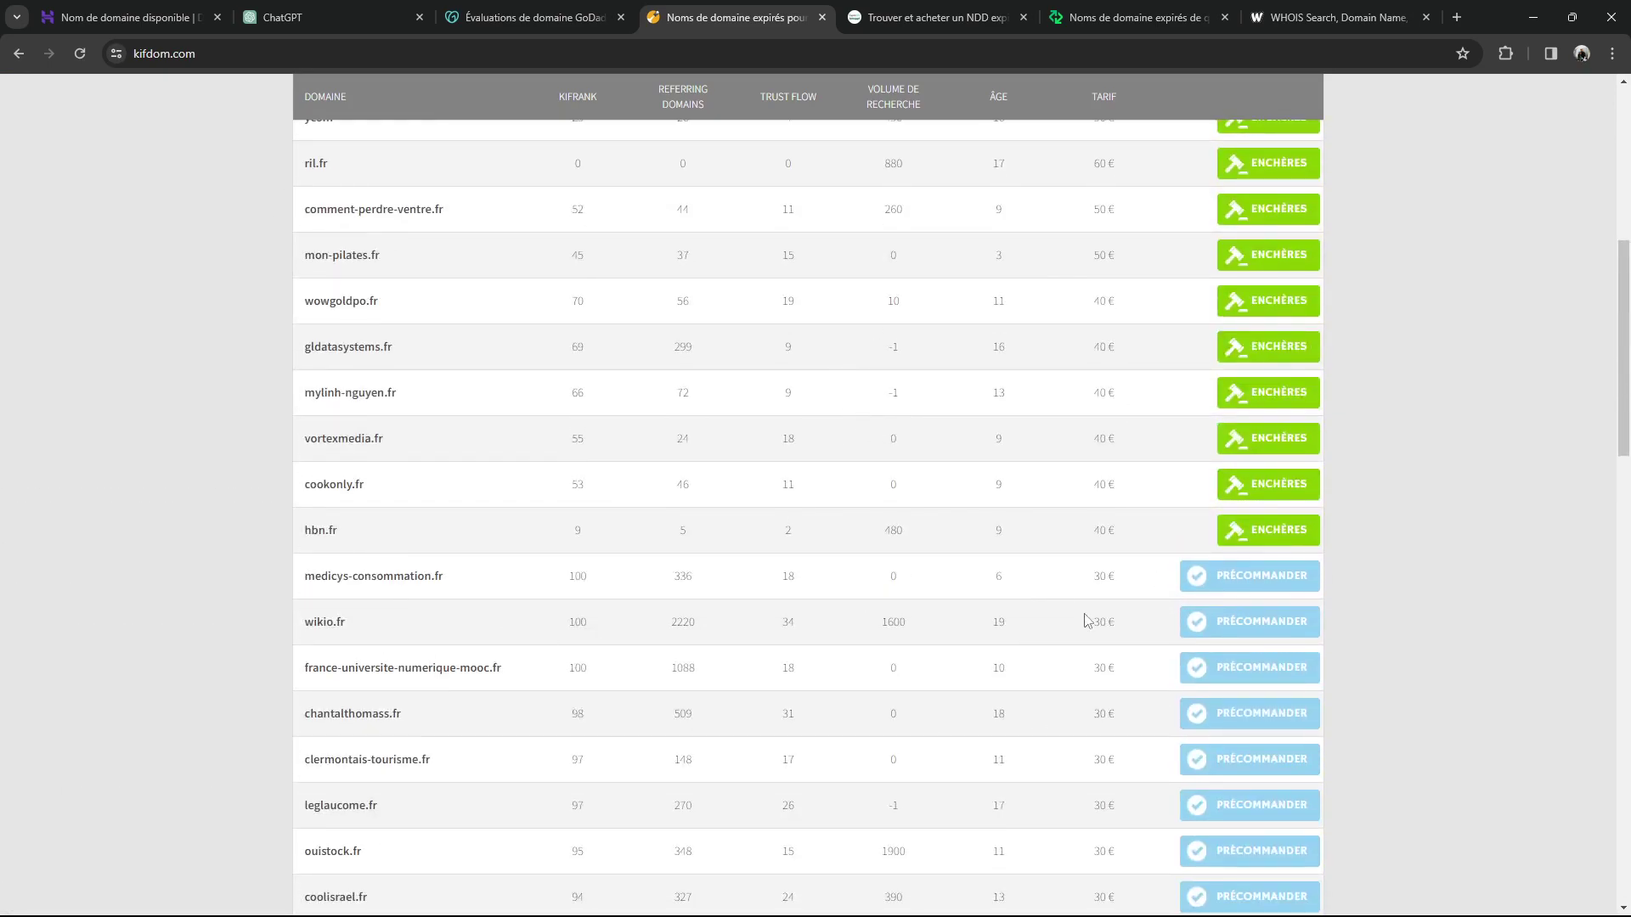
pyautogui.scroll(4, 1122, 523)
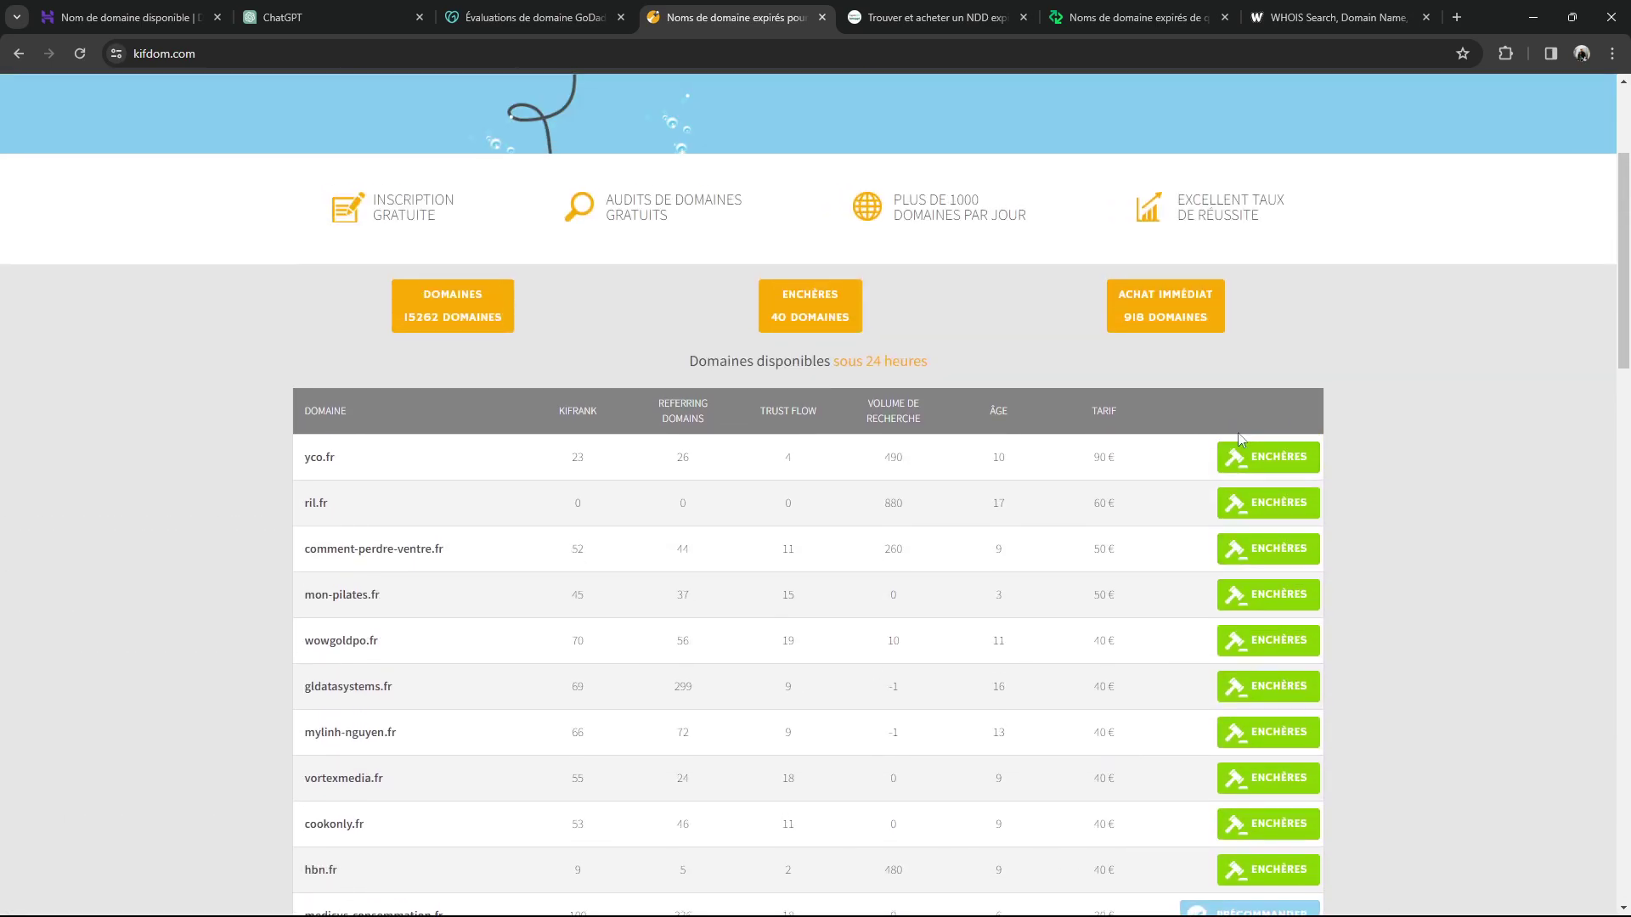
pyautogui.click(1164, 325)
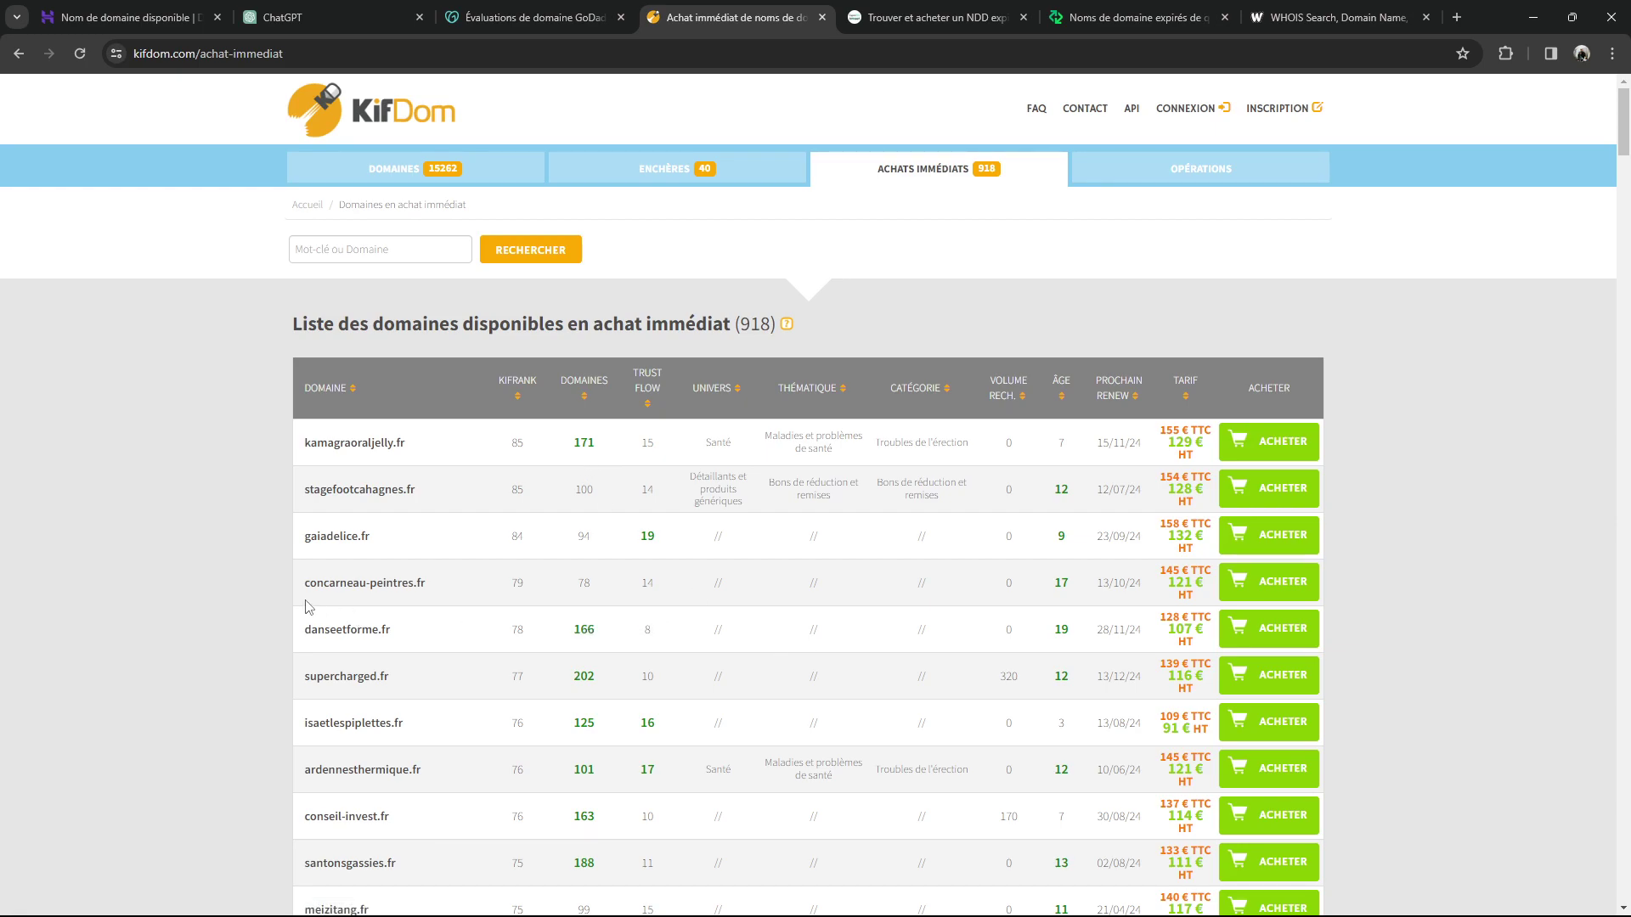
# Examine the danseetforme.fr entry in the immediate-purchase list, including its referring domains, Trust Flow and price
pyautogui.scroll(-1, 308, 605)
pyautogui.moveTo(297, 559); pyautogui.dragTo(427, 558)
pyautogui.click(427, 558)
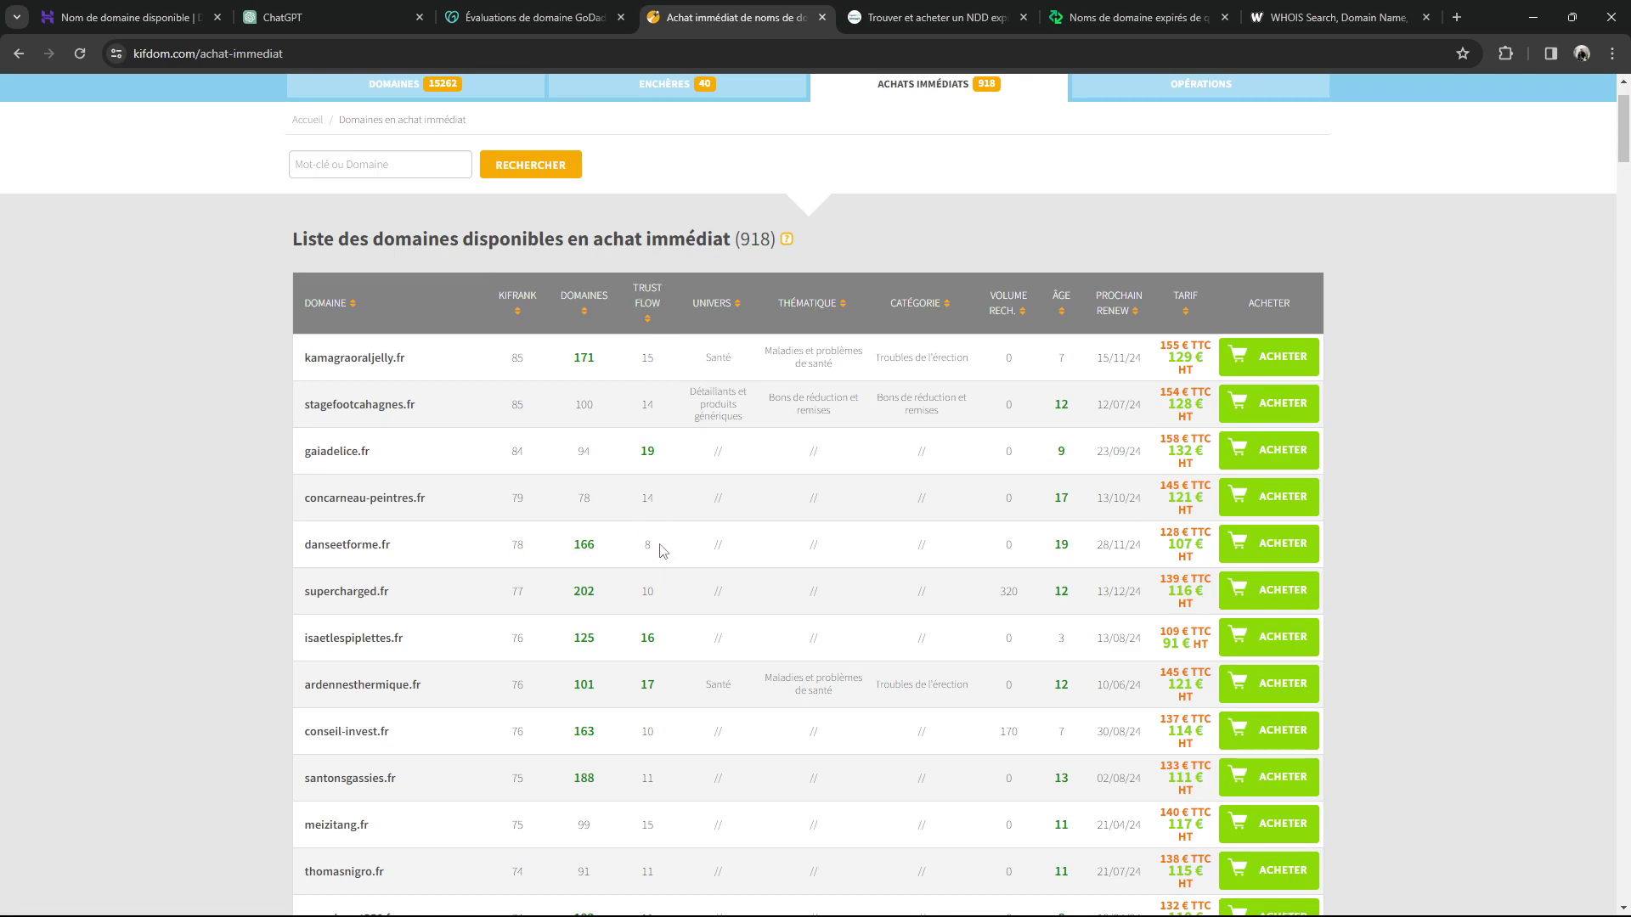
pyautogui.moveTo(661, 548); pyautogui.dragTo(628, 555)
pyautogui.moveTo(586, 548); pyautogui.dragTo(247, 538)
pyautogui.click(305, 553)
pyautogui.doubleClick(306, 547)
pyautogui.click(293, 552)
pyautogui.doubleClick(305, 545)
pyautogui.click(305, 547)
pyautogui.moveTo(1160, 532); pyautogui.dragTo(1212, 531)
# Browse the rest of the immediate-purchase list, comparing domain names, metrics and themes, and look closely at cywbyurbanz.fr
pyautogui.scroll(-4, 654, 556)
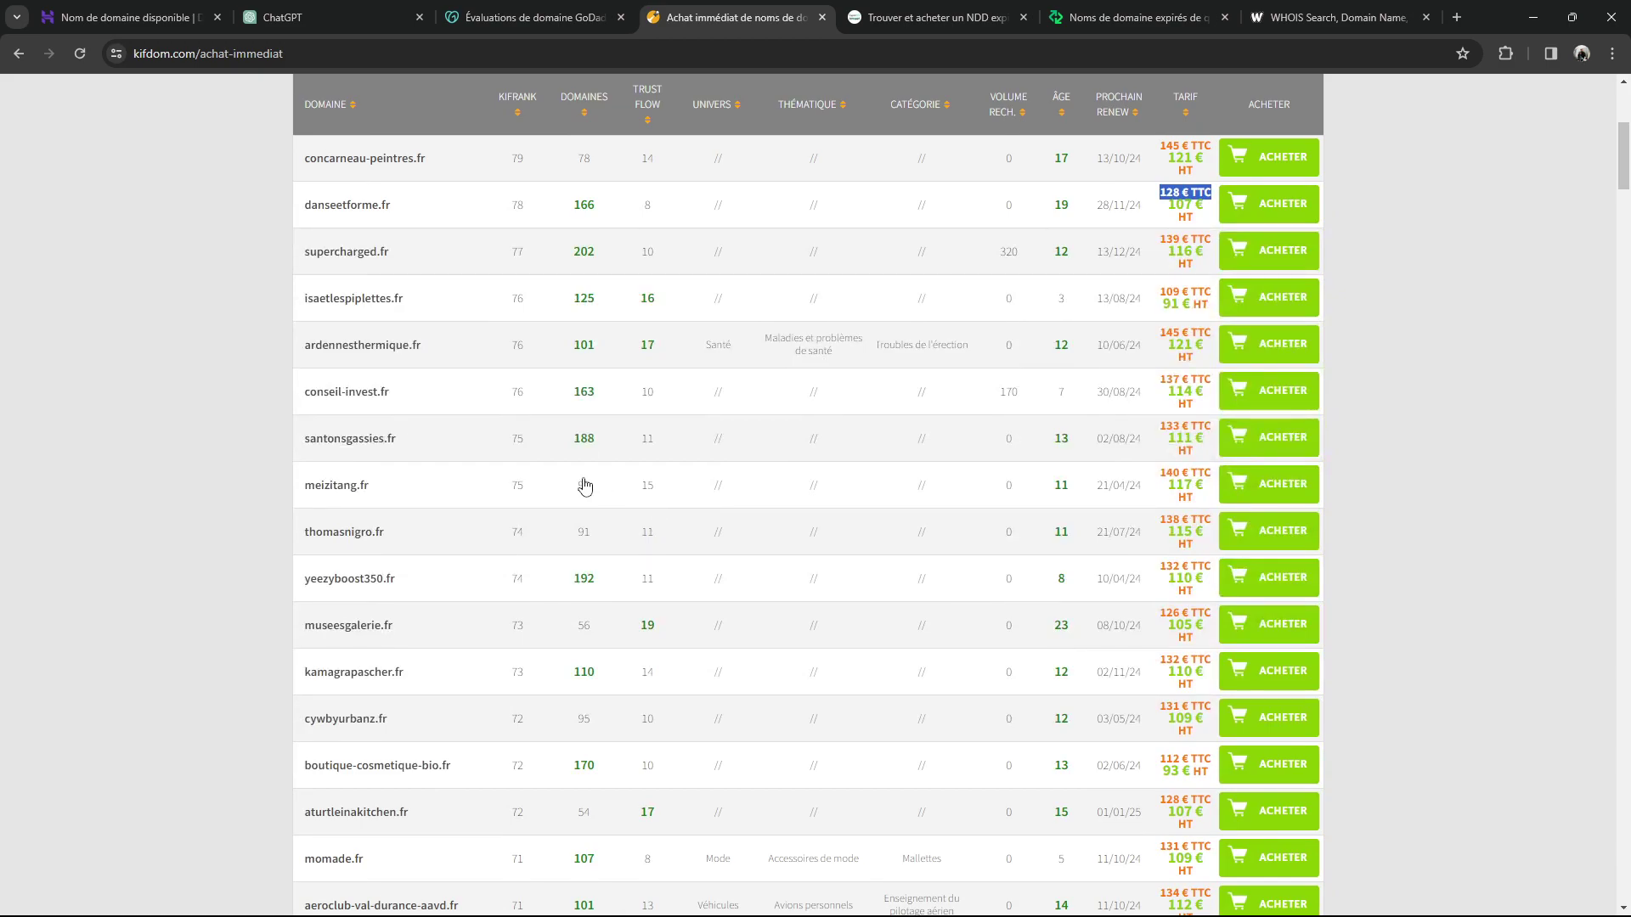
pyautogui.scroll(2, 425, 421)
pyautogui.scroll(-4, 459, 476)
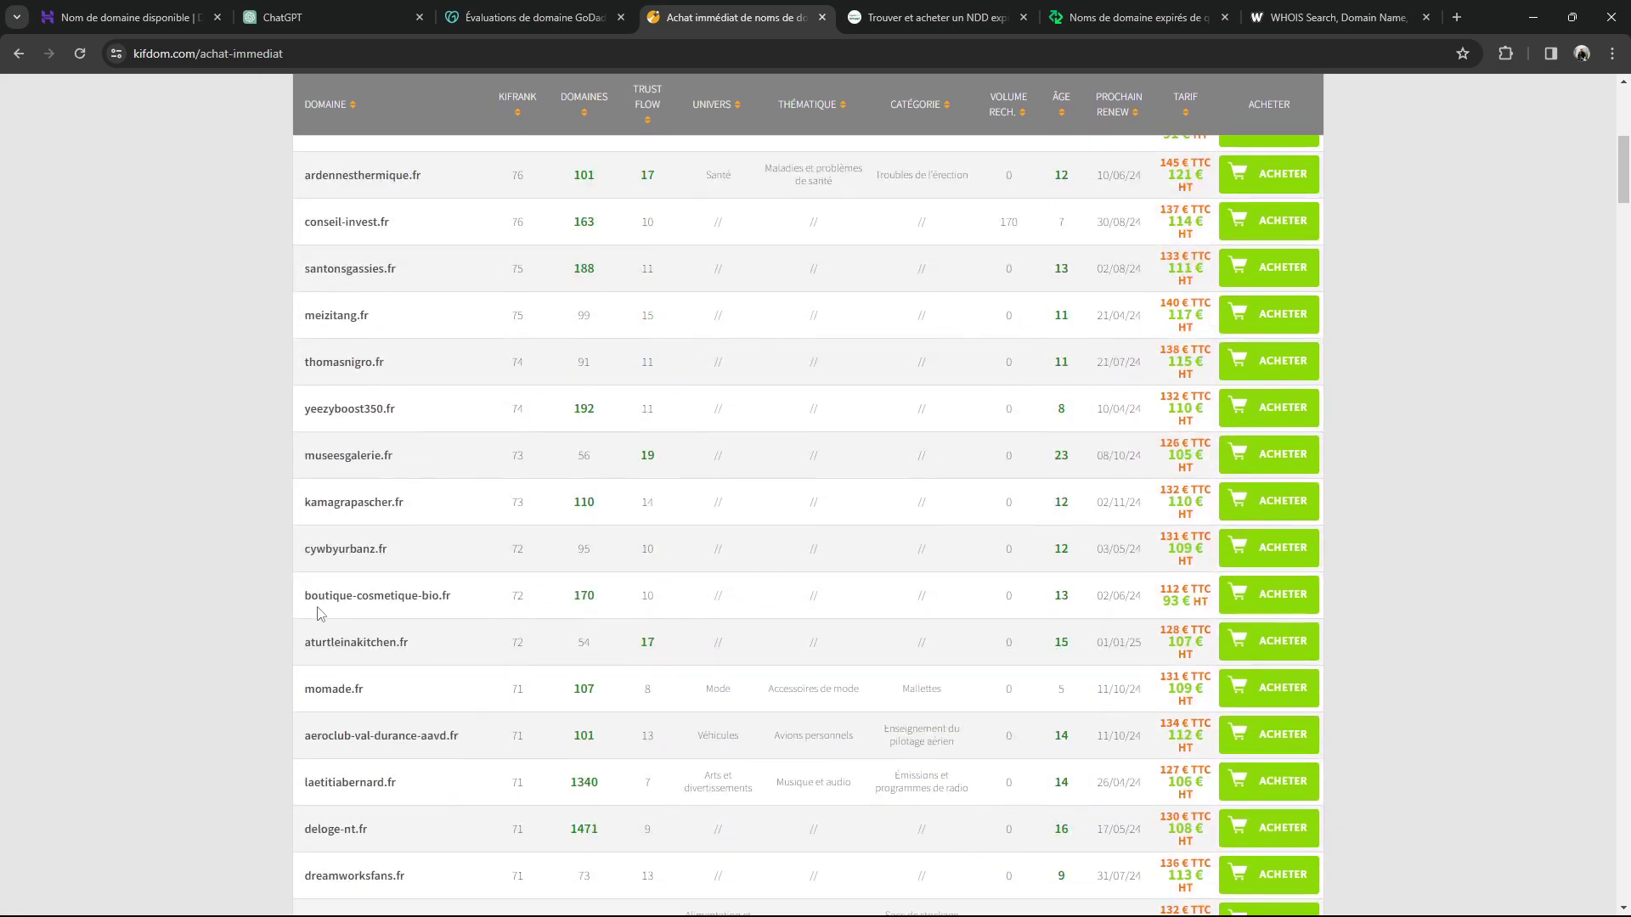
pyautogui.scroll(-2, 463, 595)
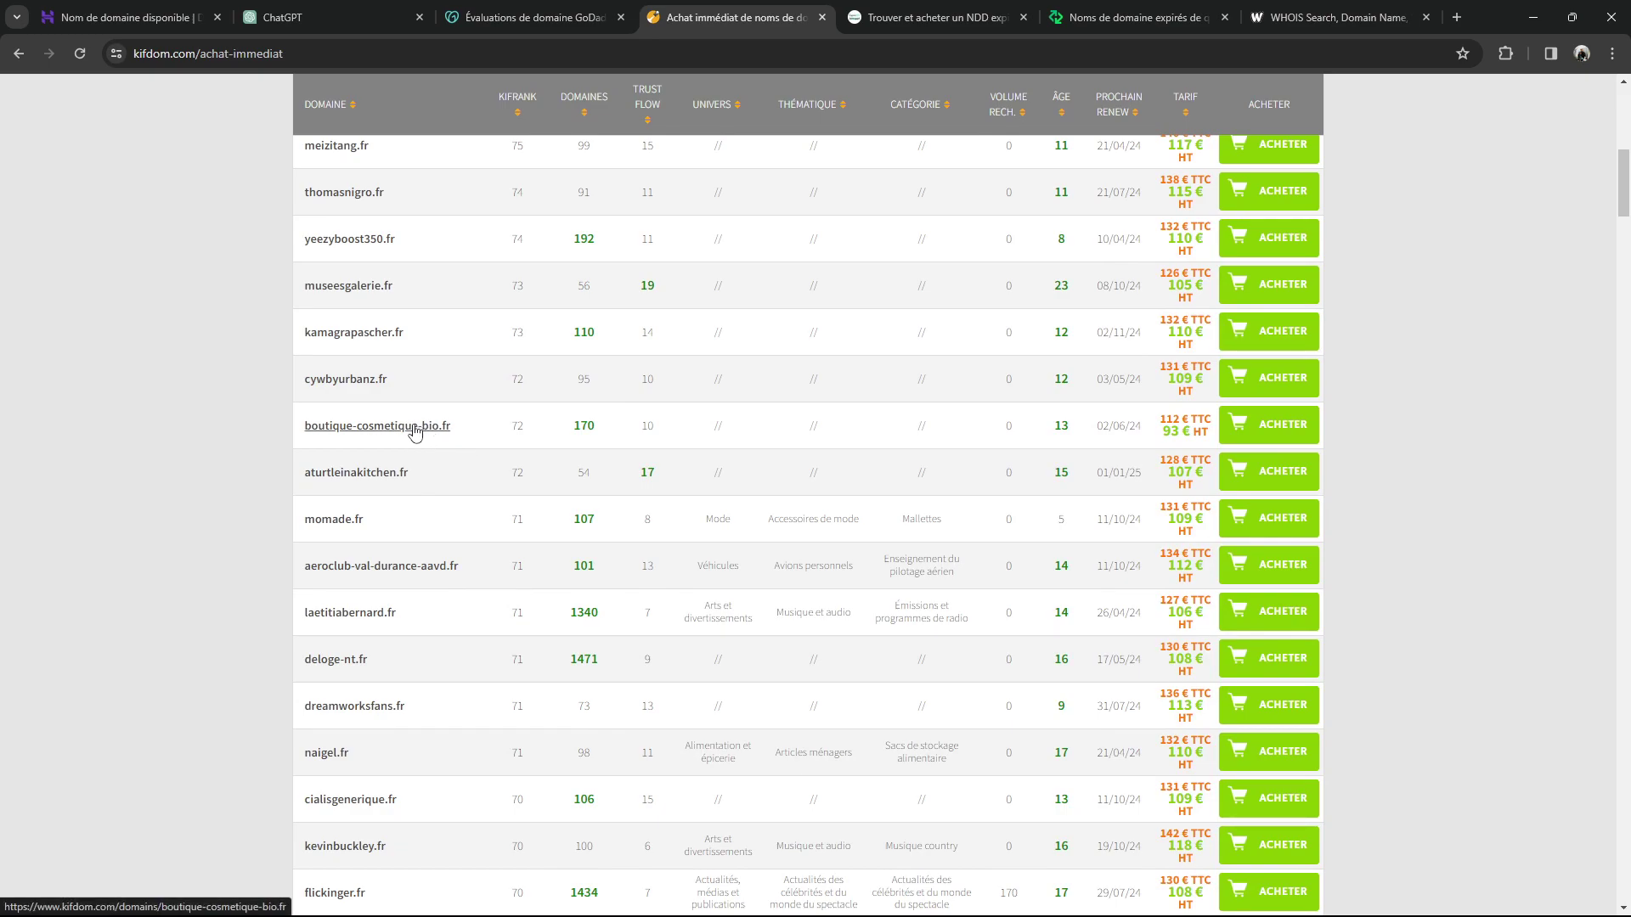
pyautogui.scroll(-1, 471, 429)
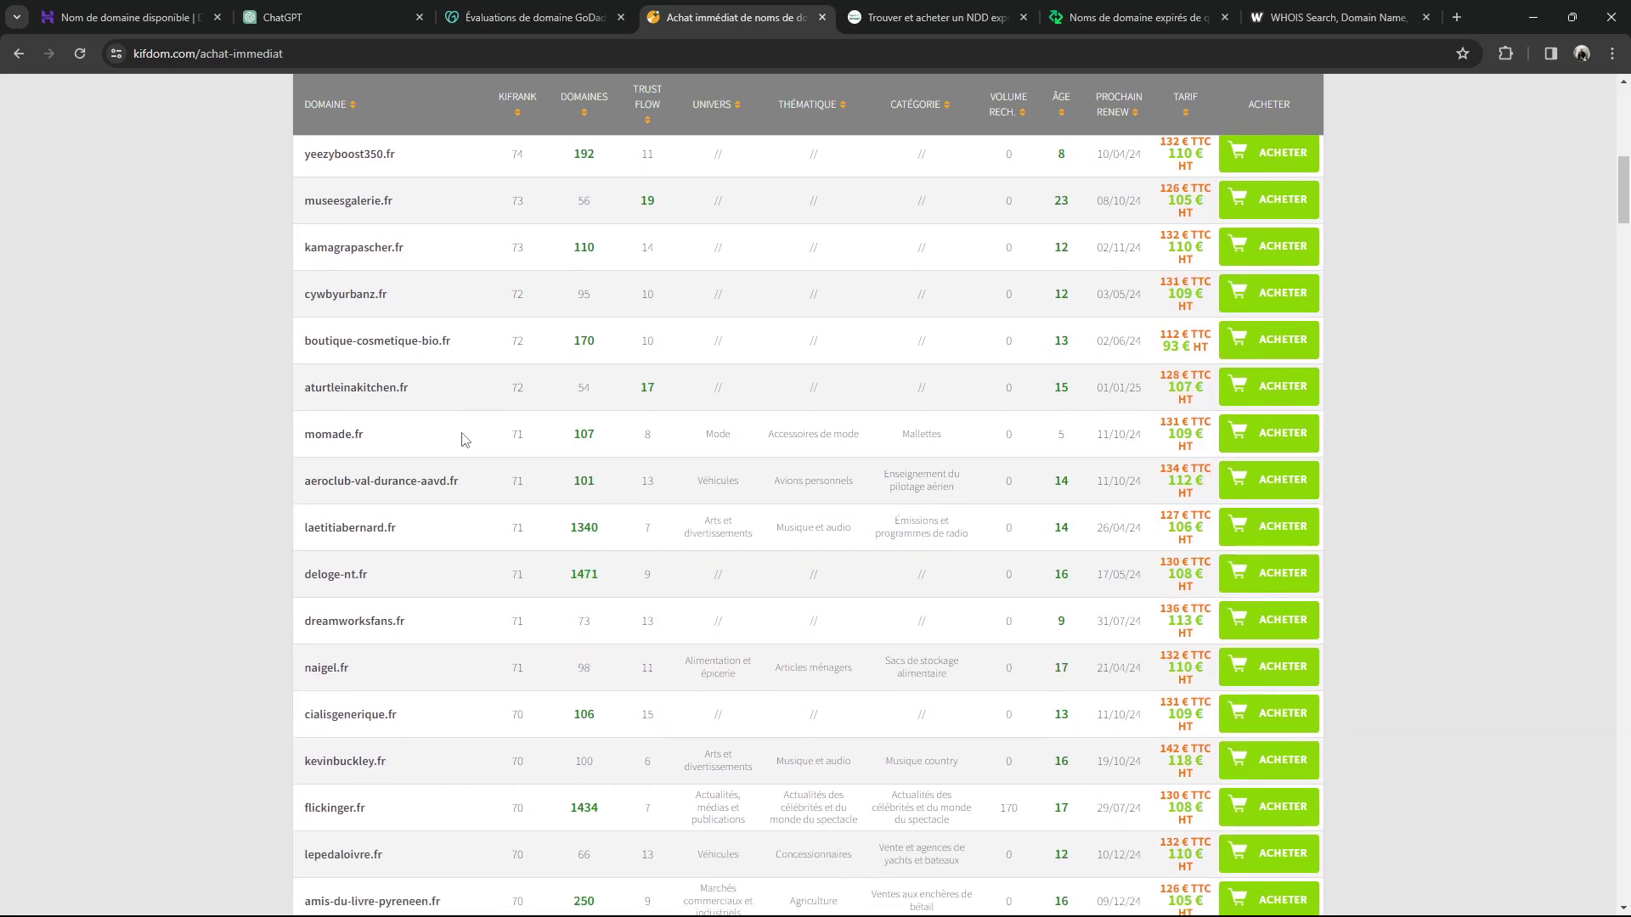
pyautogui.scroll(-2, 466, 440)
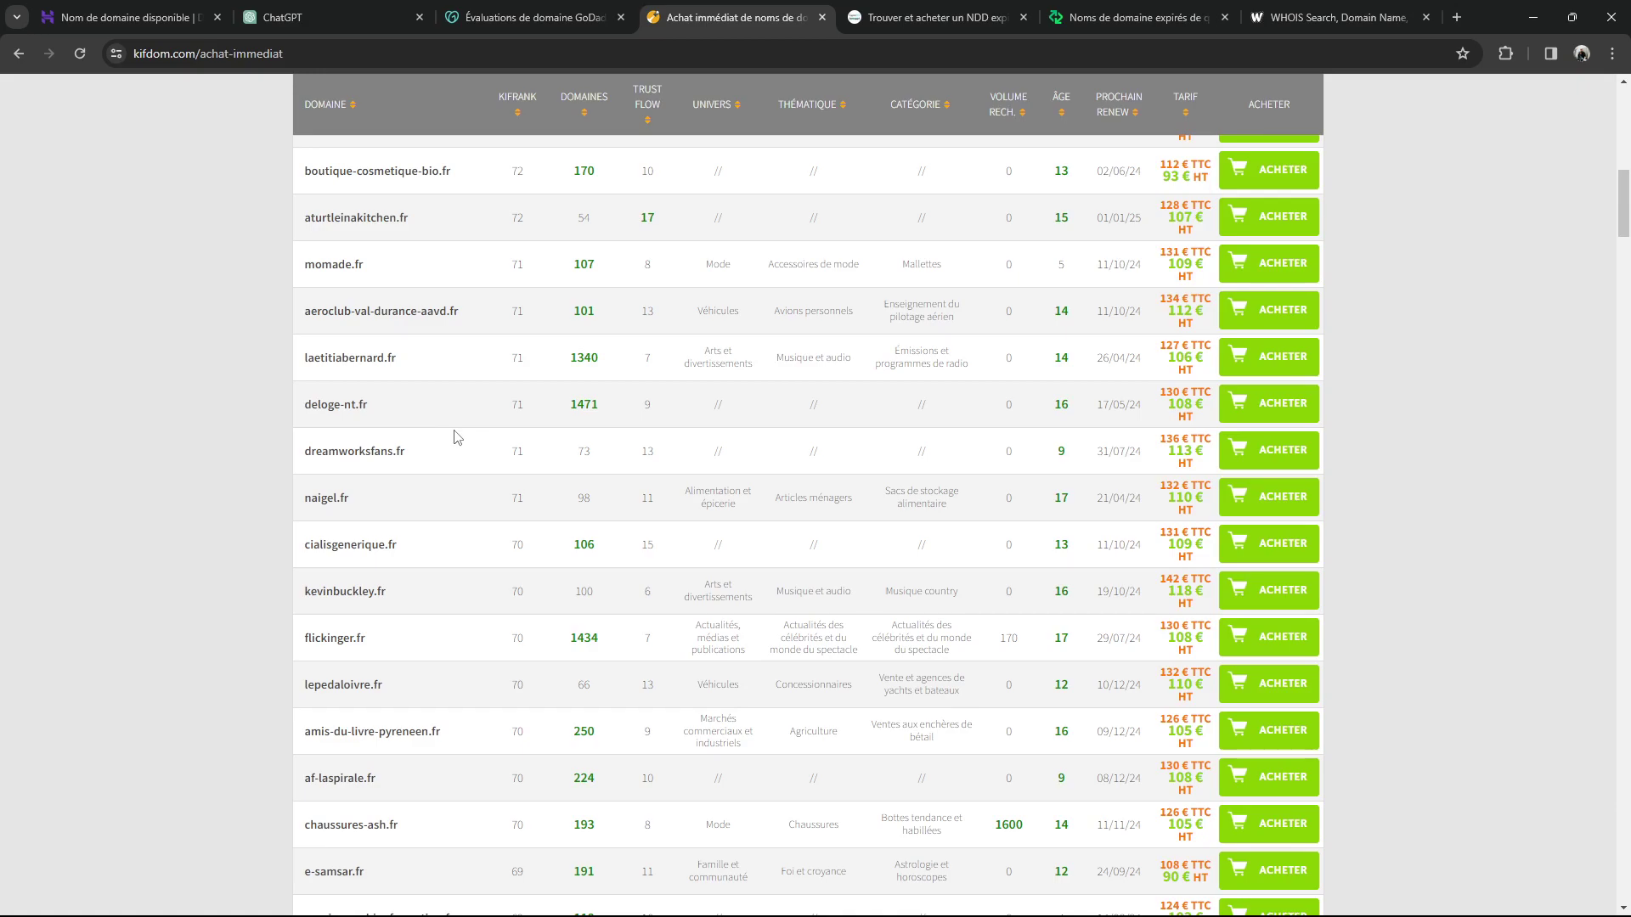
pyautogui.scroll(8, 448, 531)
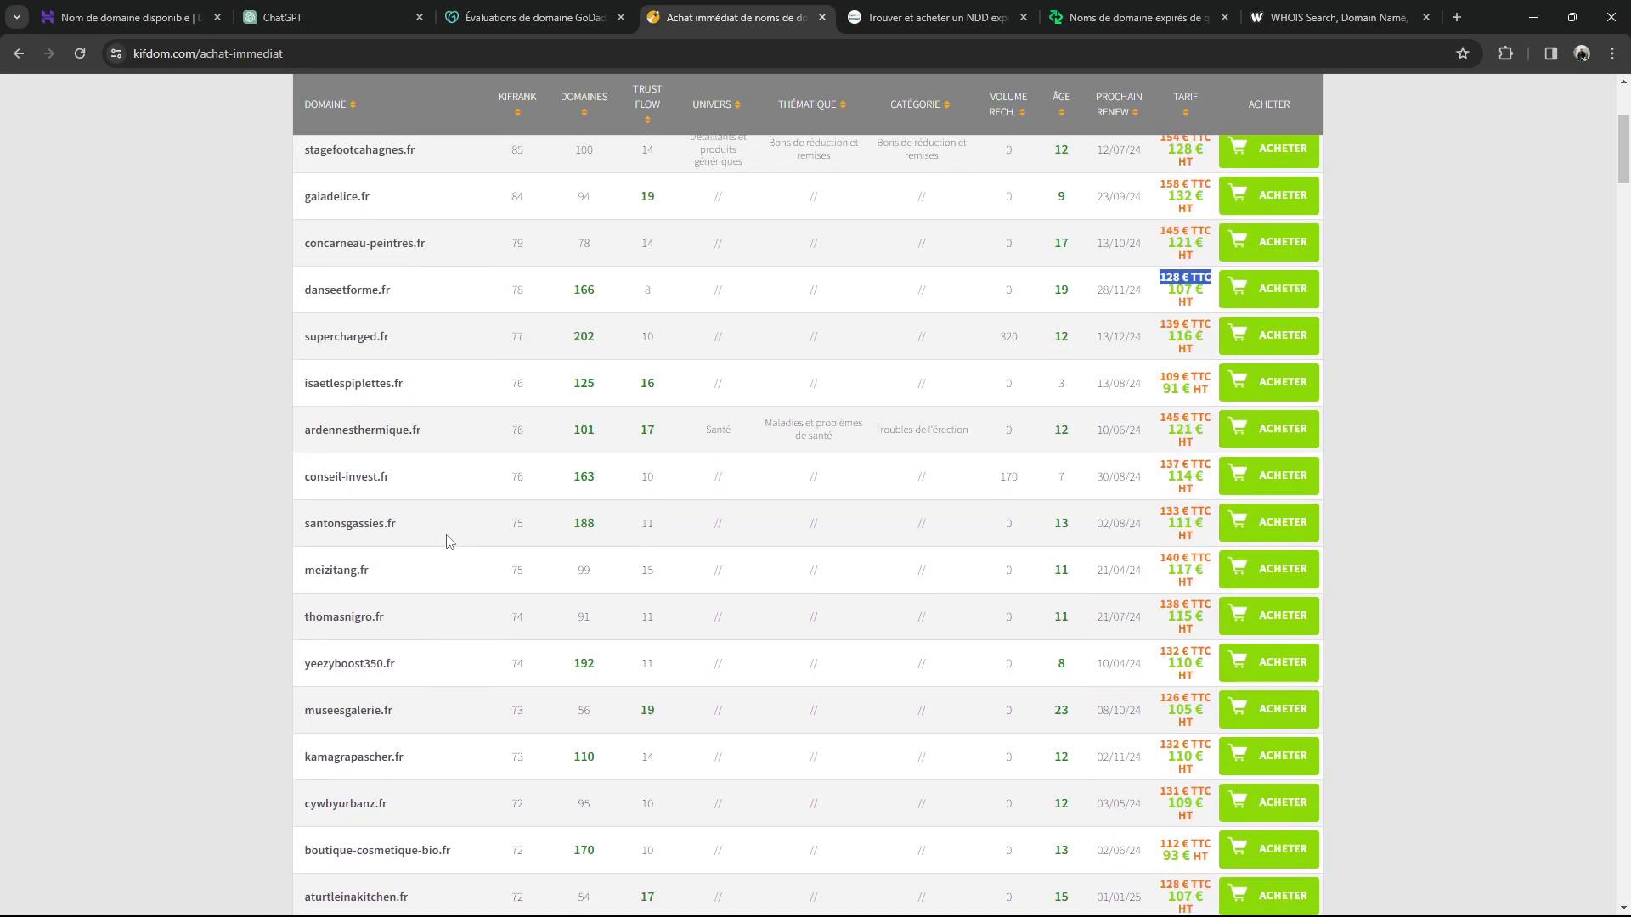
pyautogui.scroll(-3, 449, 541)
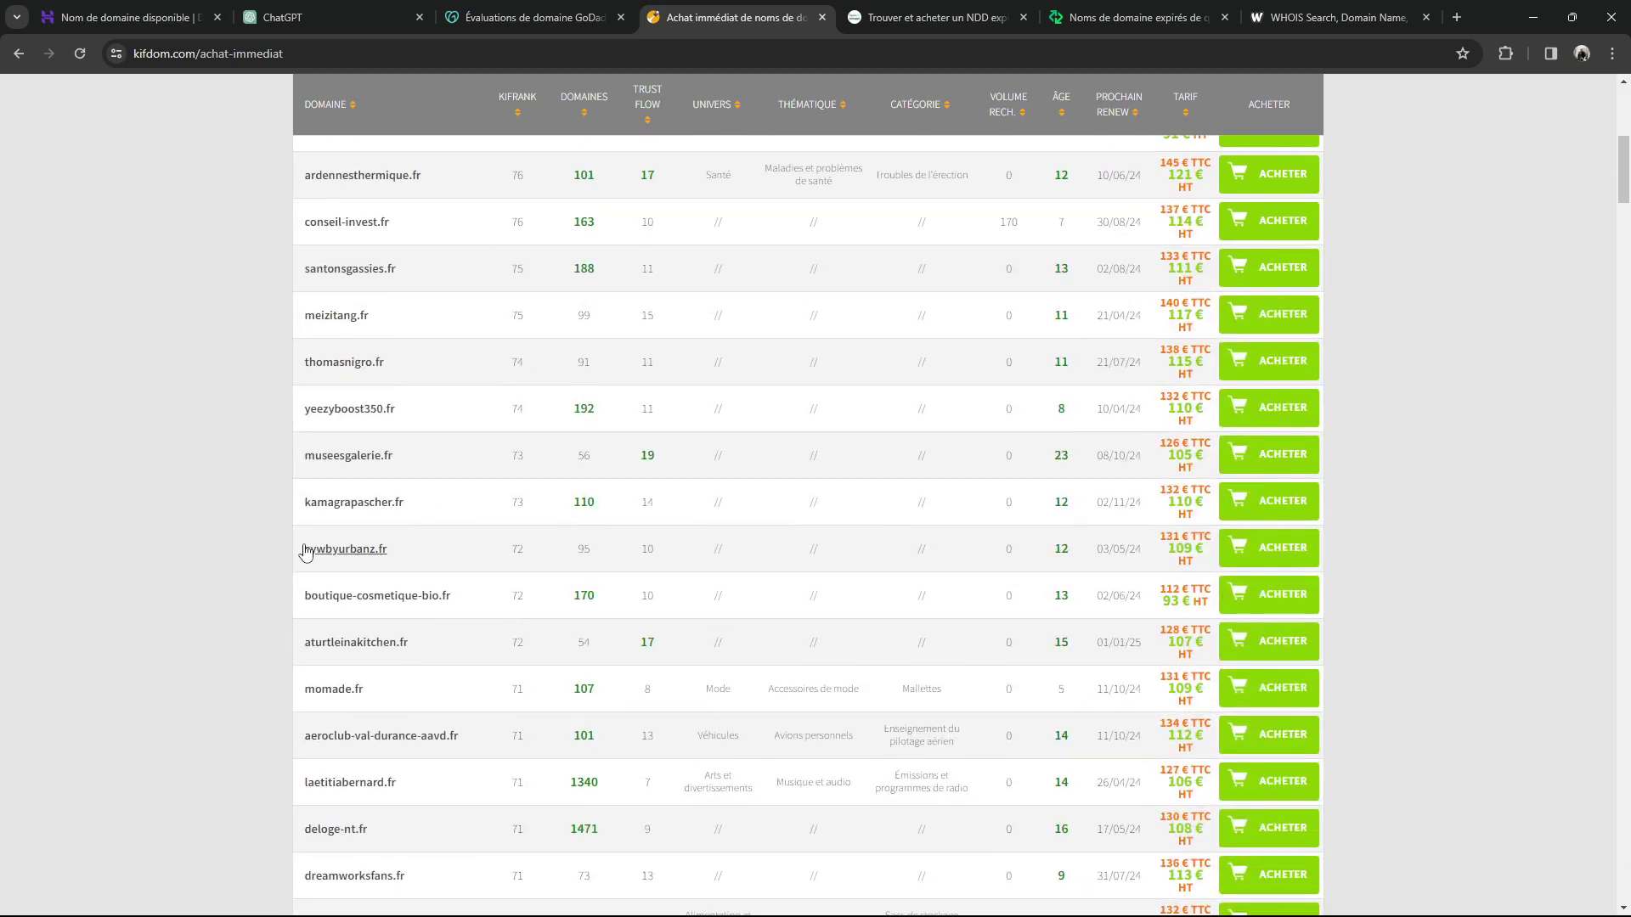
pyautogui.moveTo(305, 548); pyautogui.dragTo(404, 557)
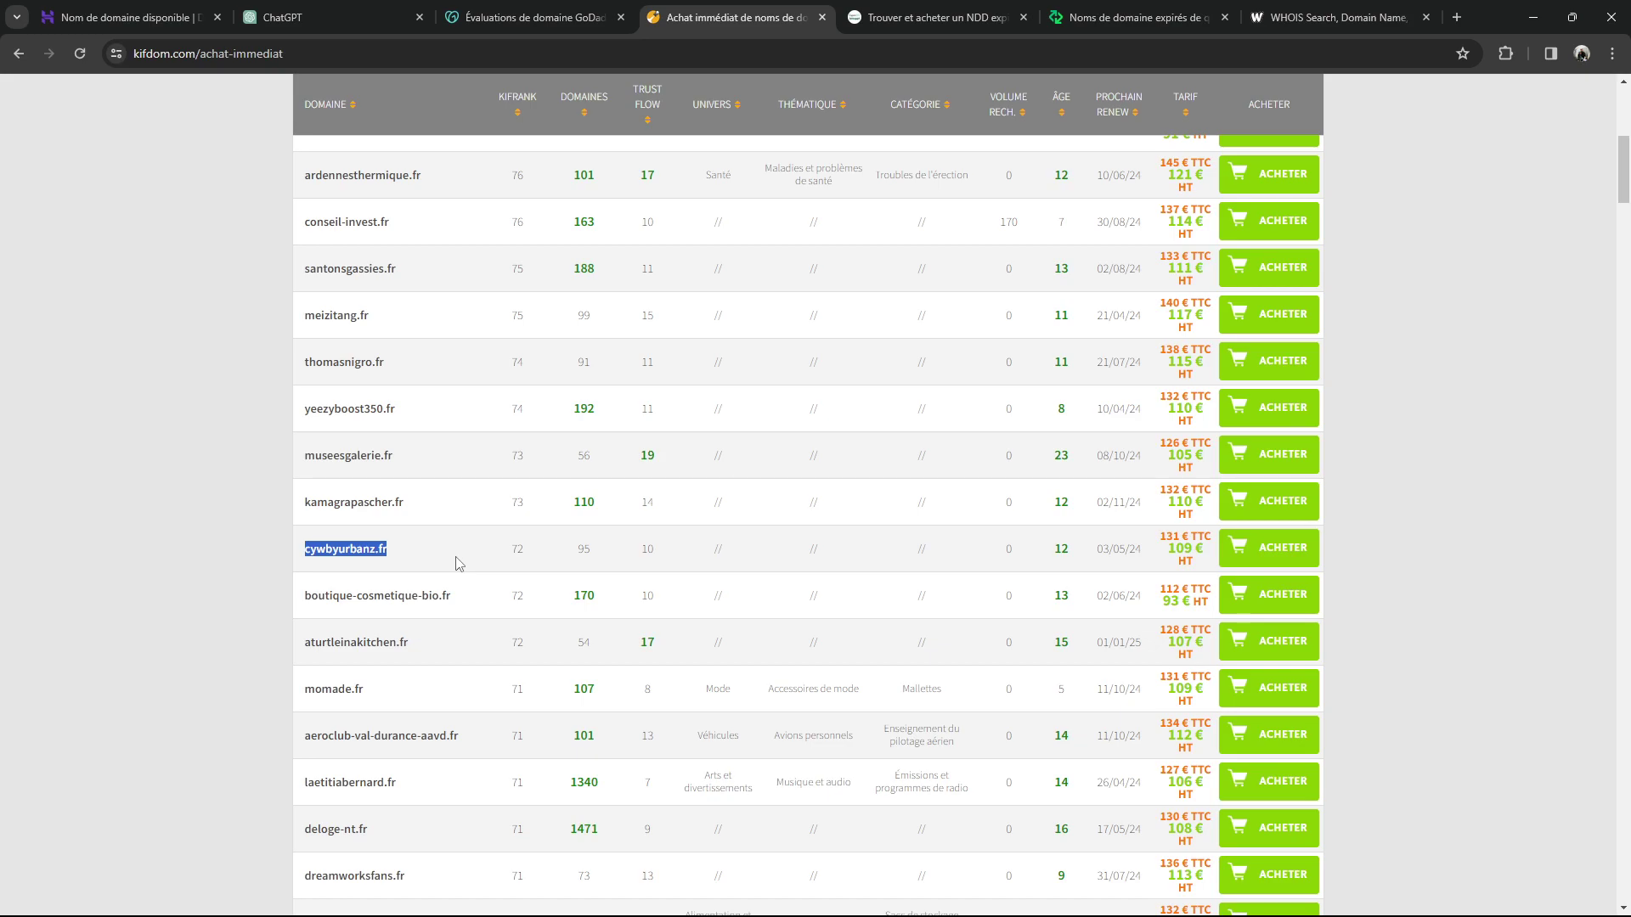
pyautogui.scroll(-2, 458, 563)
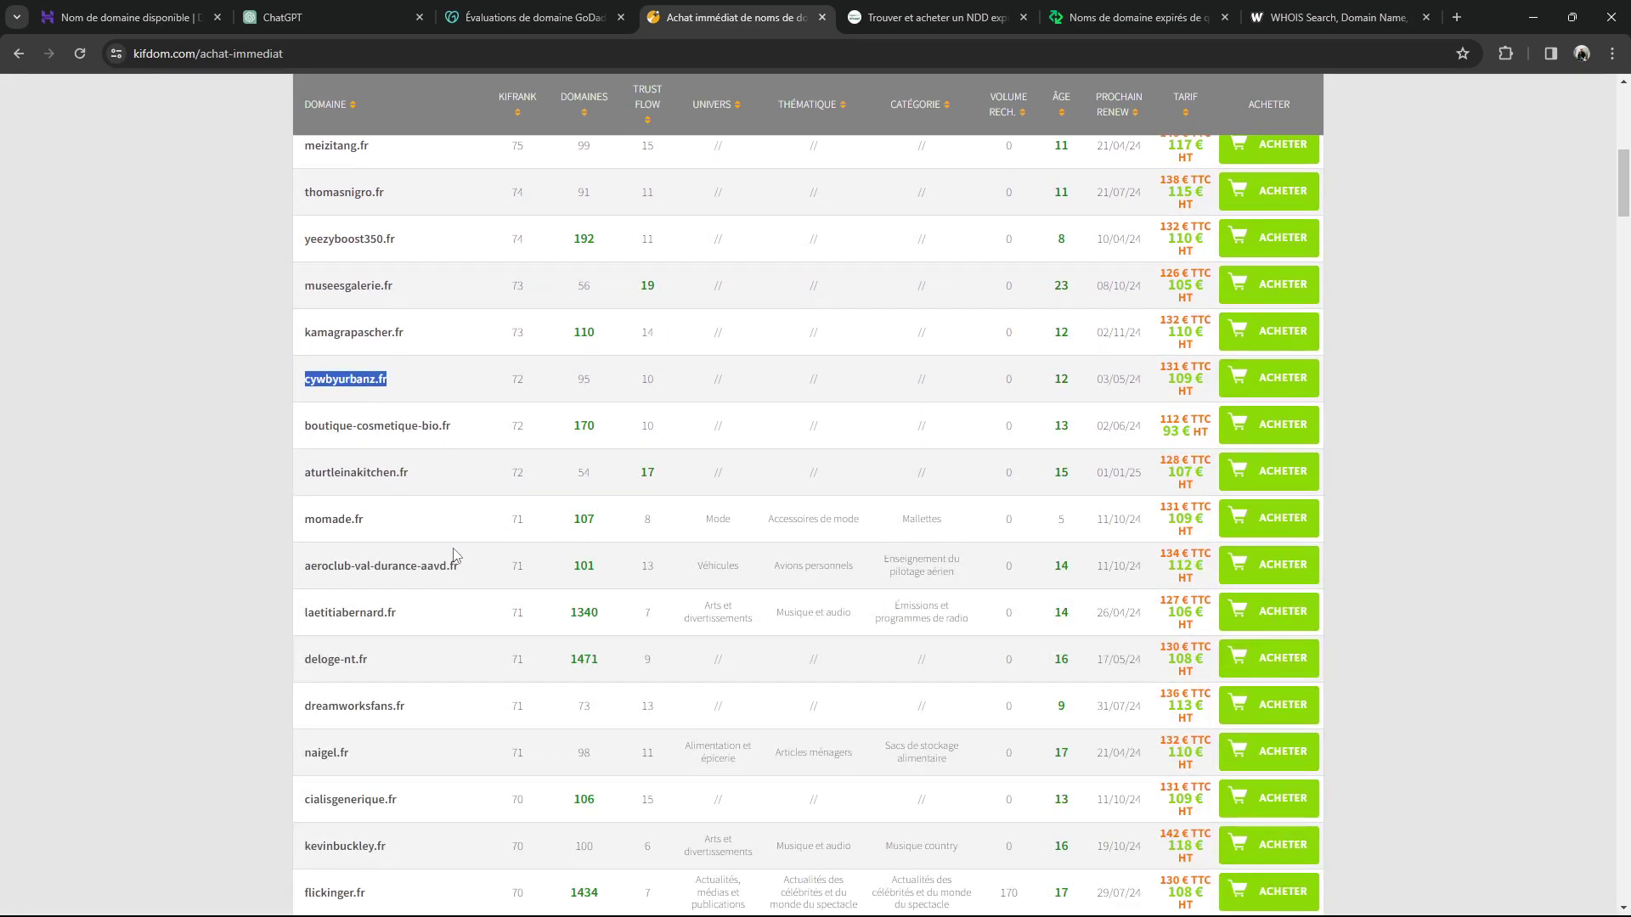
pyautogui.scroll(-4, 453, 554)
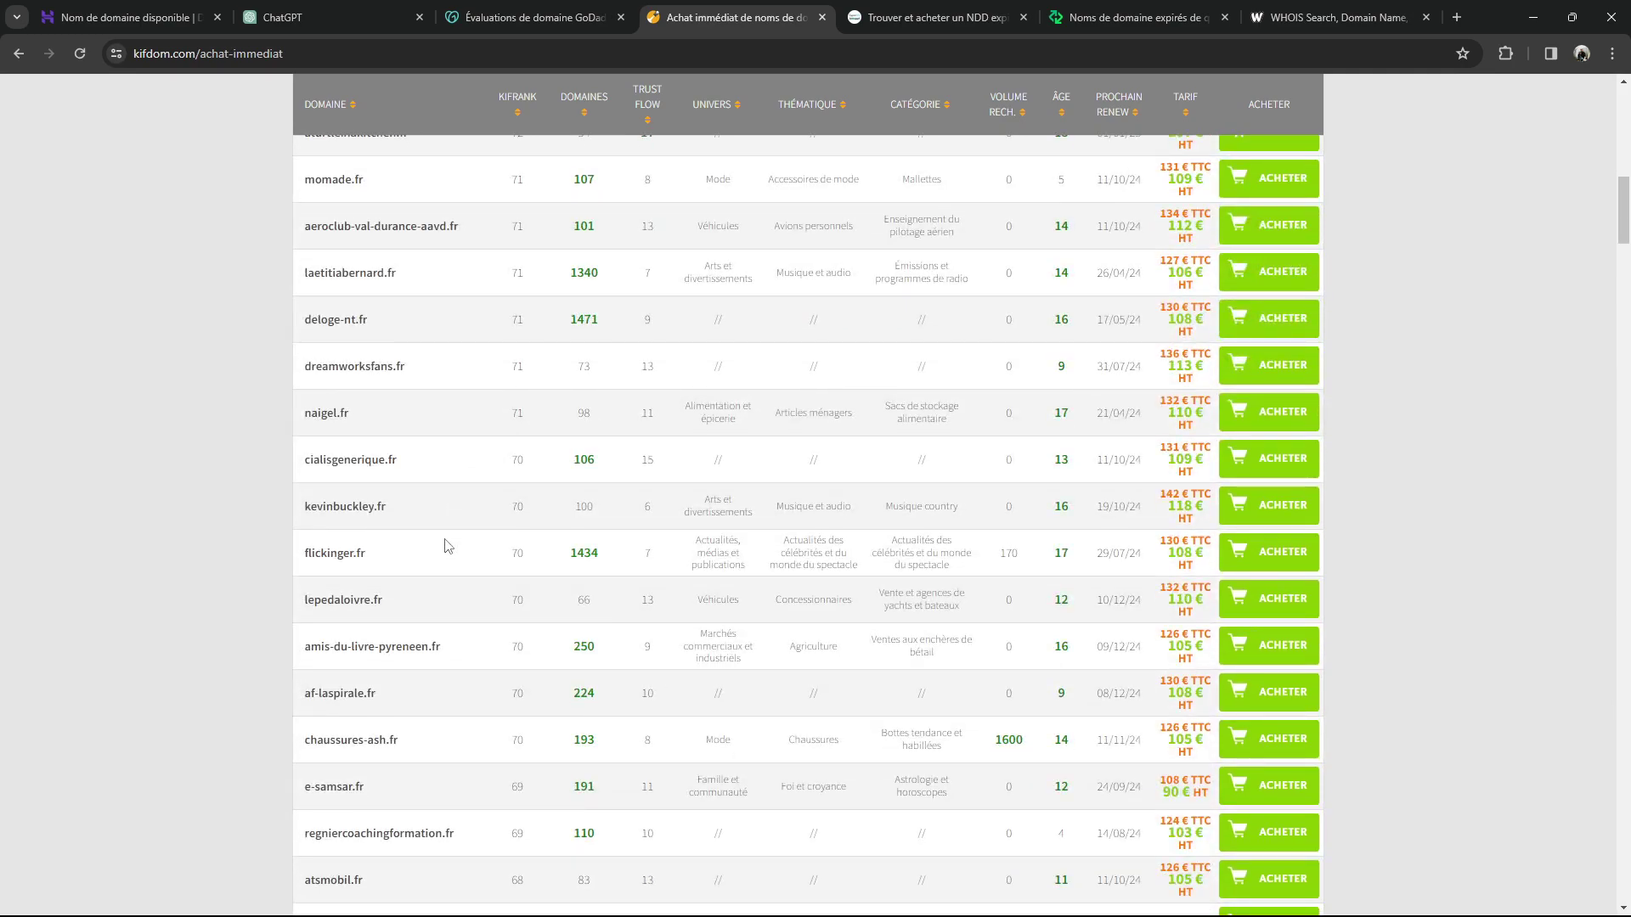
pyautogui.scroll(-2, 257, 541)
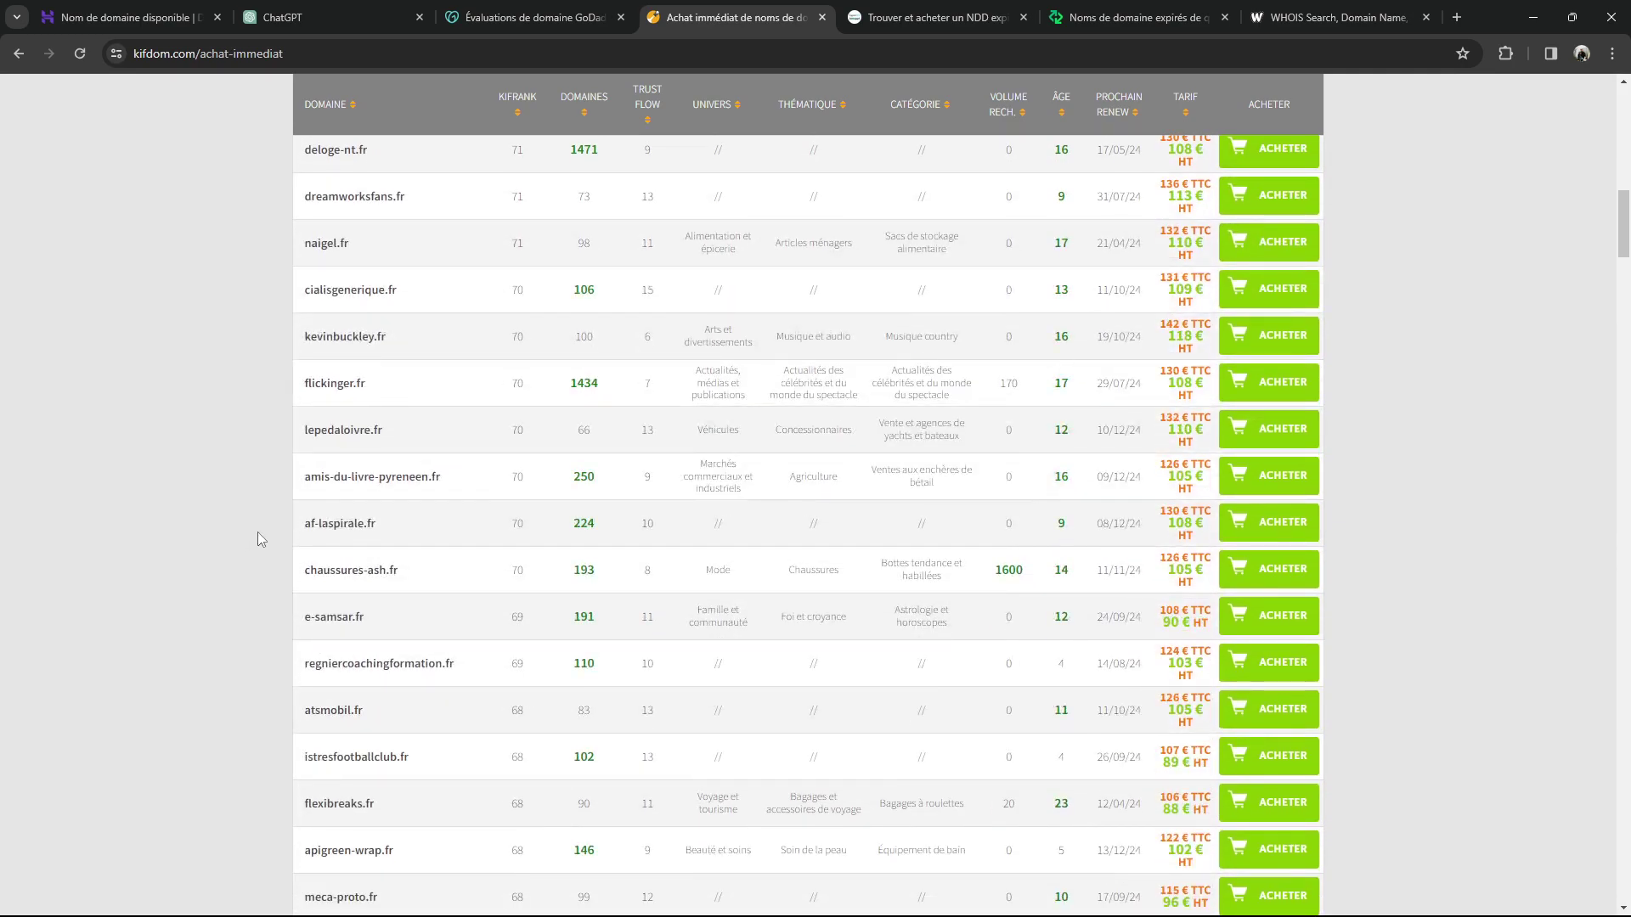
pyautogui.scroll(13, 258, 528)
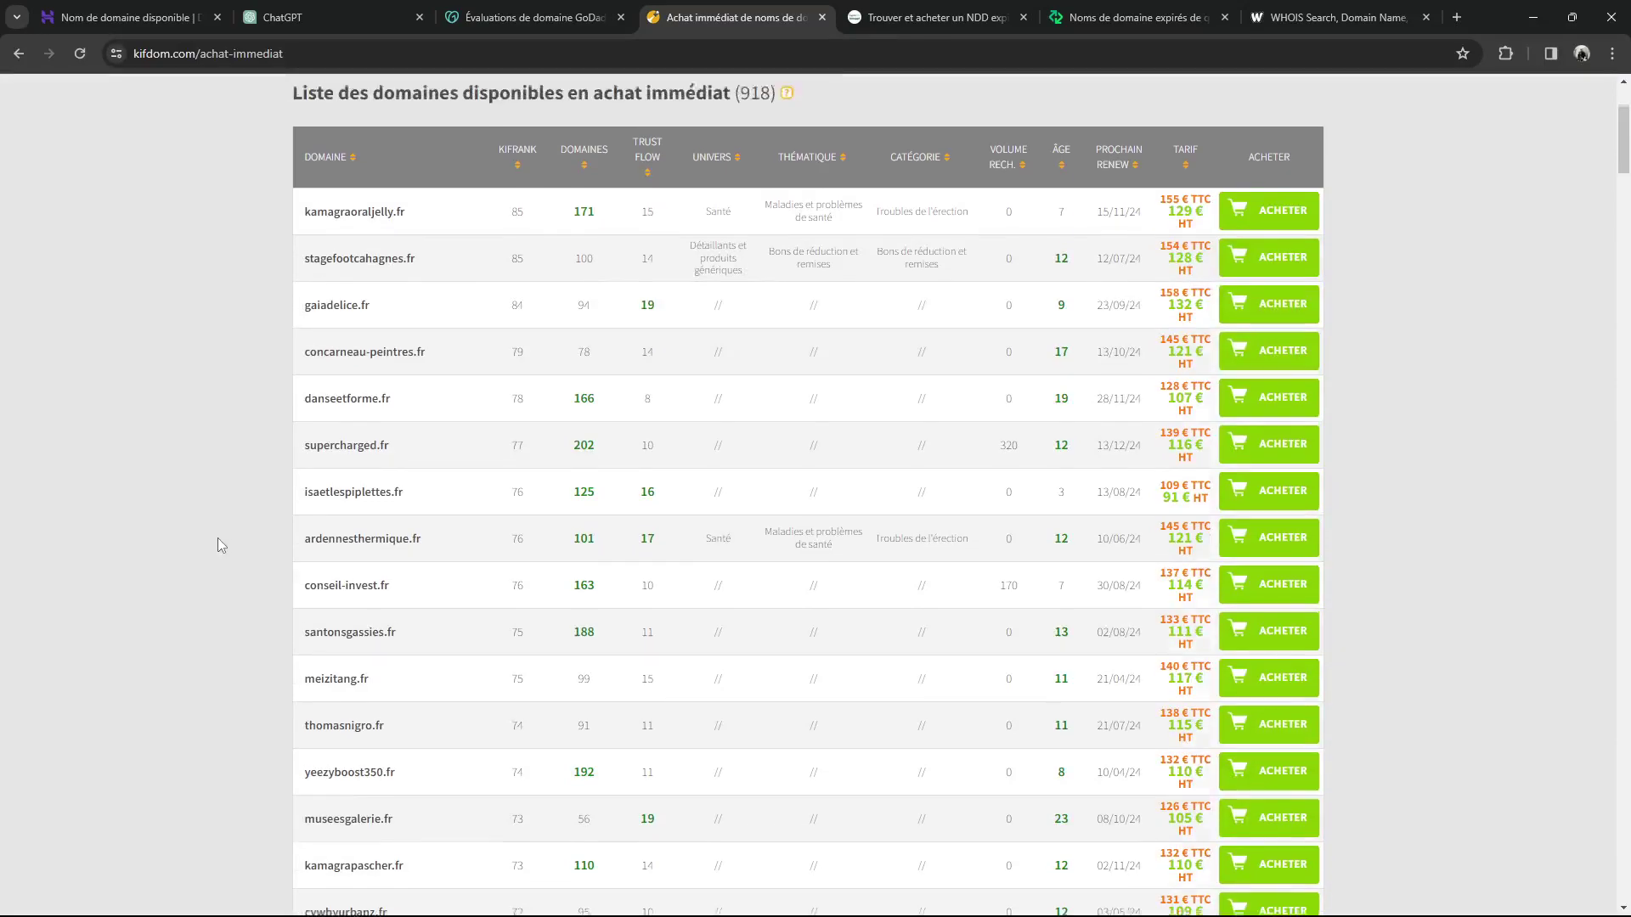
pyautogui.scroll(3, 218, 544)
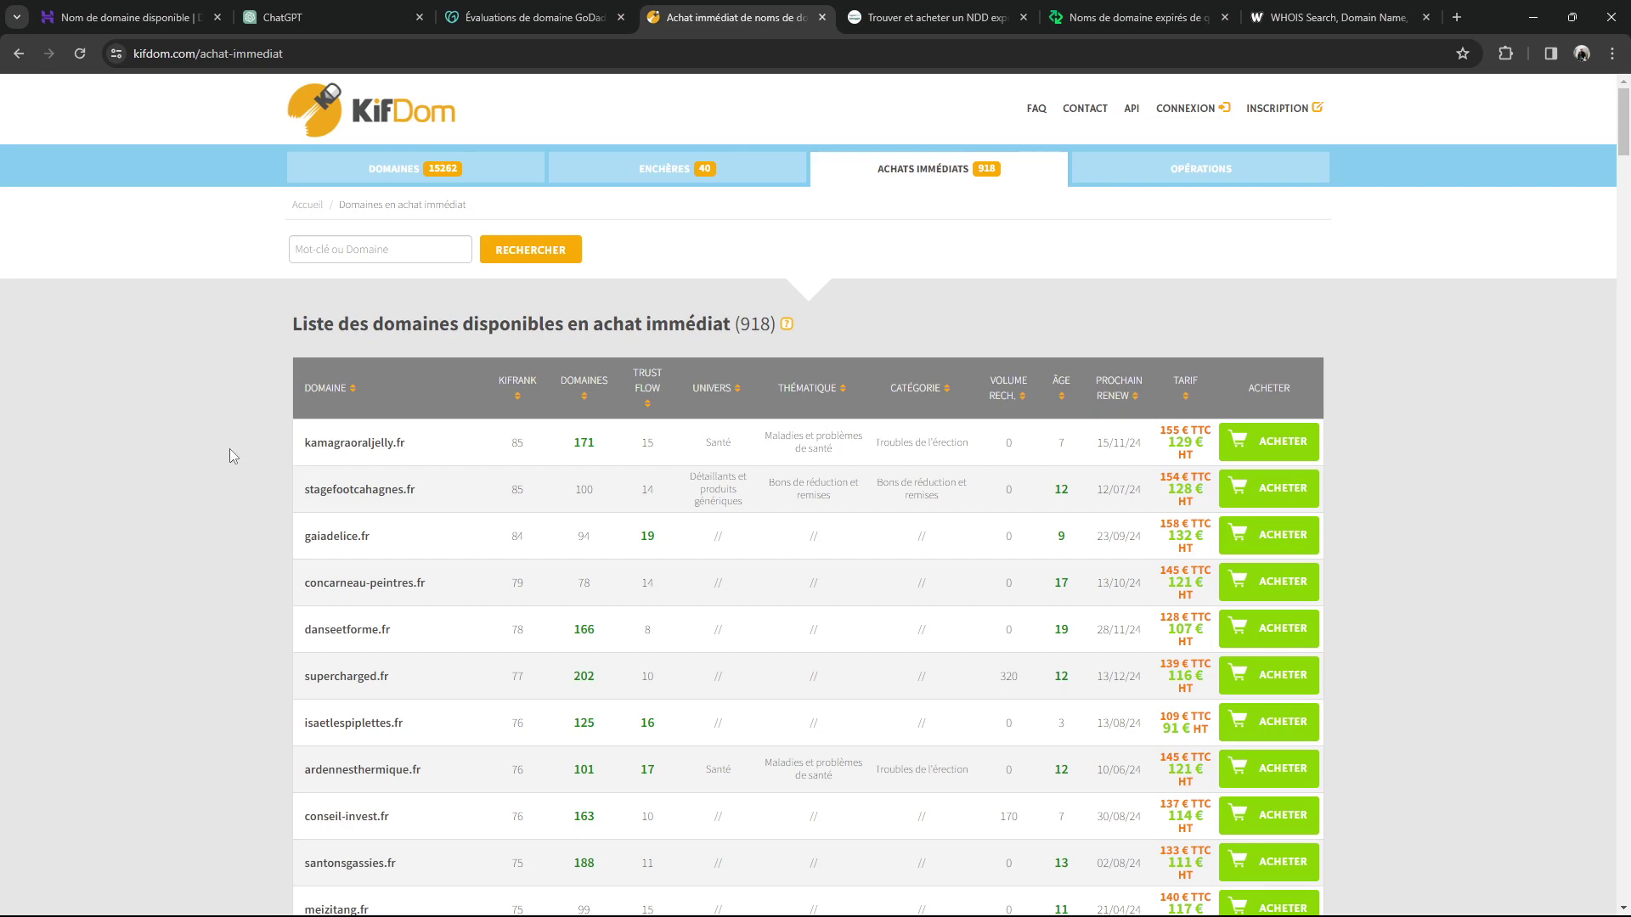
# Switch to the ExpireSEO marketplace and review its latest added domains with their TF, CF, RD, prices and descriptions
pyautogui.click(920, 19)
pyautogui.click(732, 17)
pyautogui.click(934, 17)
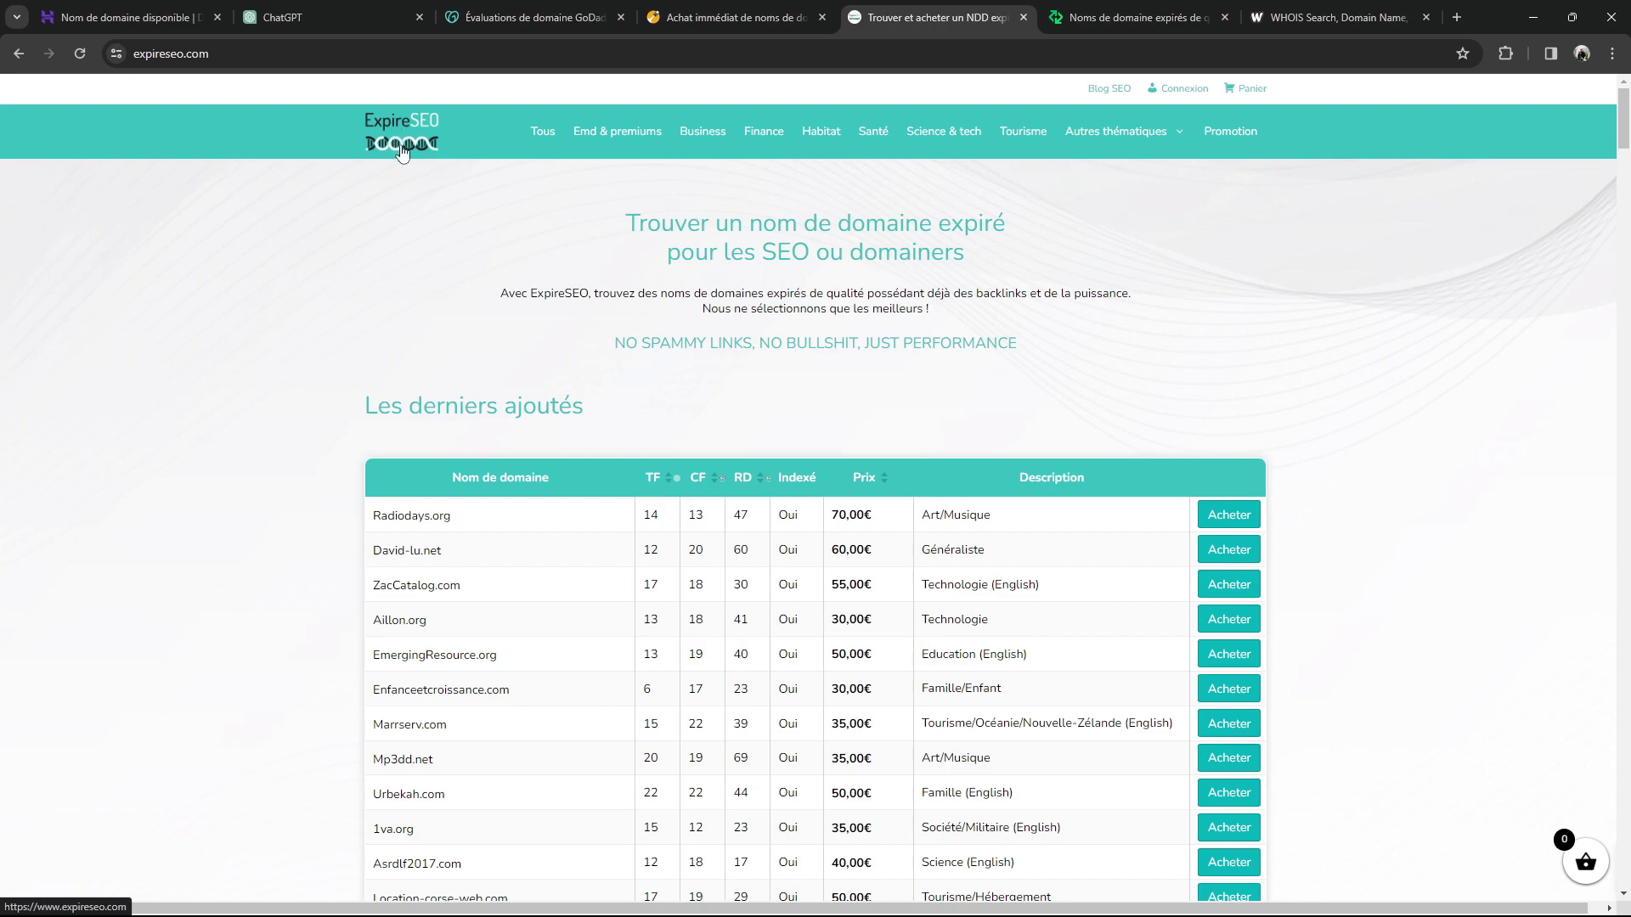
pyautogui.scroll(-3, 527, 340)
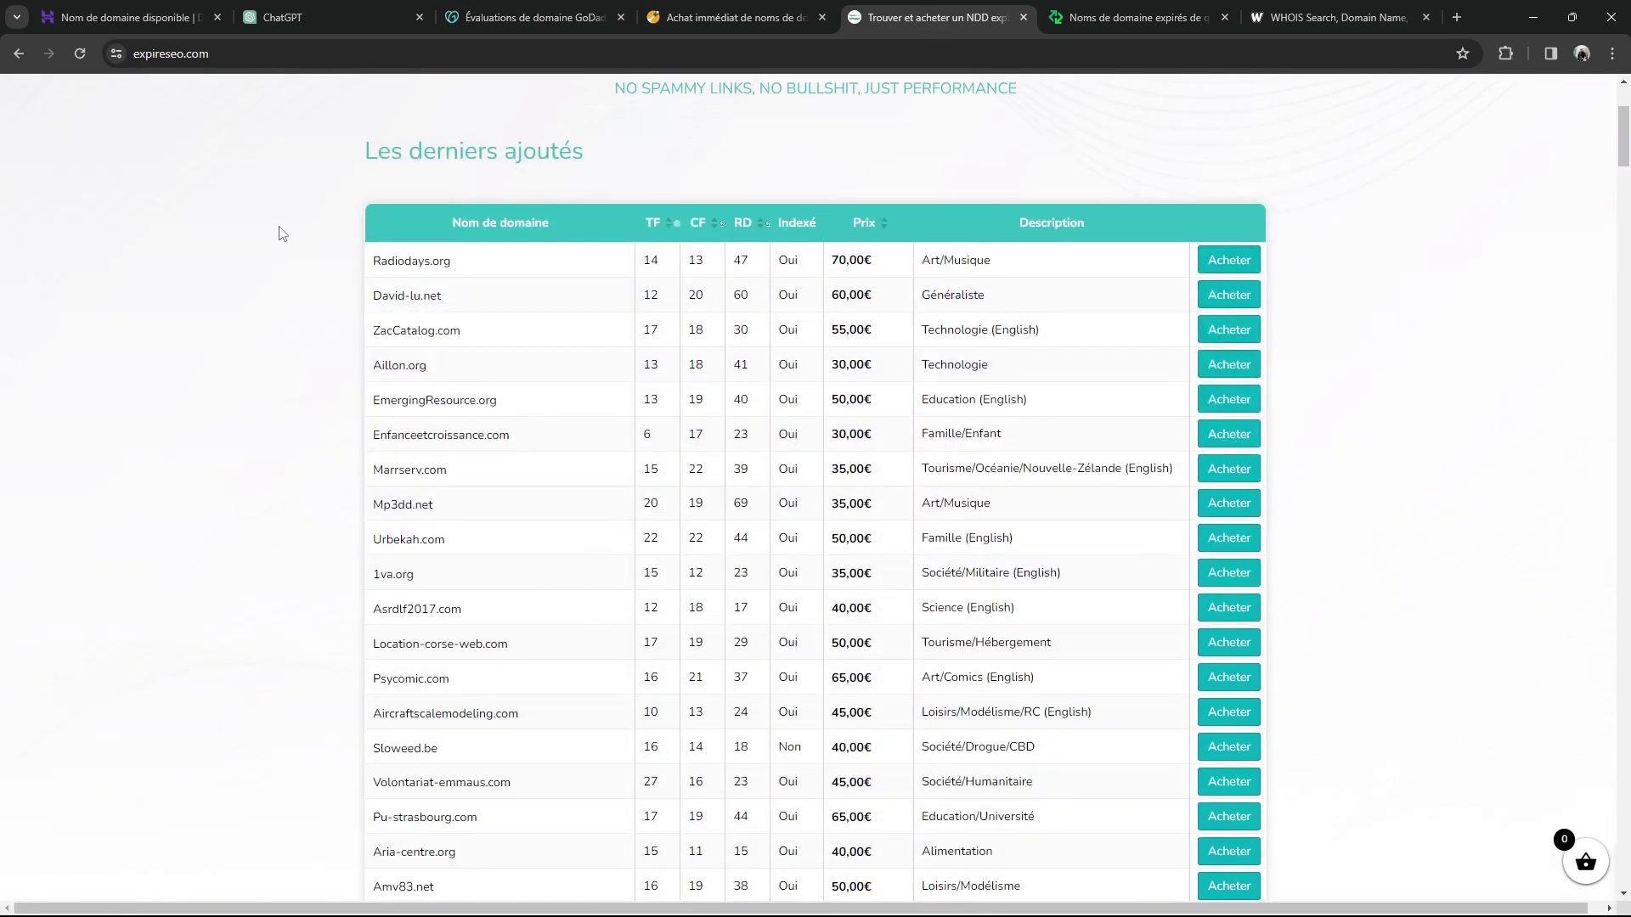
pyautogui.scroll(-1, 679, 221)
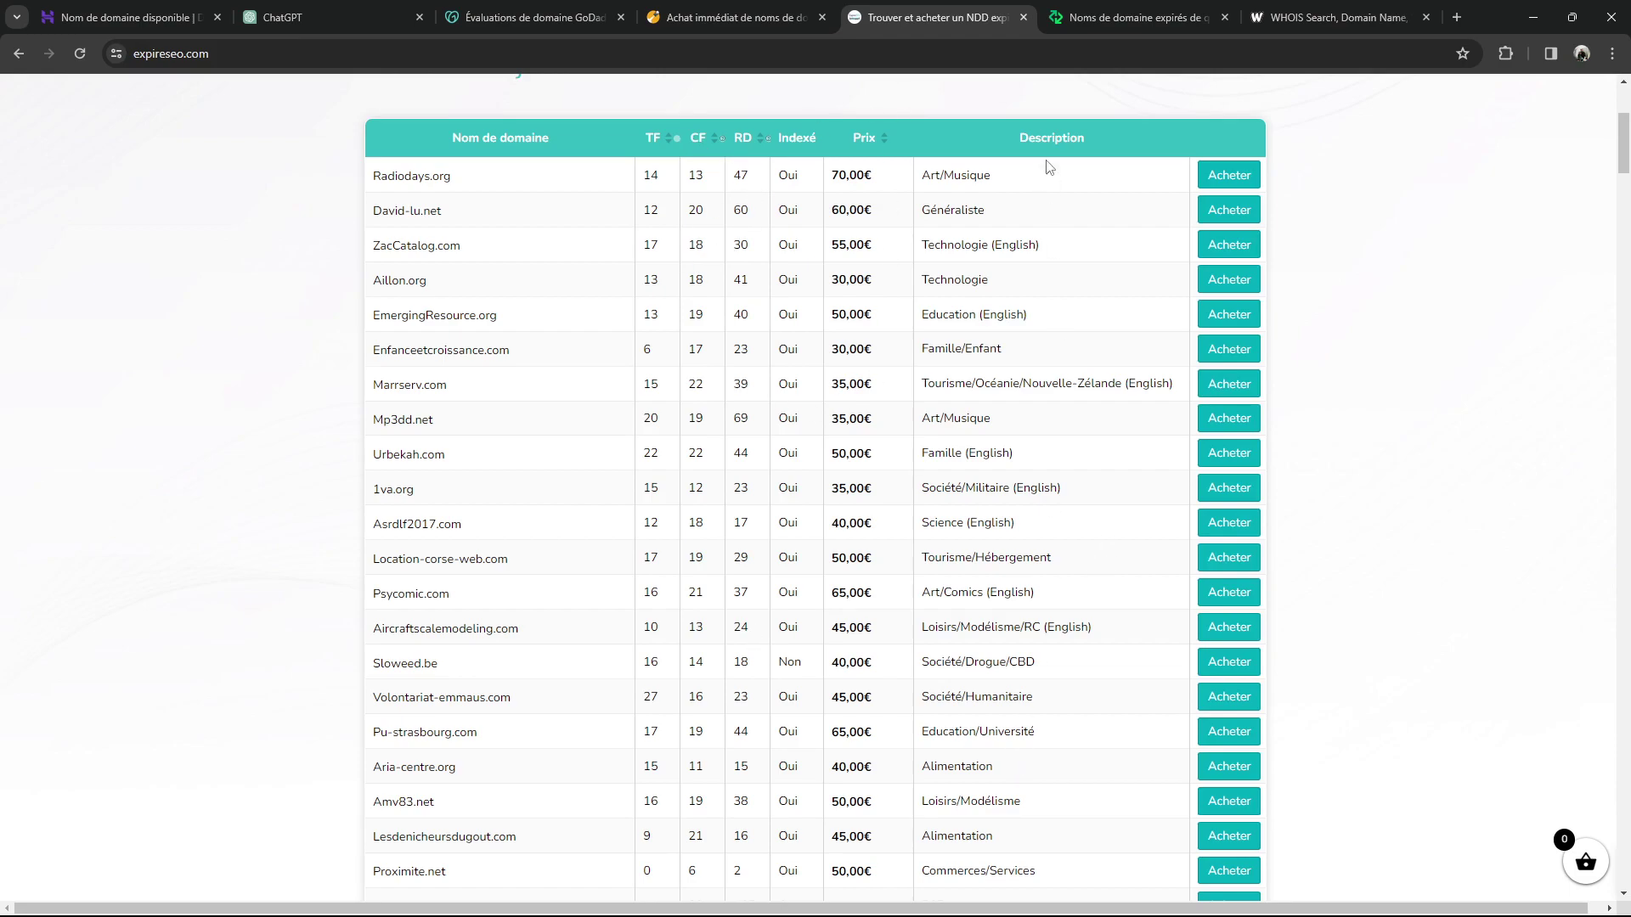
pyautogui.scroll(-3, 1068, 616)
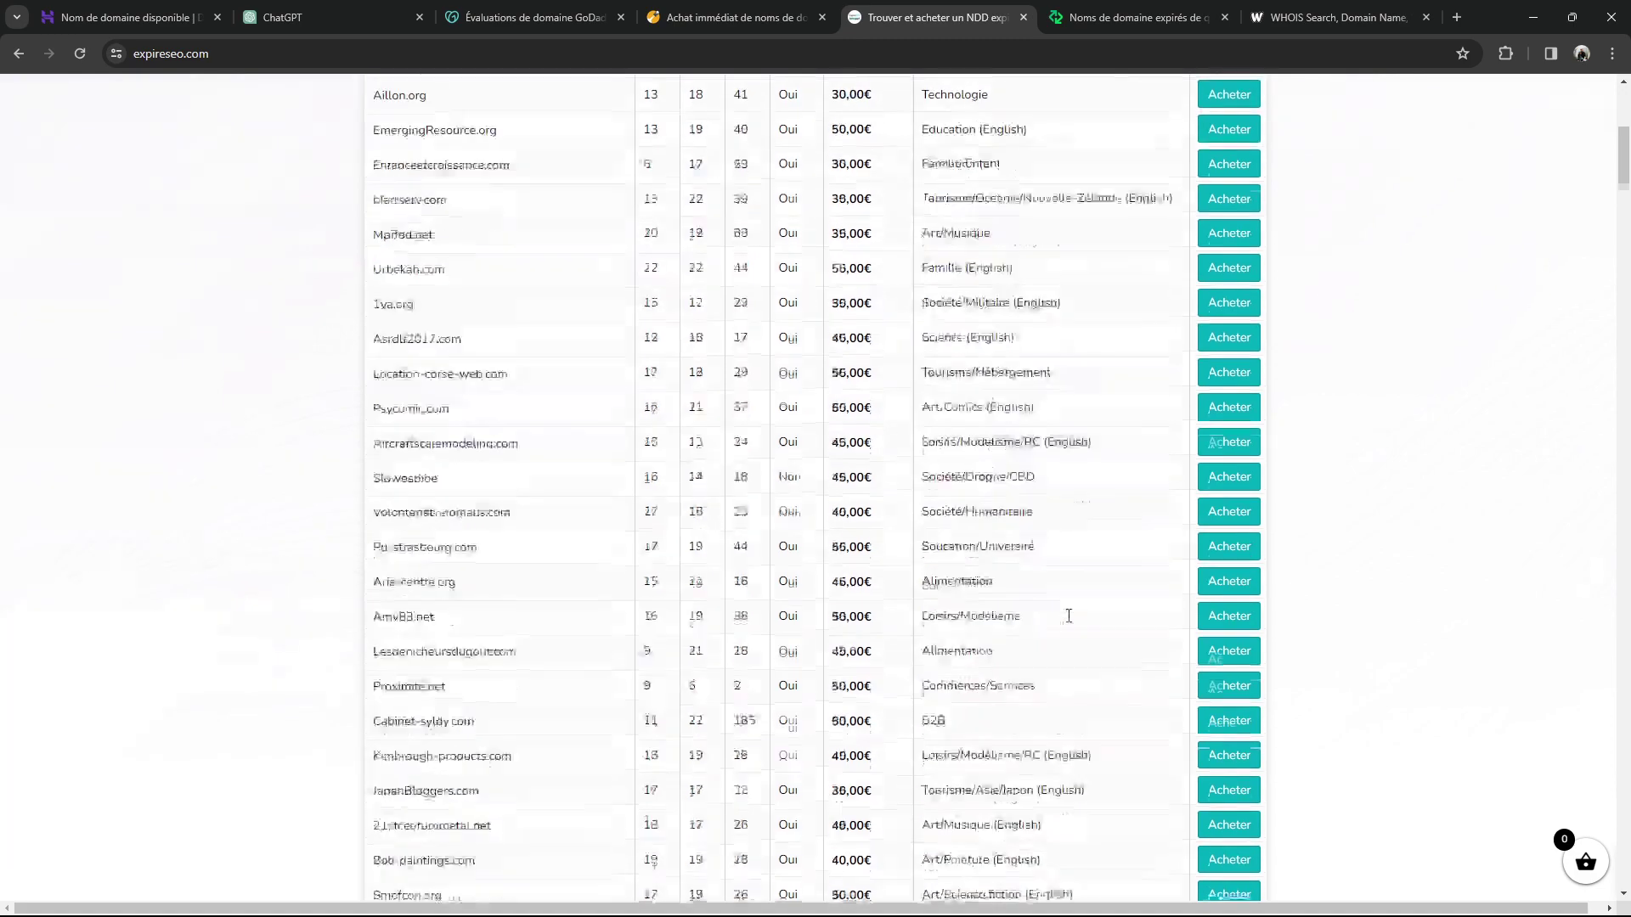
pyautogui.scroll(-4, 1069, 616)
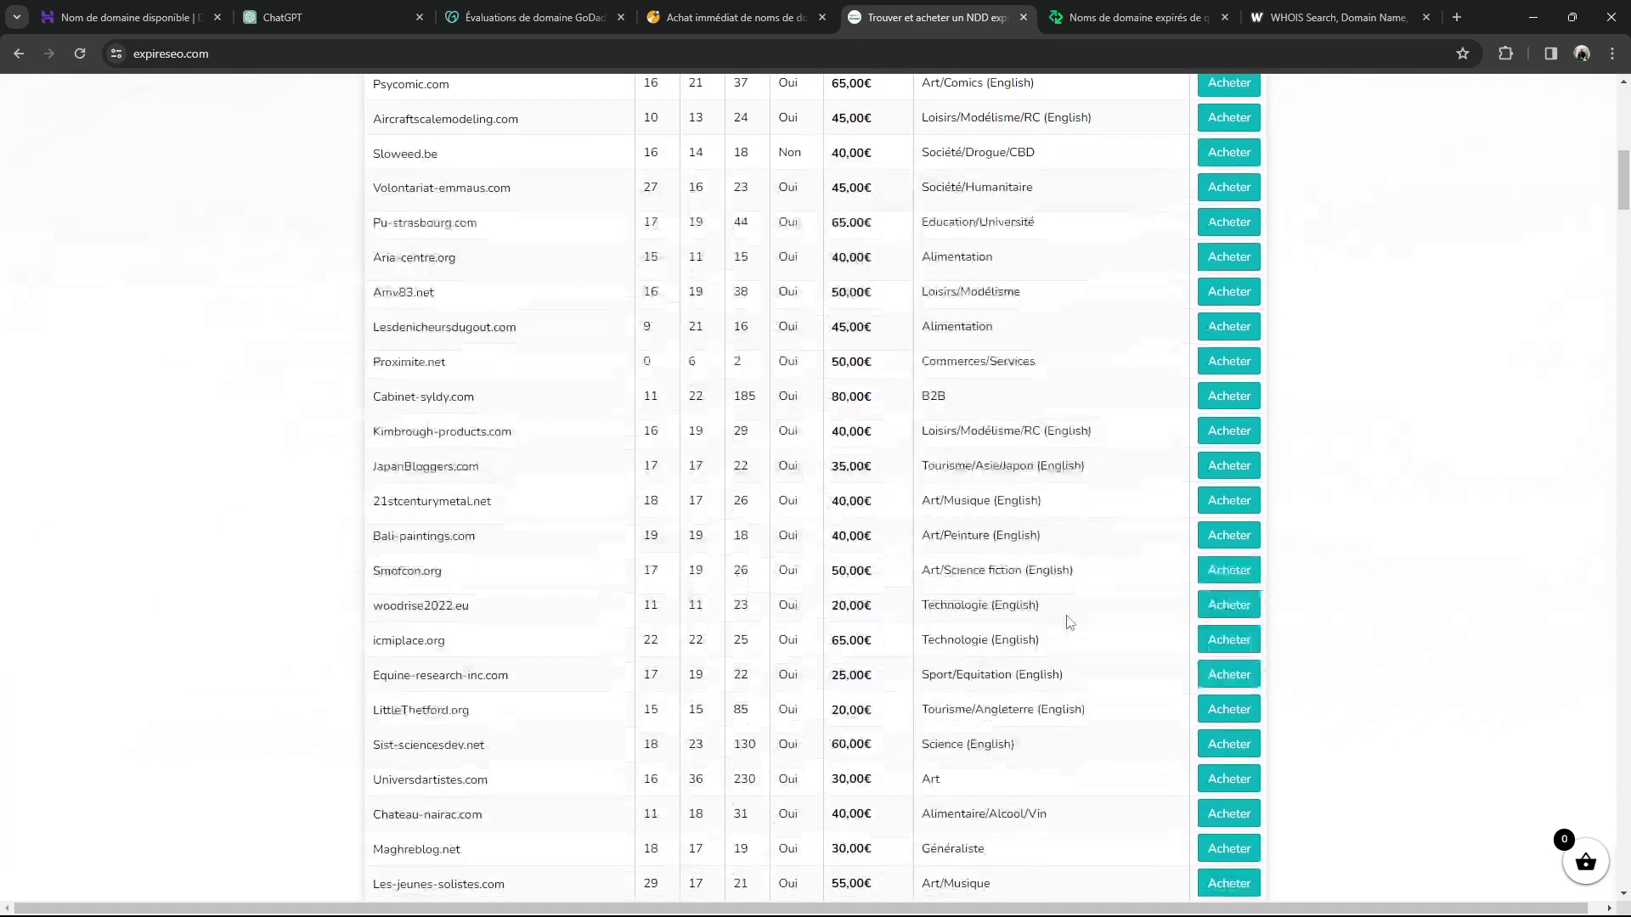
# Switch to the DomExpire site and review its list of expired domains up for auction
pyautogui.click(1093, 22)
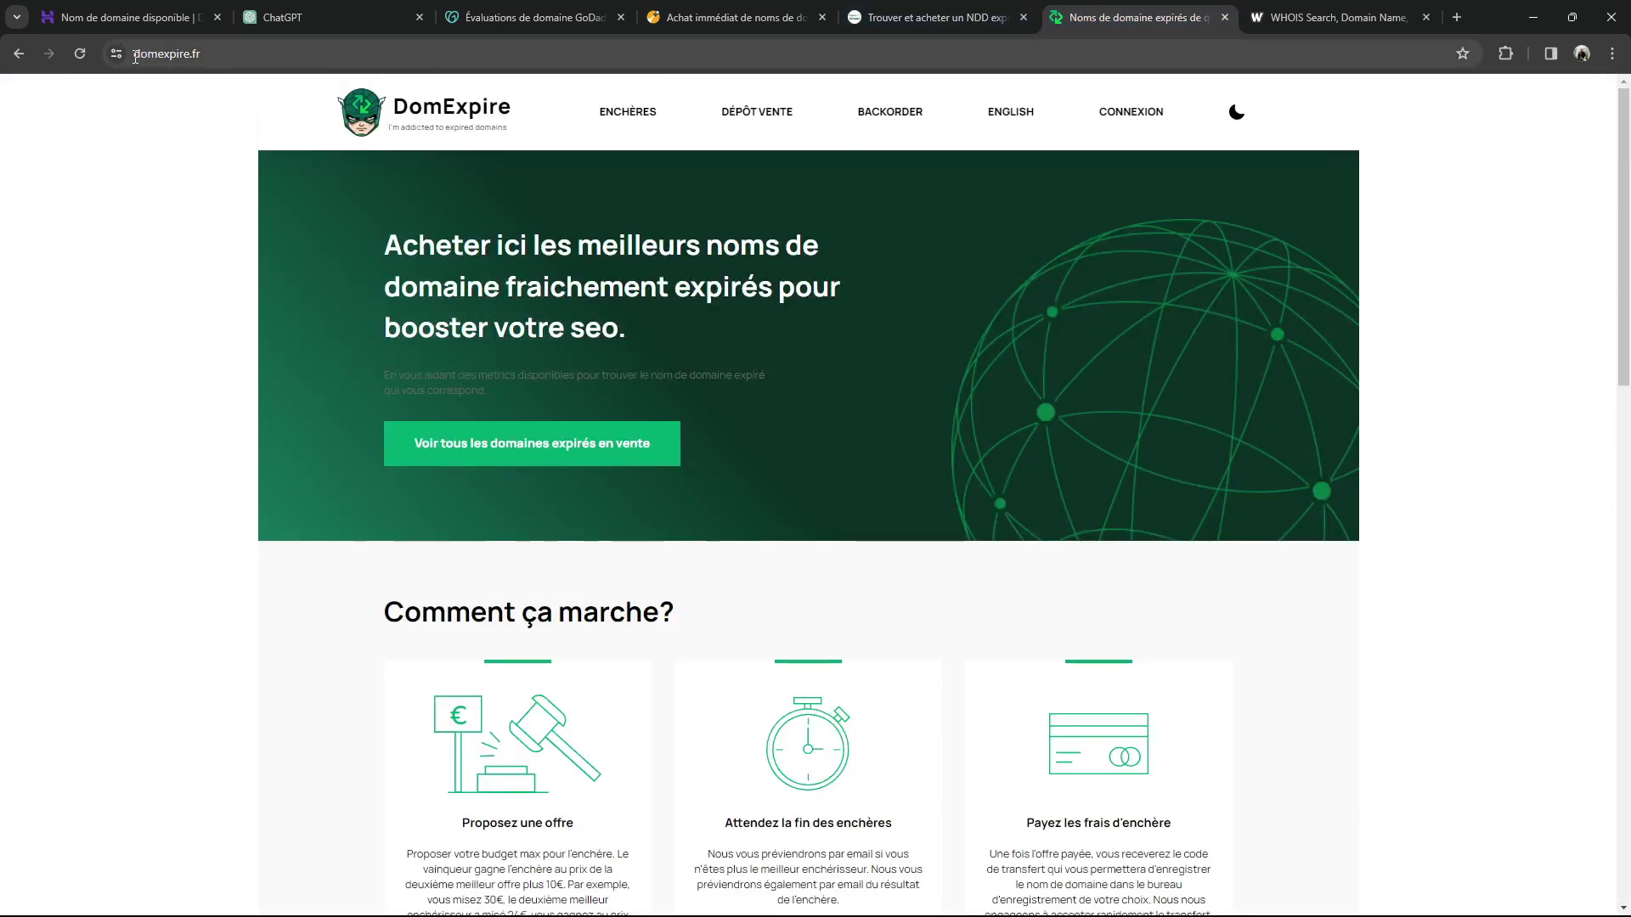
pyautogui.click(627, 111)
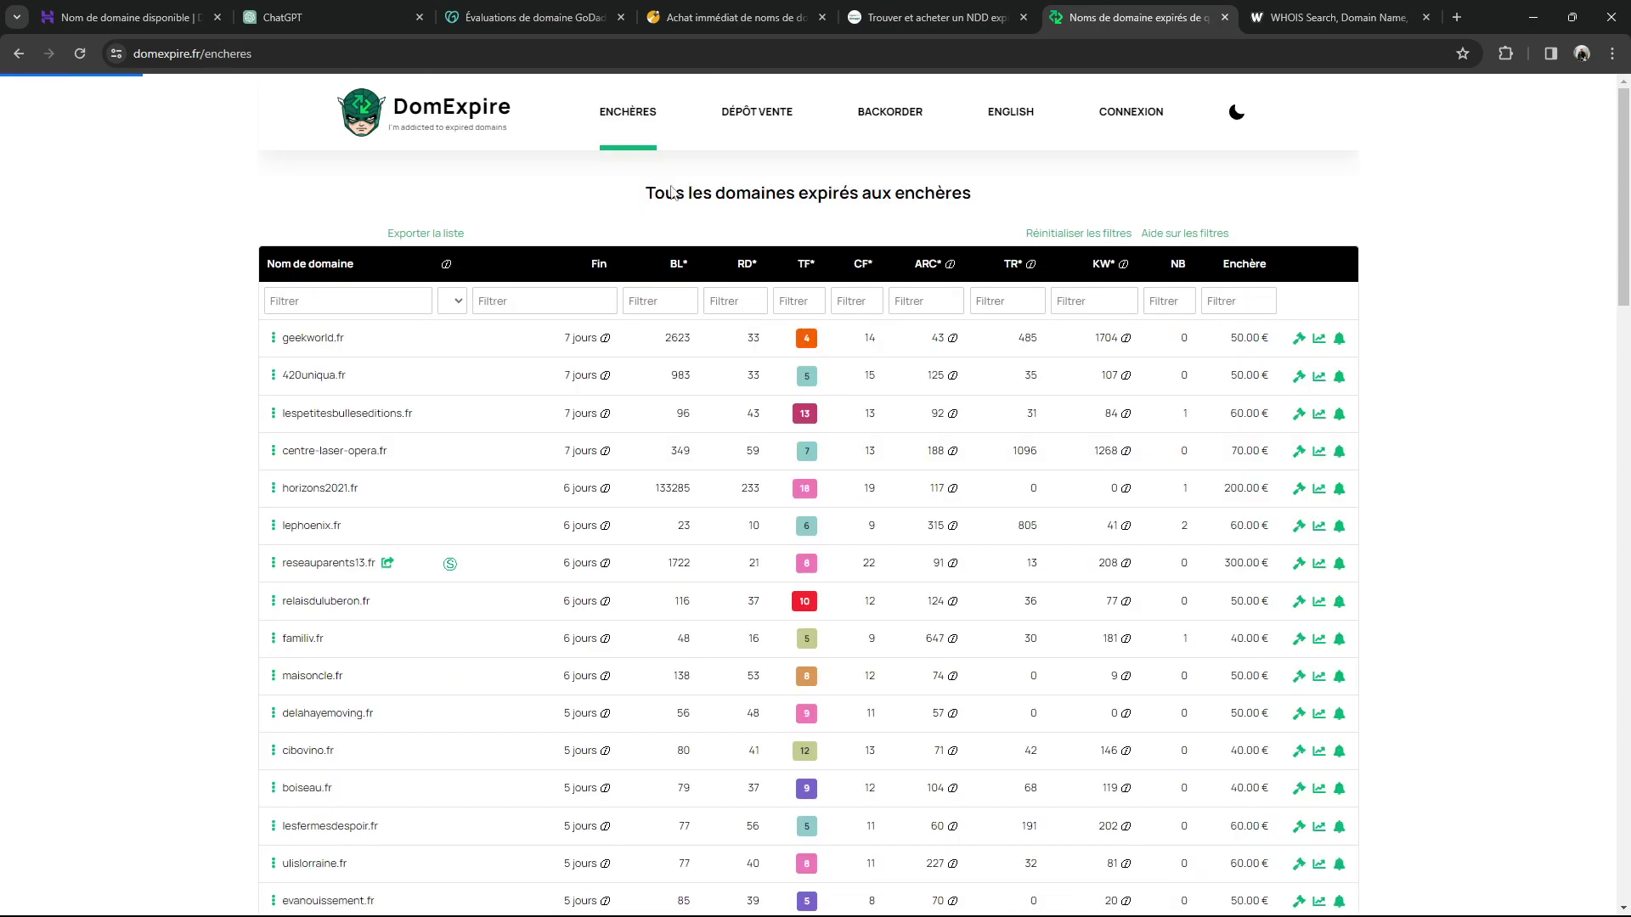
pyautogui.scroll(-3, 838, 419)
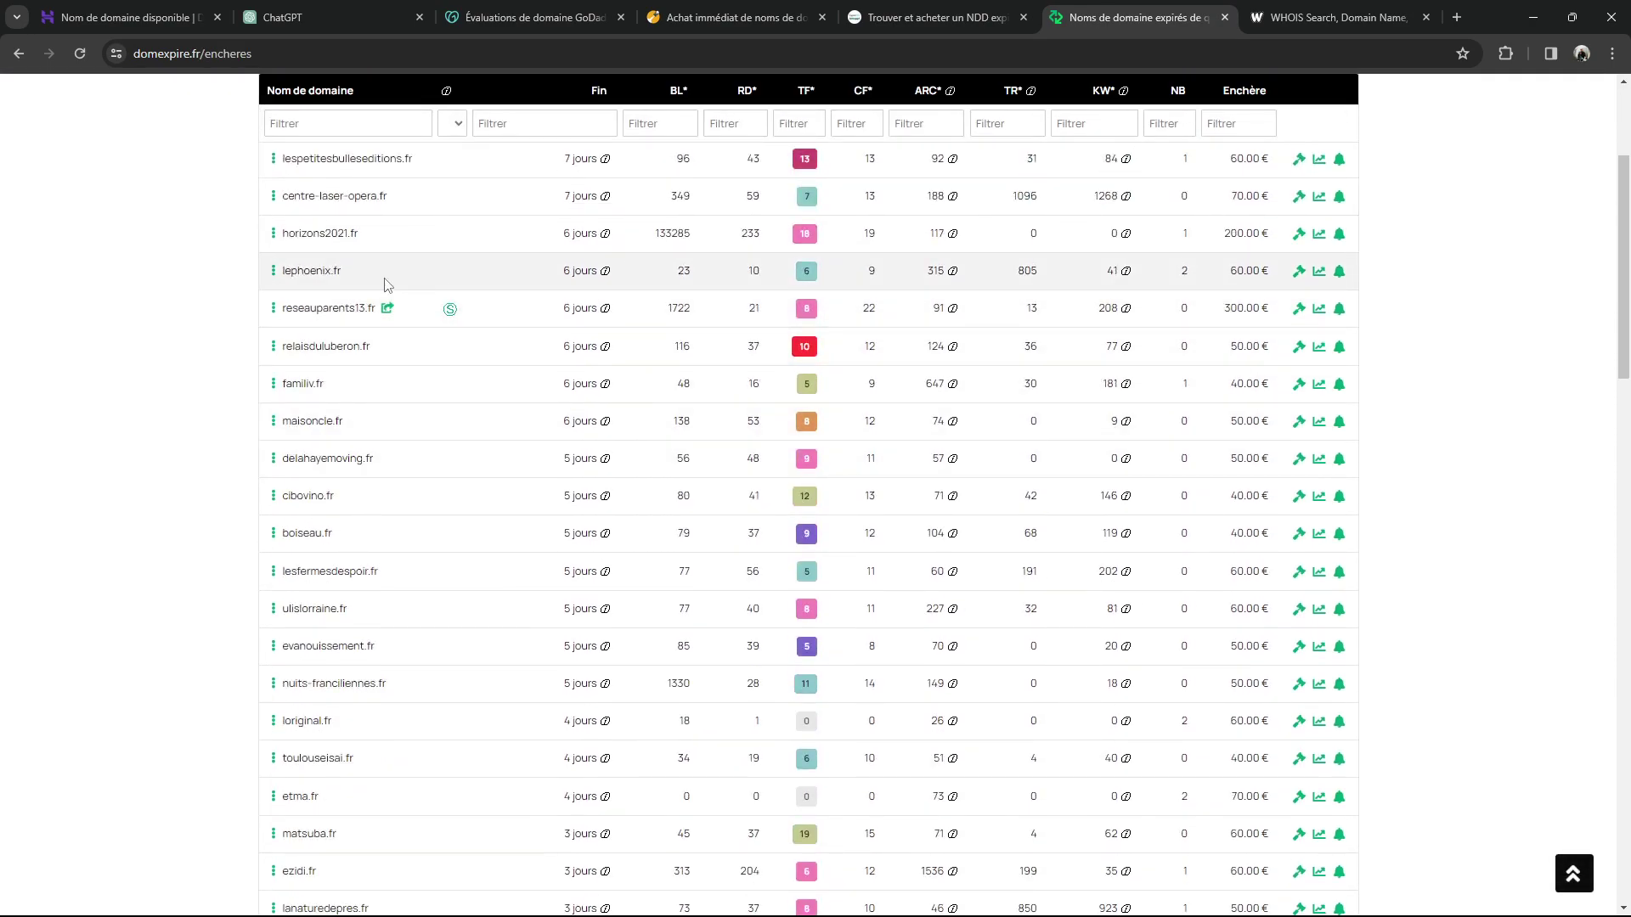
pyautogui.scroll(3, 841, 552)
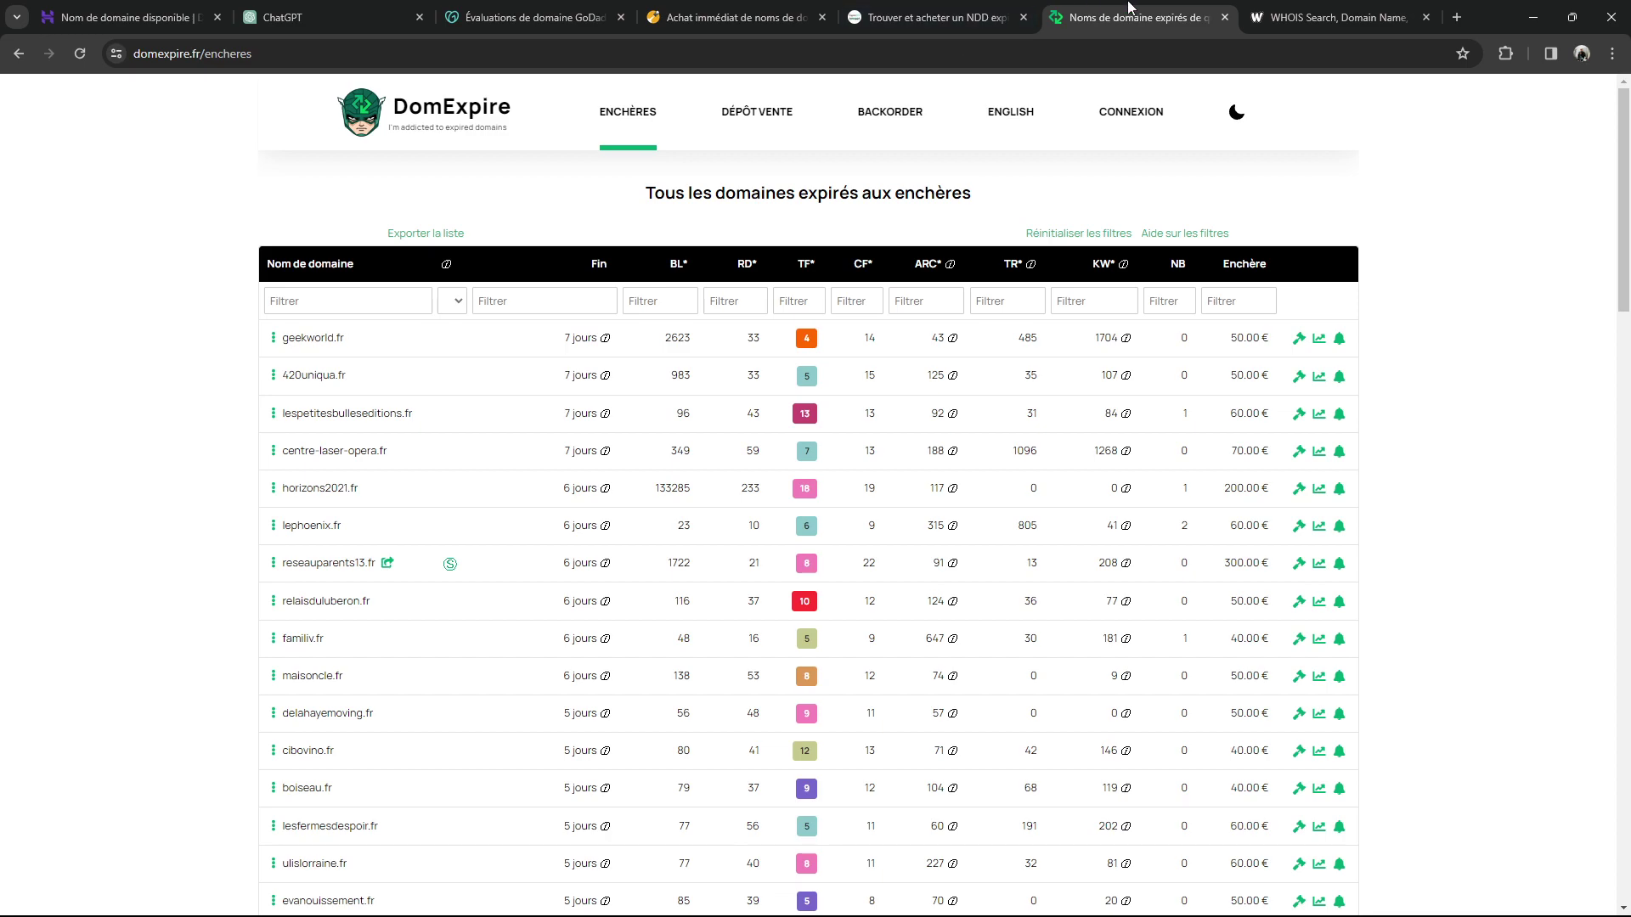
# Glance at the who.is lookup site and return to KifDom's immediate-purchase page among the expired-domain marketplaces
pyautogui.click(1325, 17)
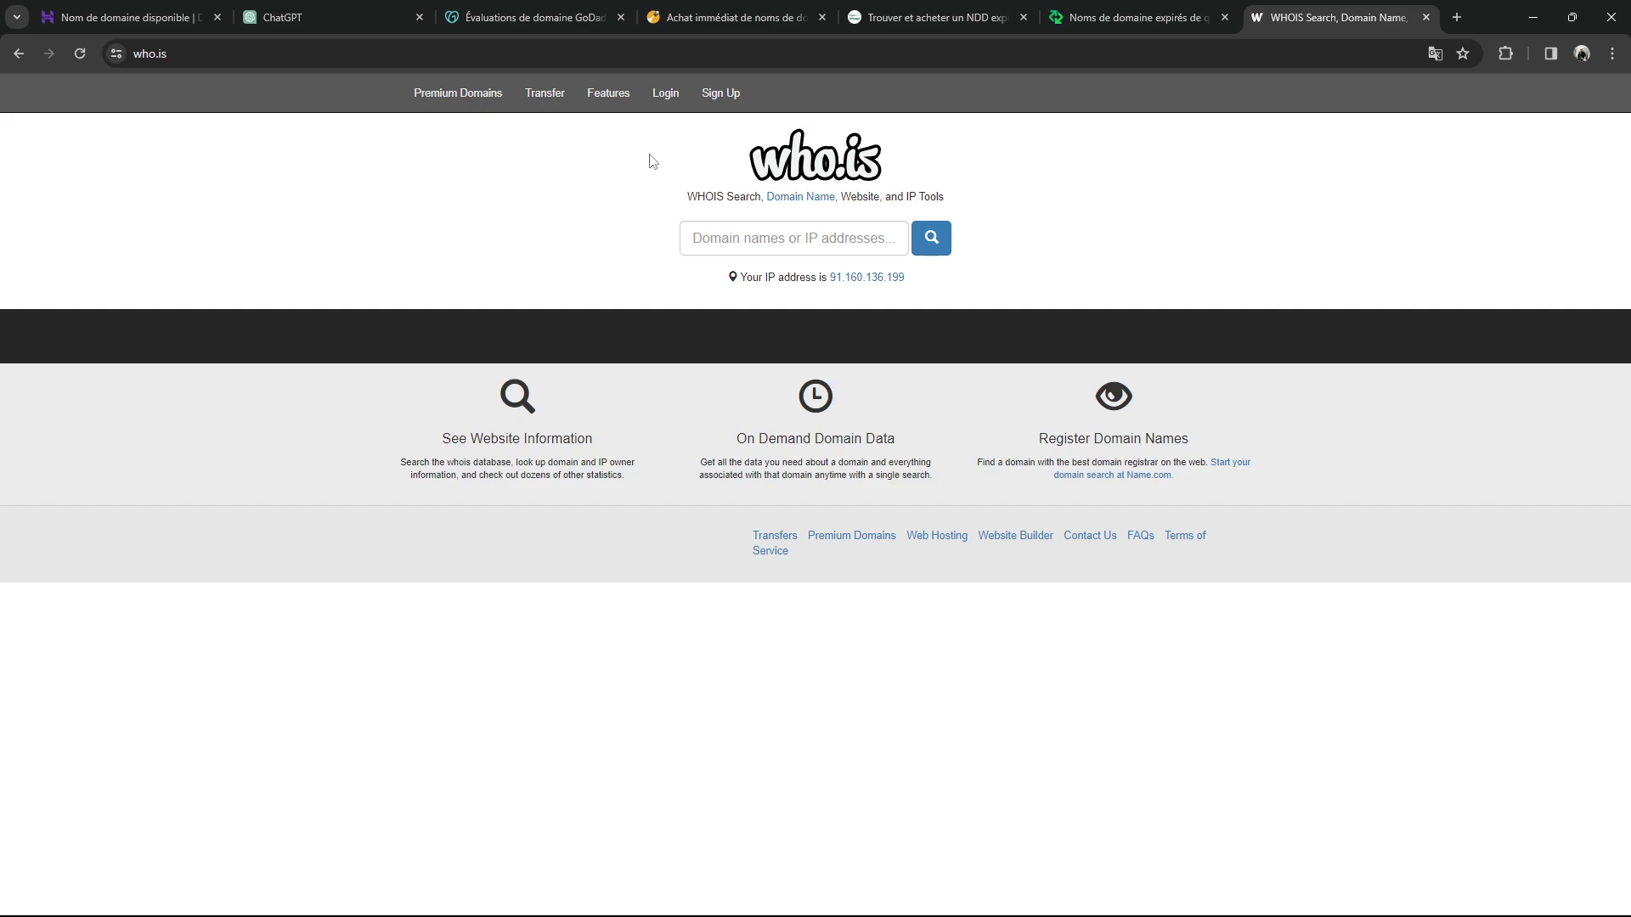
pyautogui.click(734, 15)
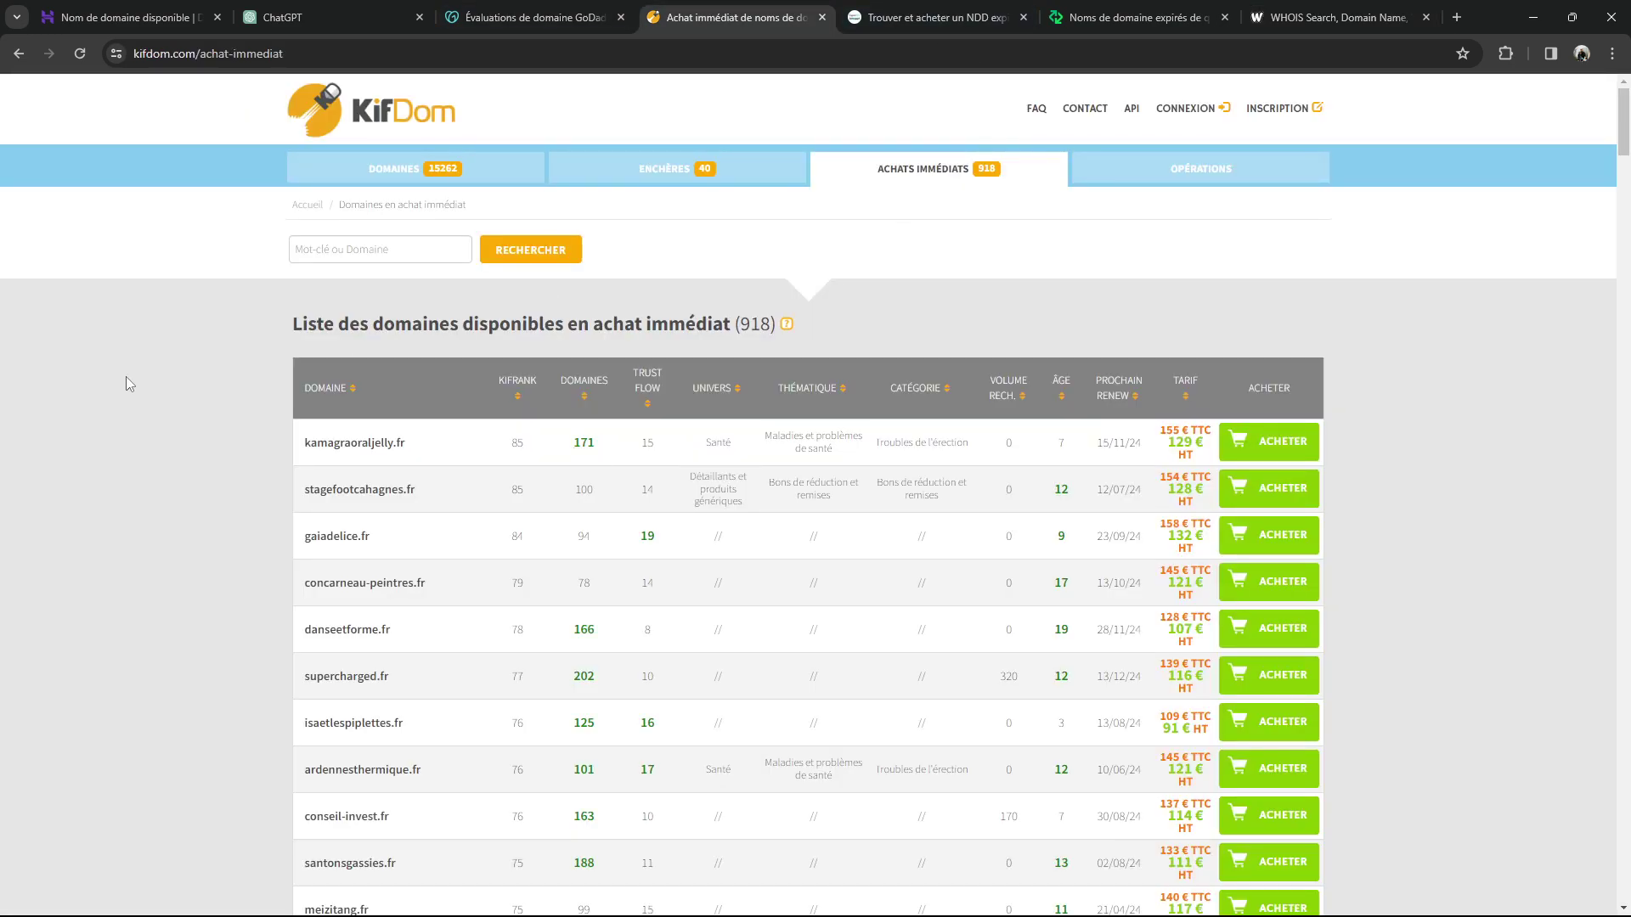
pyautogui.click(849, 12)
pyautogui.click(1130, 10)
pyautogui.click(807, 8)
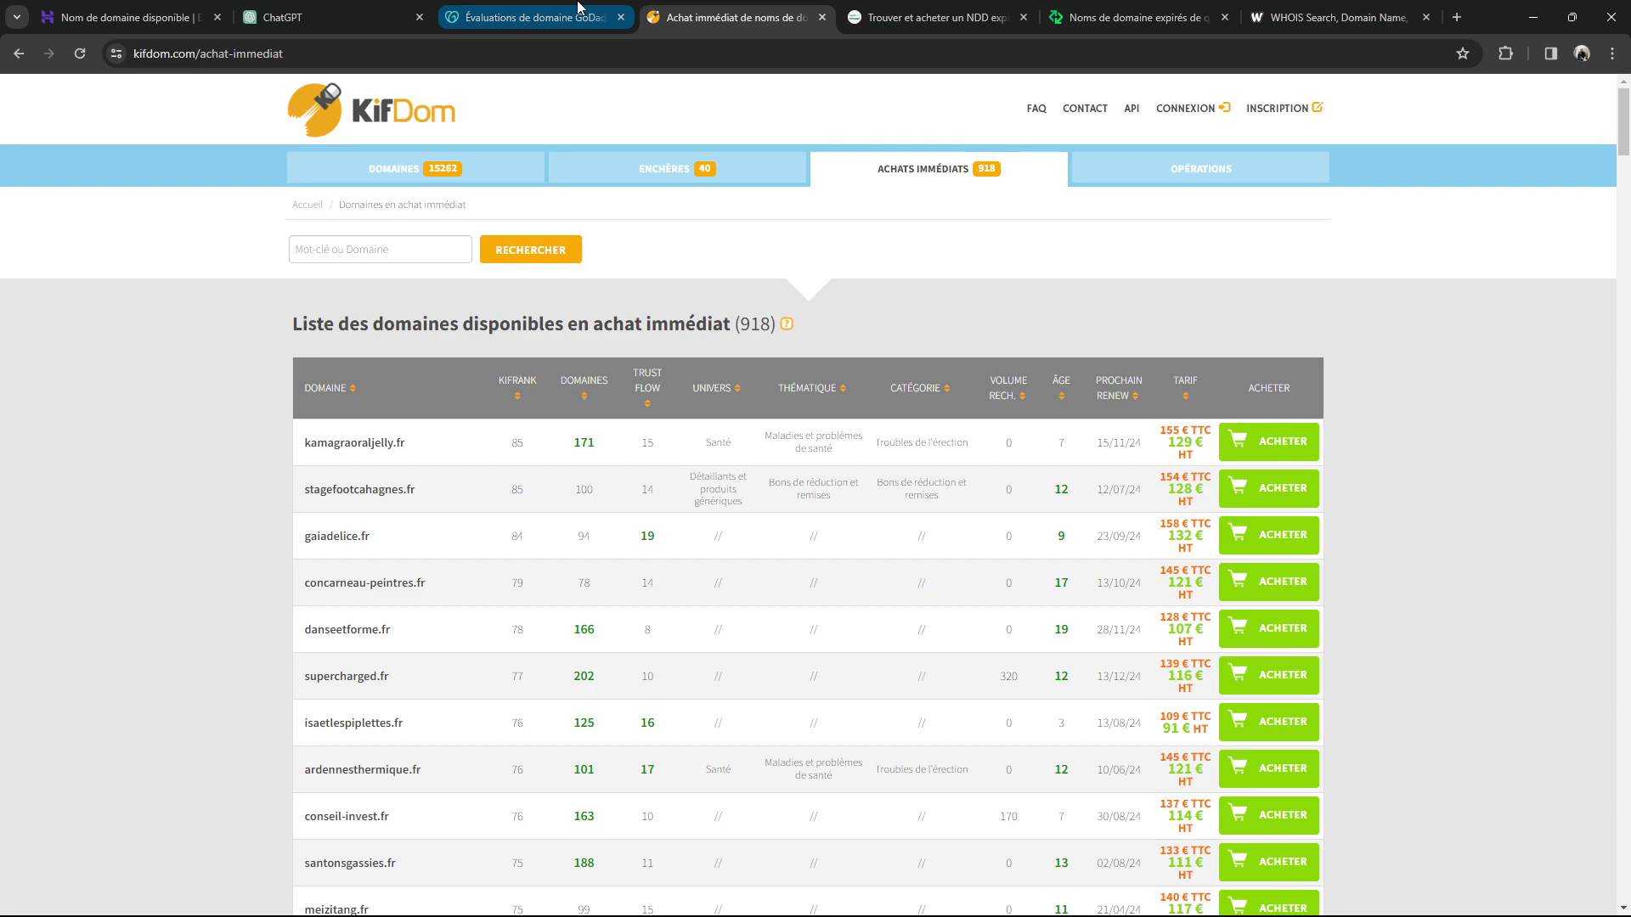
# Switch to Hostinger's domain search page and review its extension offers and prices, expanding the full list of TLDs
pyautogui.click(127, 17)
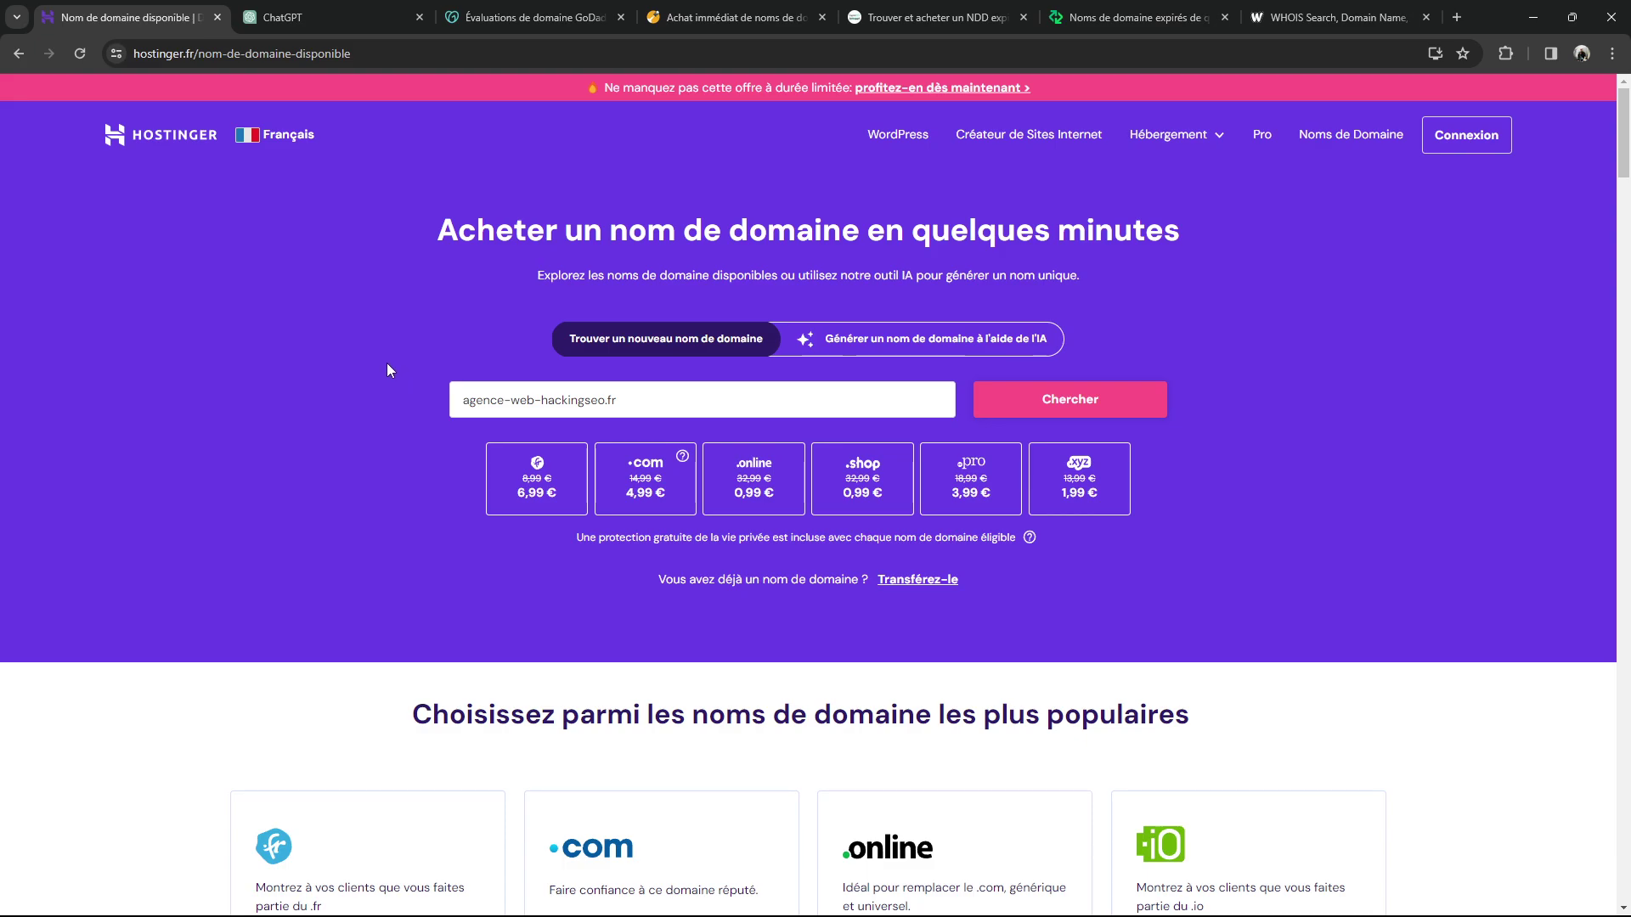
pyautogui.scroll(-5, 747, 322)
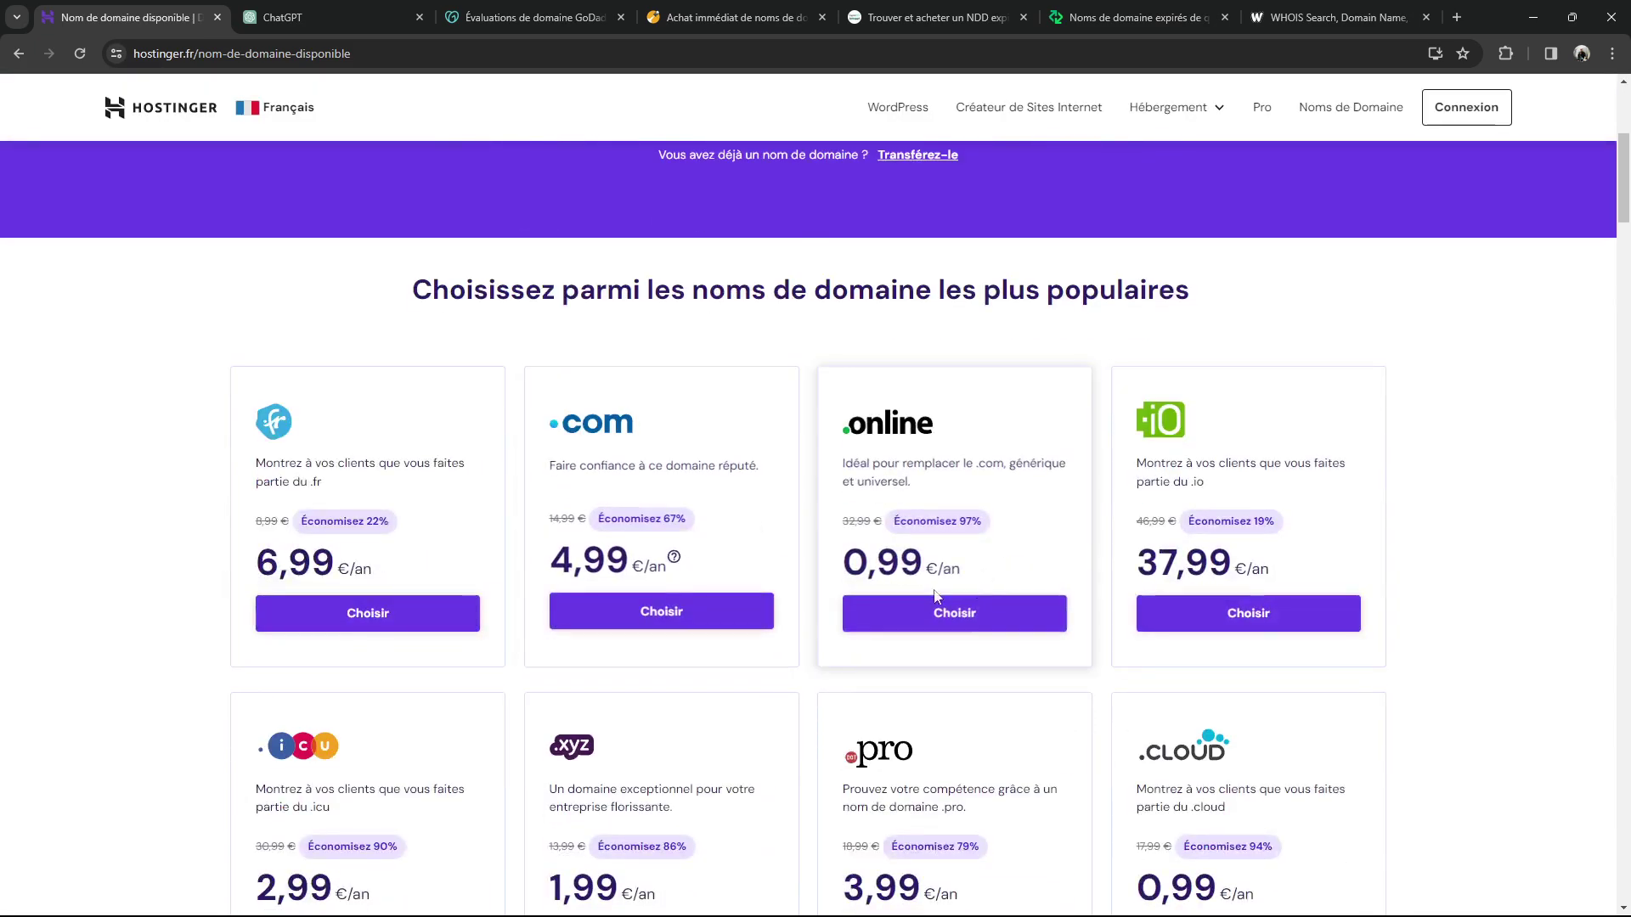
pyautogui.scroll(-15, 935, 595)
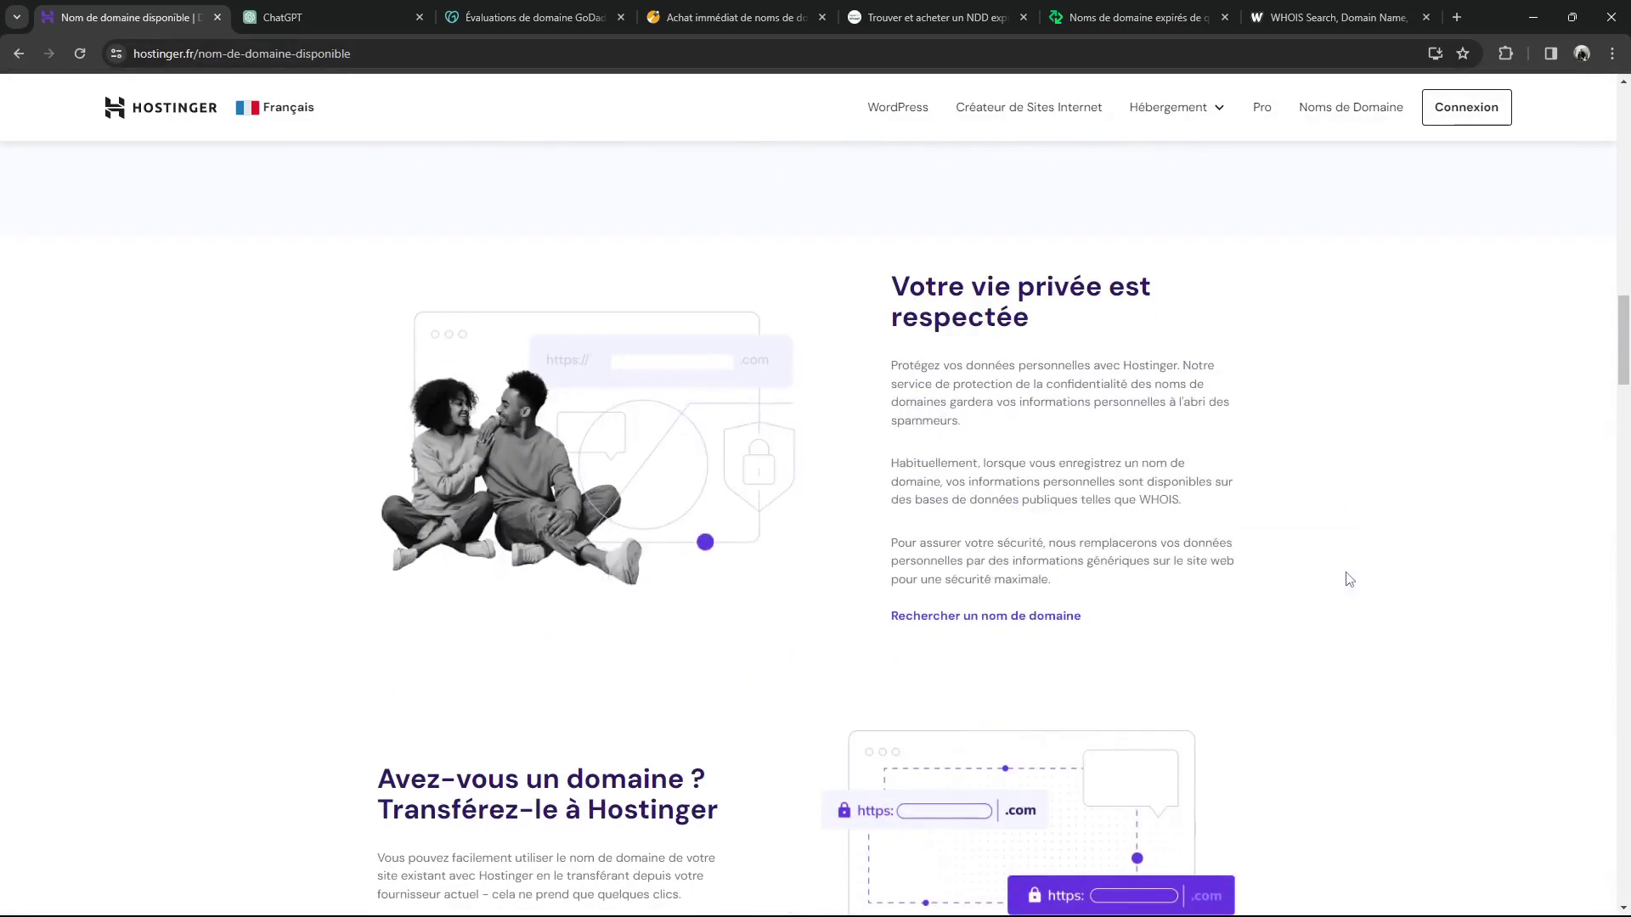
pyautogui.scroll(-20, 1342, 573)
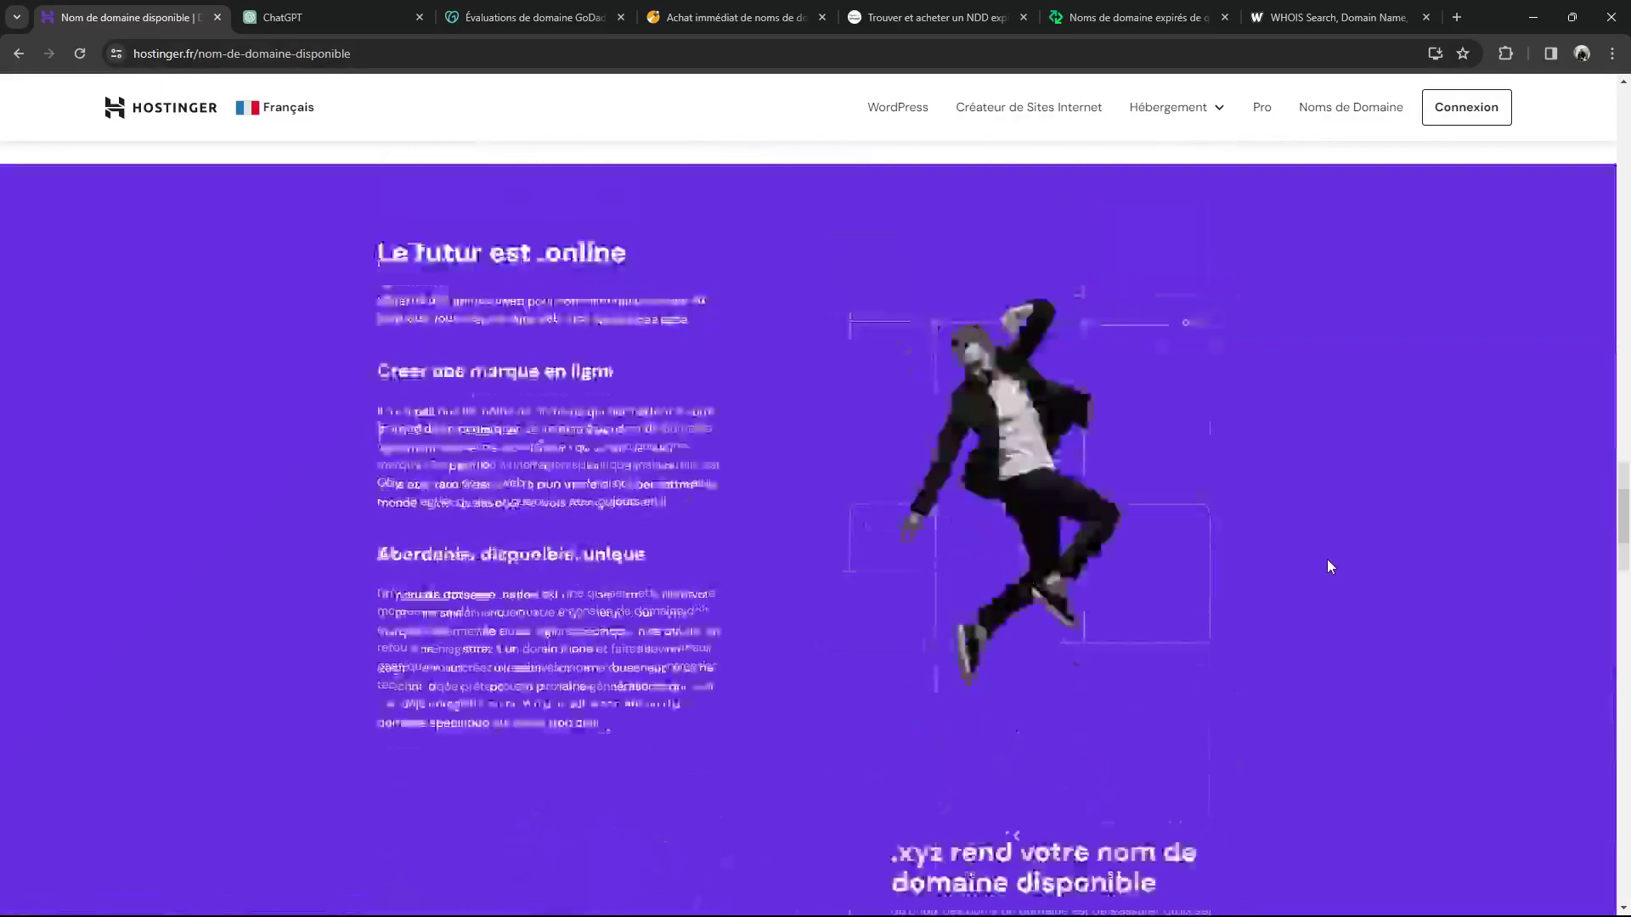
pyautogui.scroll(-10, 1329, 567)
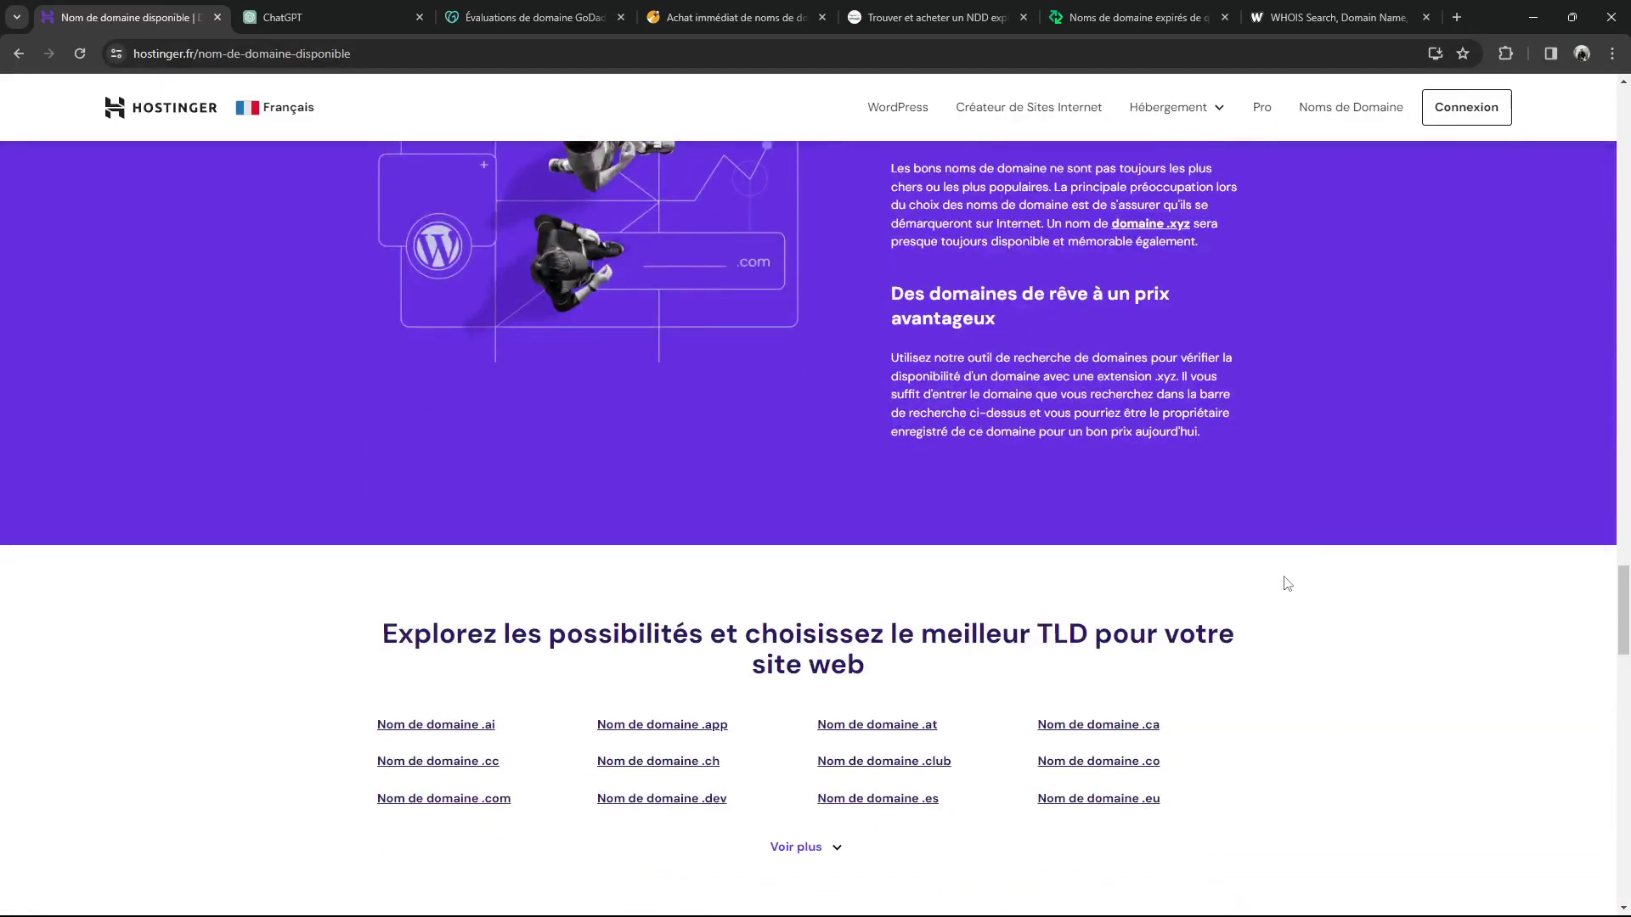
pyautogui.scroll(-2, 1282, 582)
pyautogui.click(803, 679)
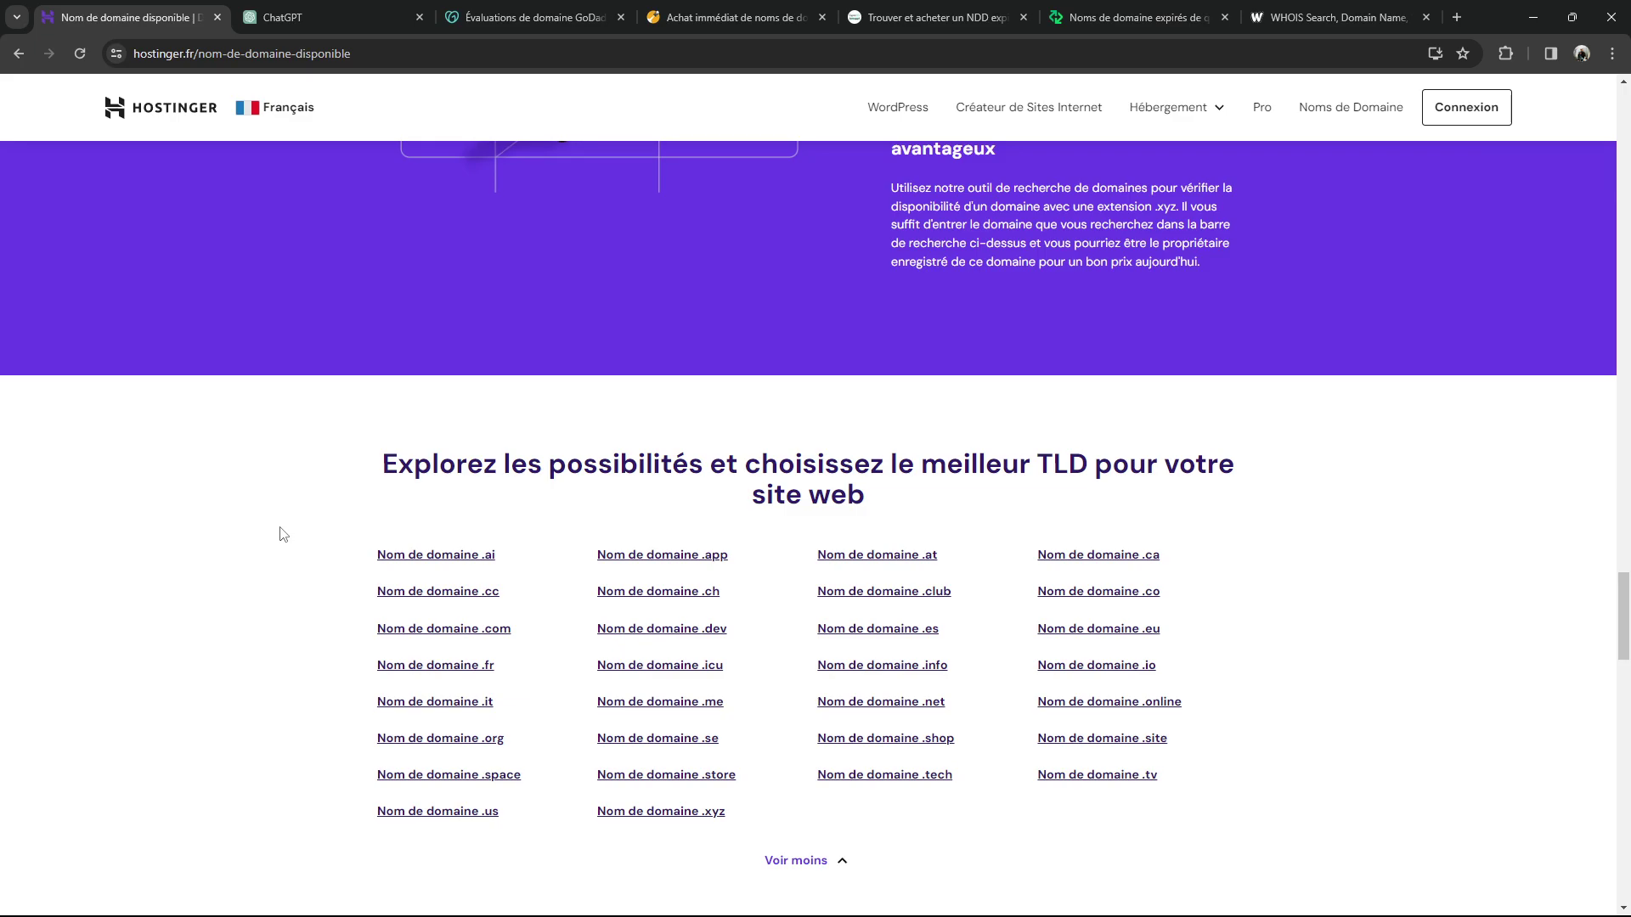
pyautogui.scroll(20, 283, 533)
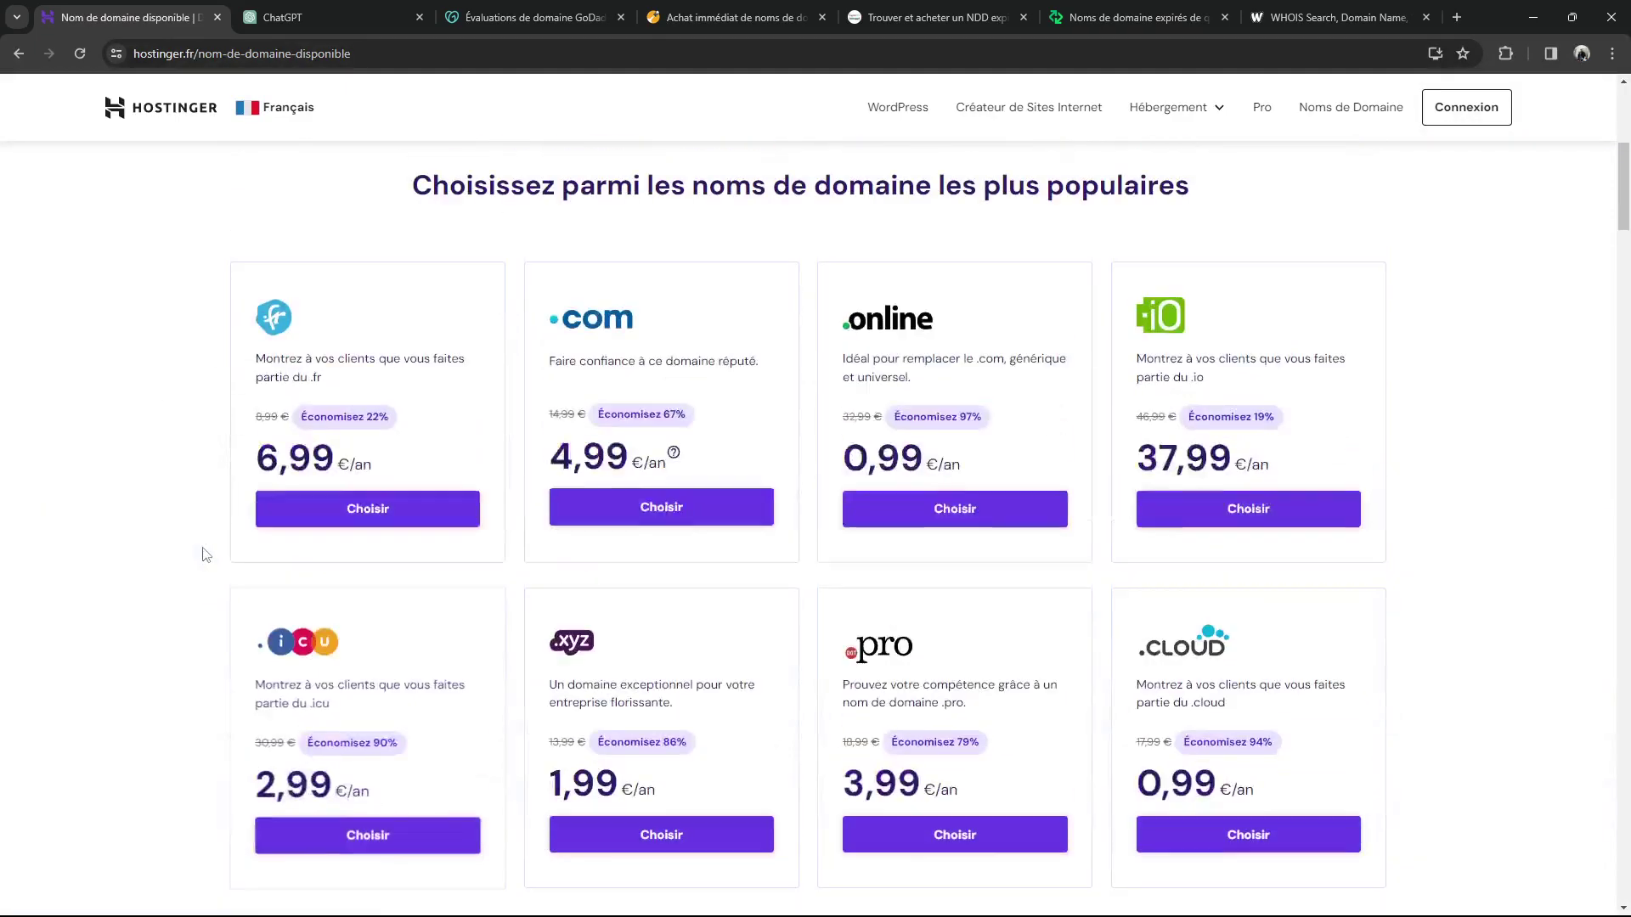